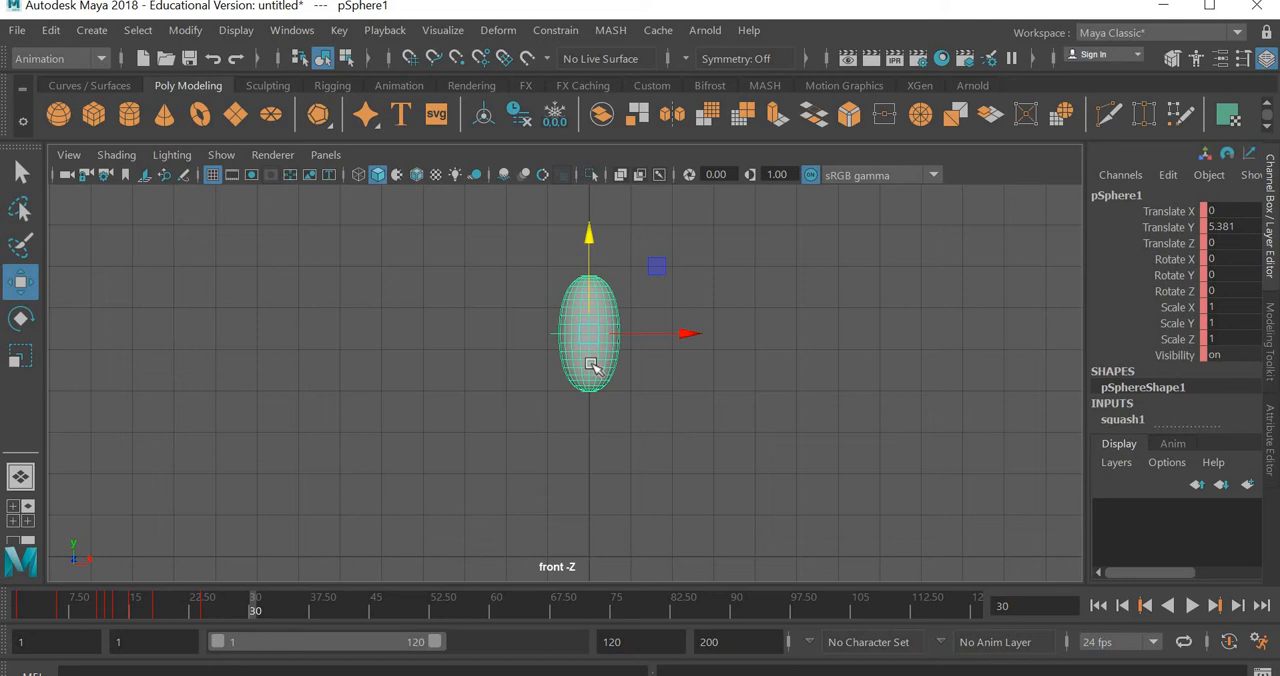
- Assign a new aiStandardSurface material to the stretched sphere
right_click_drag(591, 371, 590, 648)
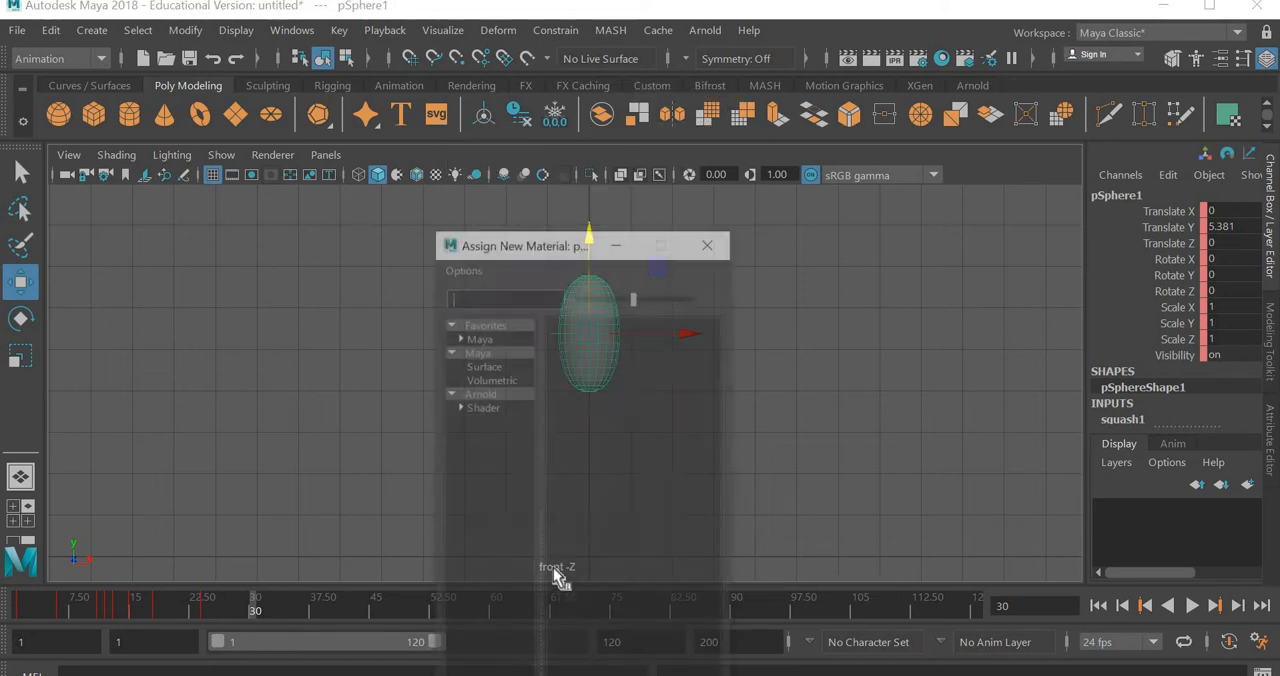
left_click(482, 404)
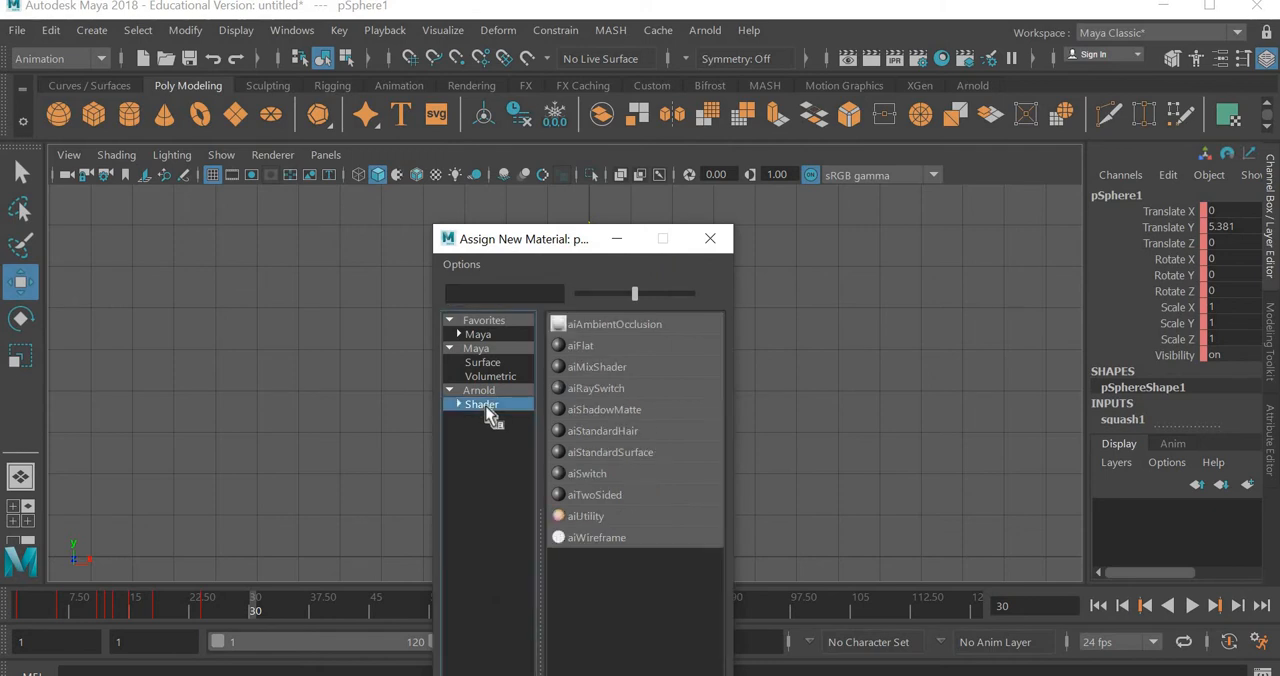
left_click(604, 454)
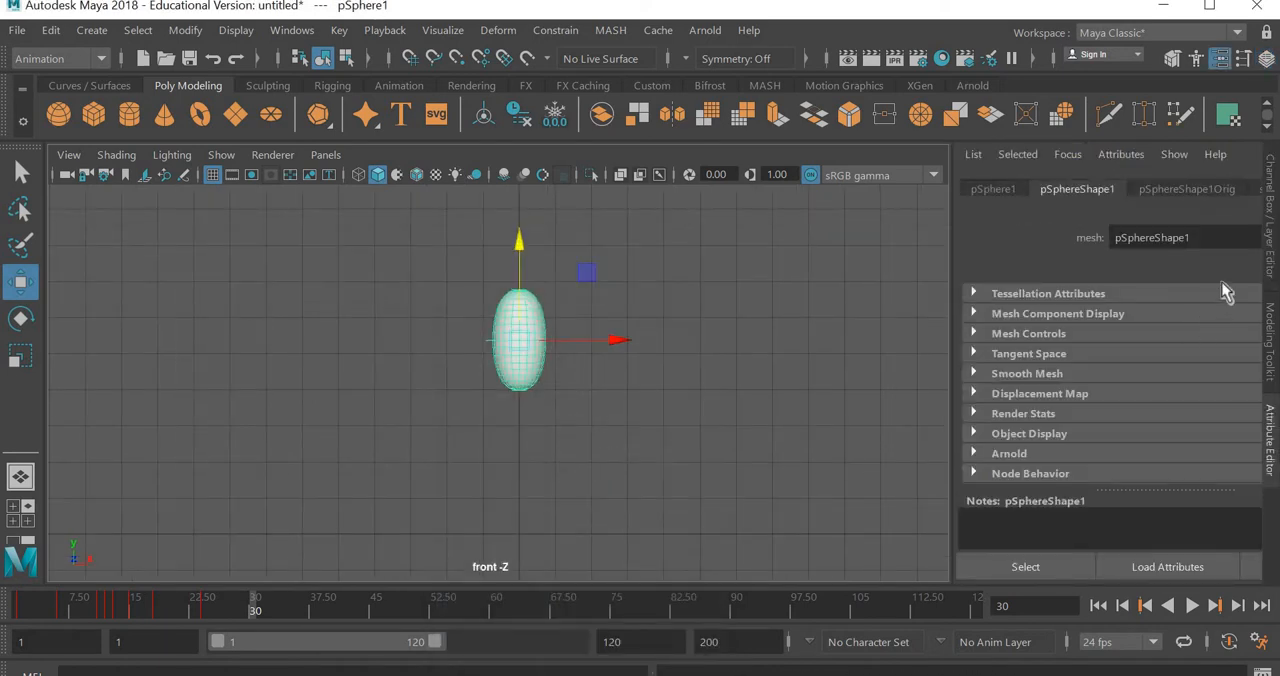
- Set the base color of the sphere's aiStandardSurface material to red and deselect the sphere
left_click(1210, 190)
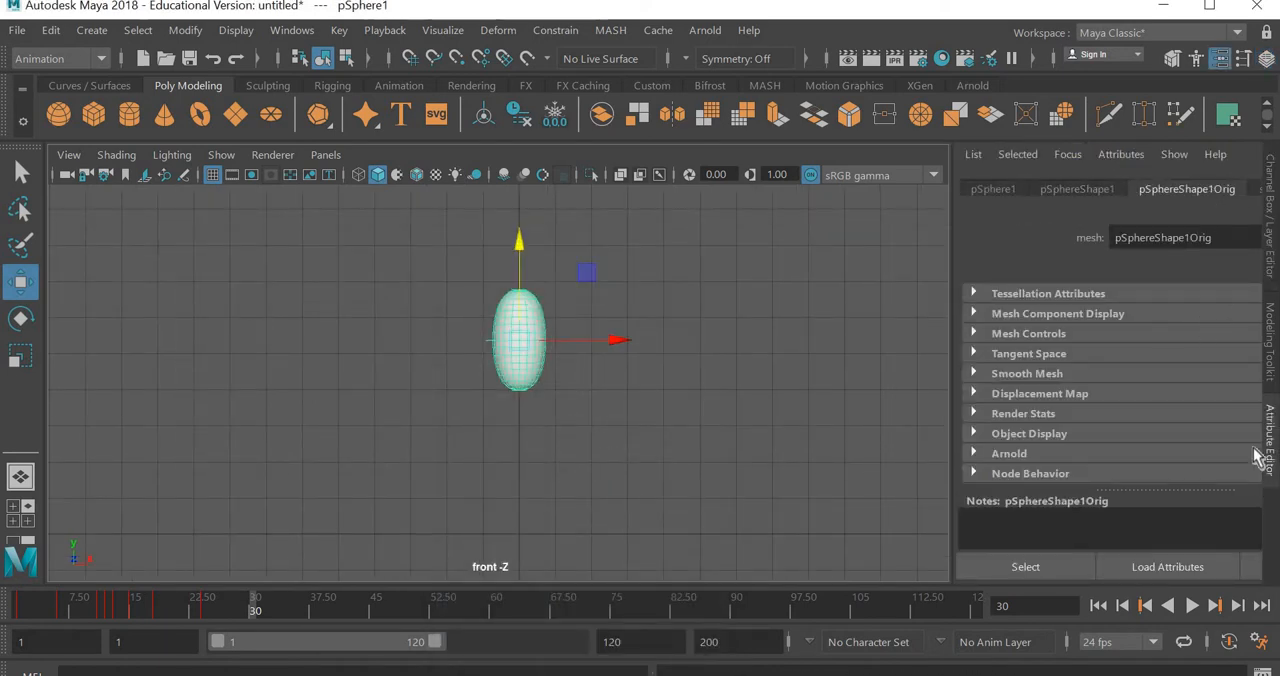
left_click_drag(850, 393, 737, 400)
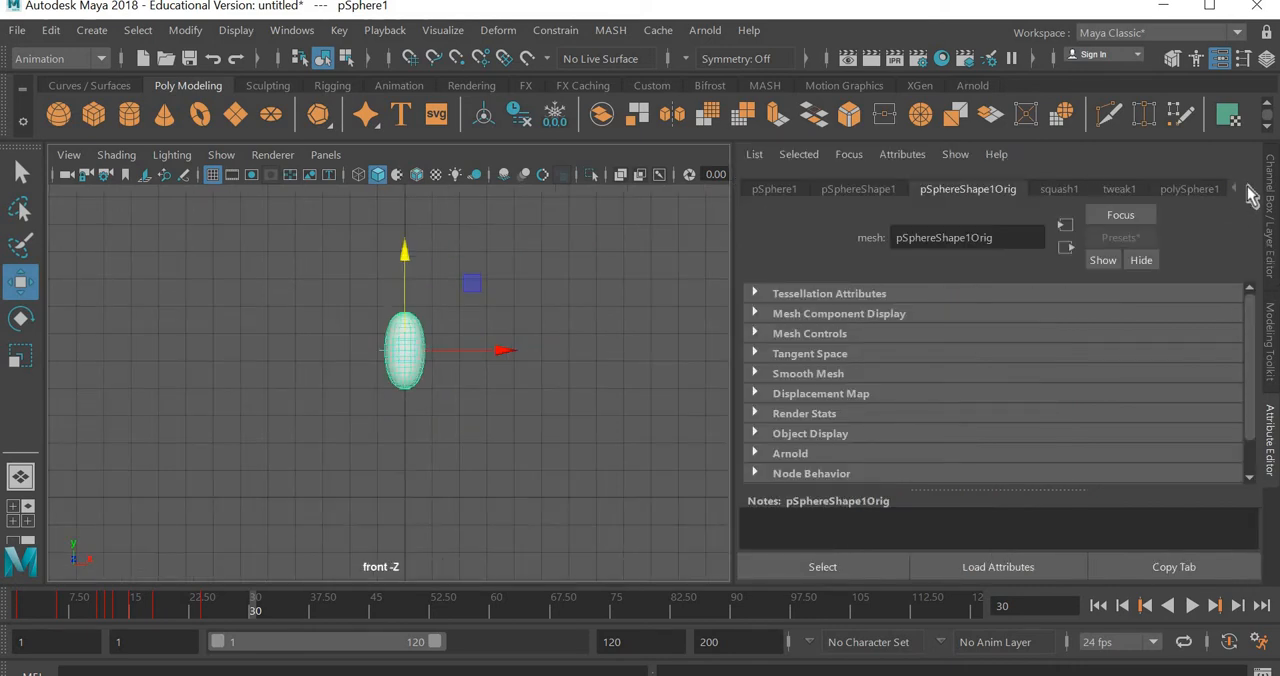
left_click(1248, 189)
left_click(1182, 188)
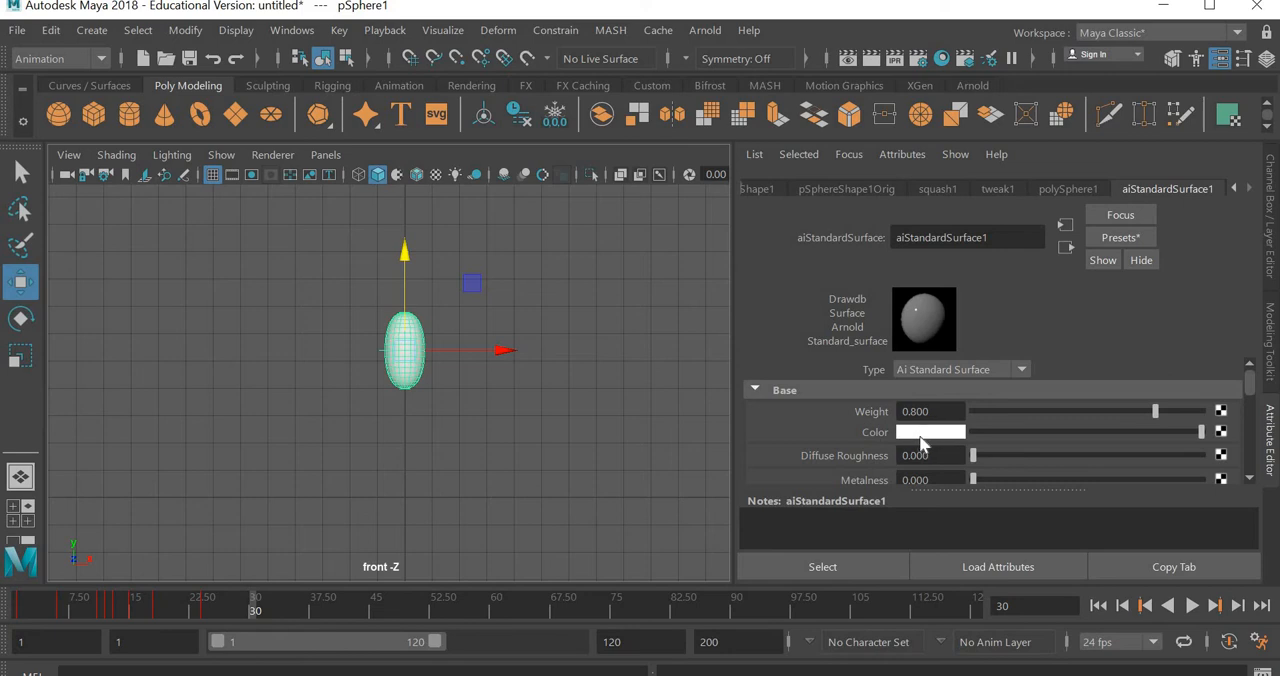
left_click(920, 439)
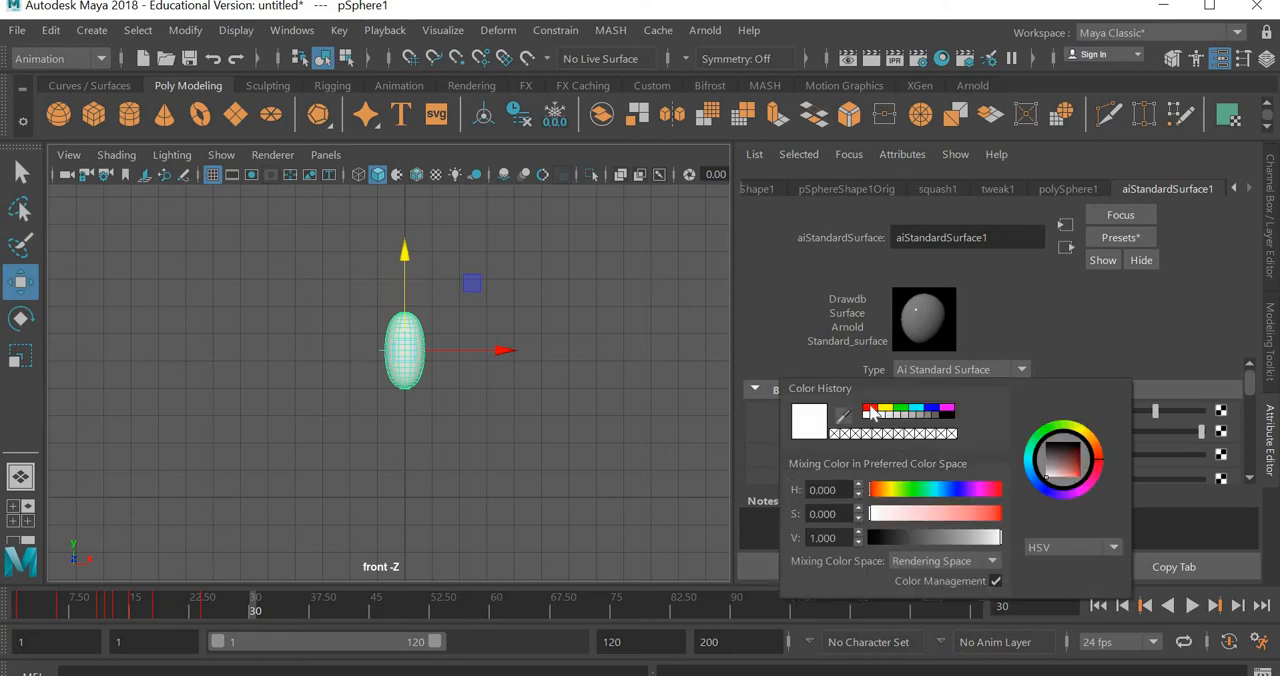
left_click_drag(976, 529, 1001, 534)
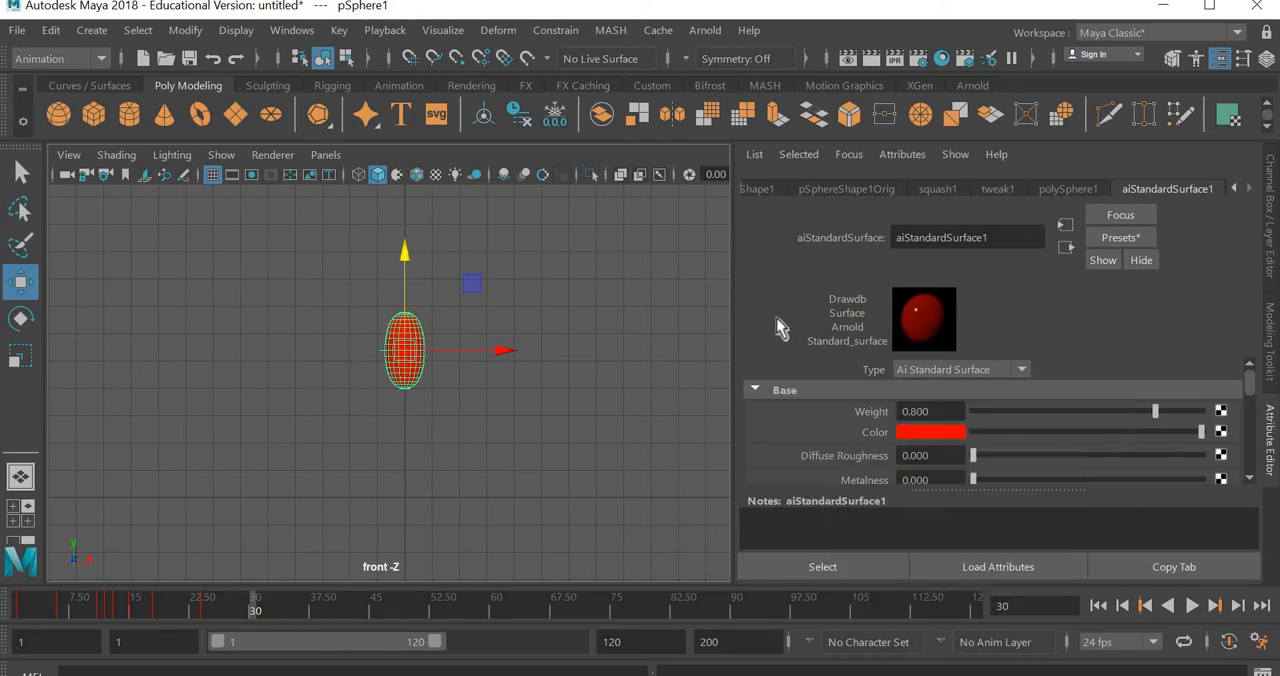
left_click(497, 455)
scroll(415, 310, "up", 3)
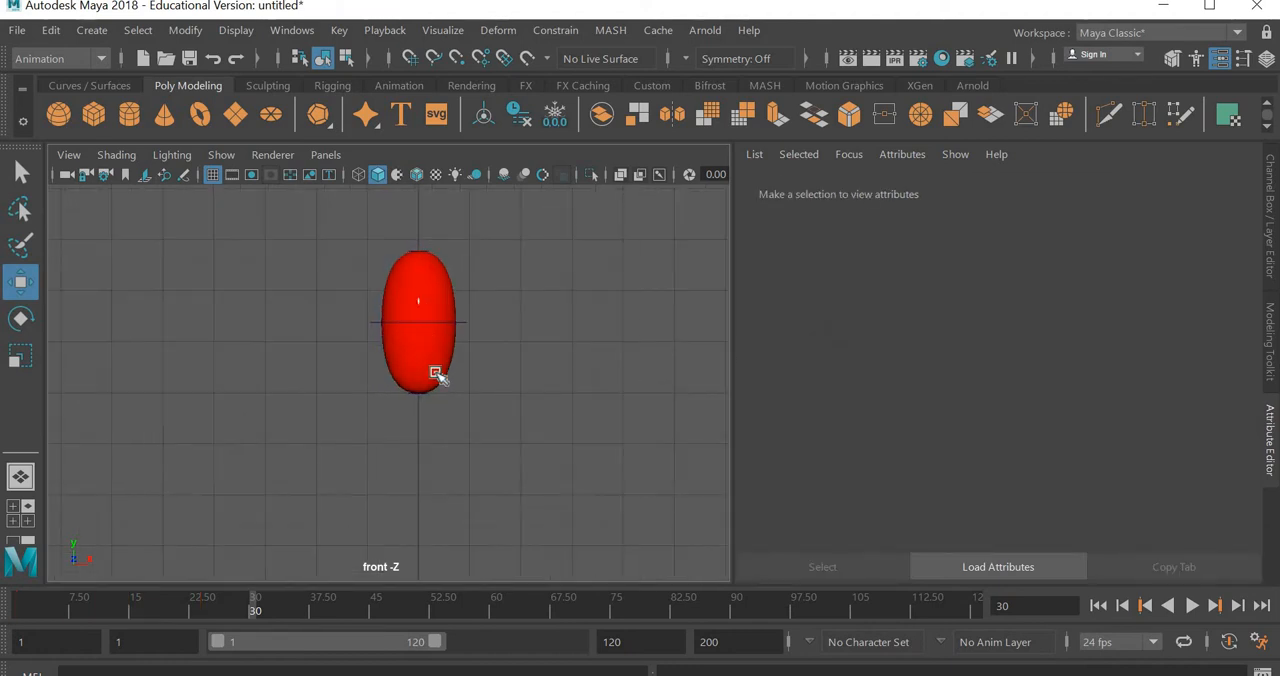
scroll(436, 371, "down", 5)
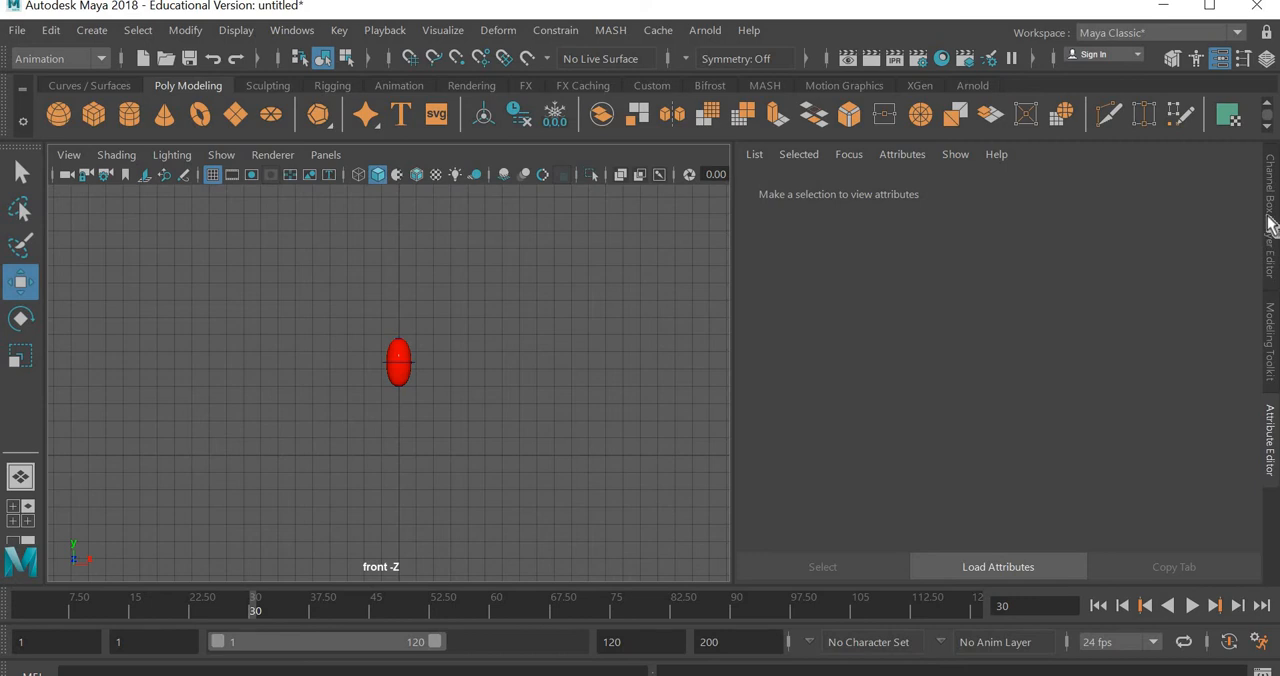
- Switch to the four-view layout, create a polygon plane, and scale it to about 24.46 in X and 14.547 in Z
left_click(1268, 240)
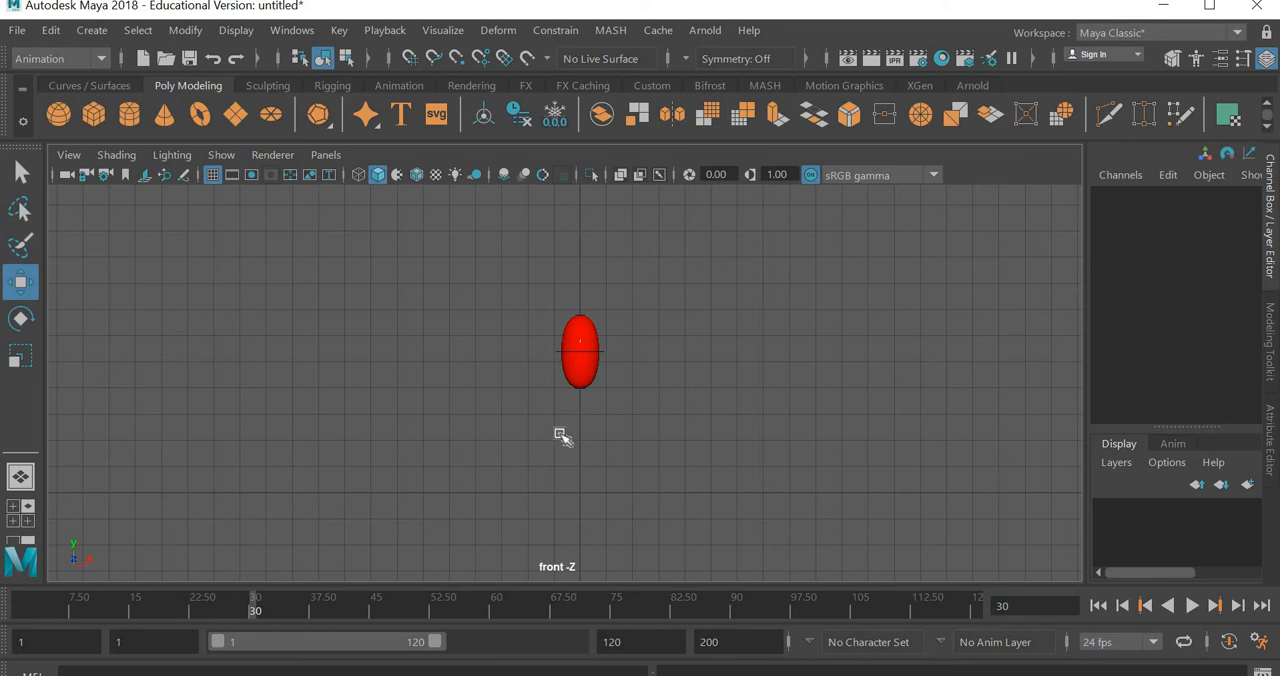
key("space")
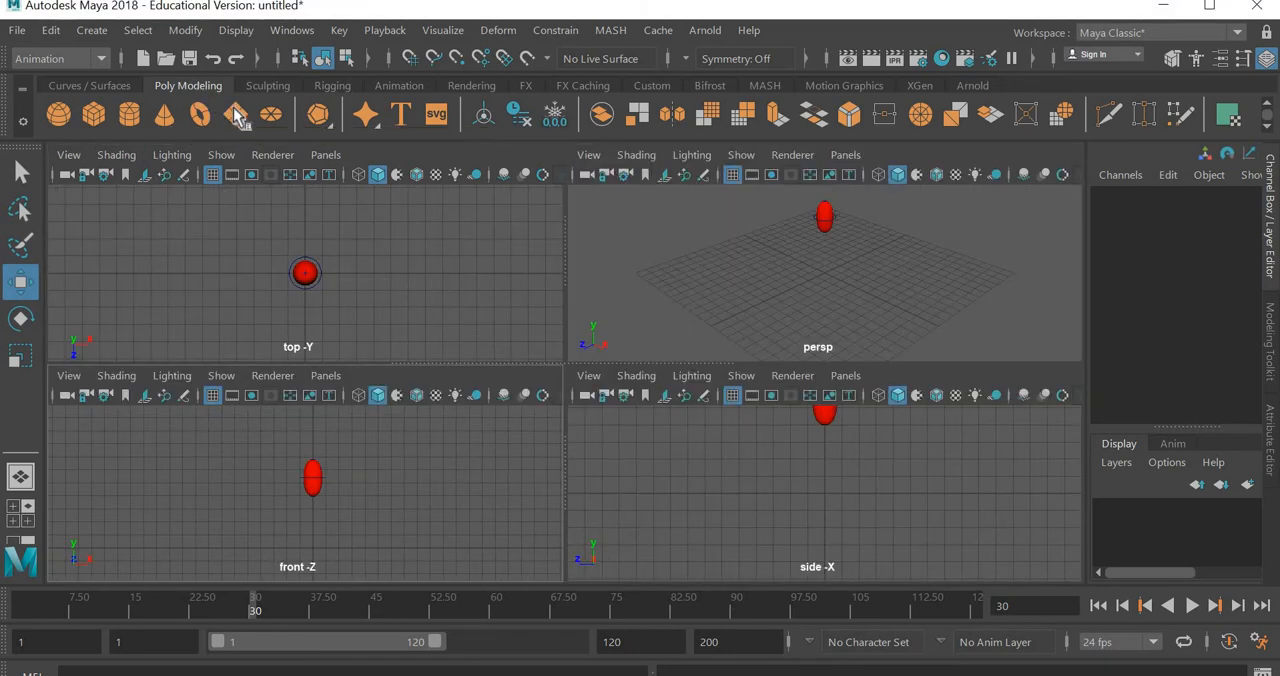
left_click(235, 114)
key("r")
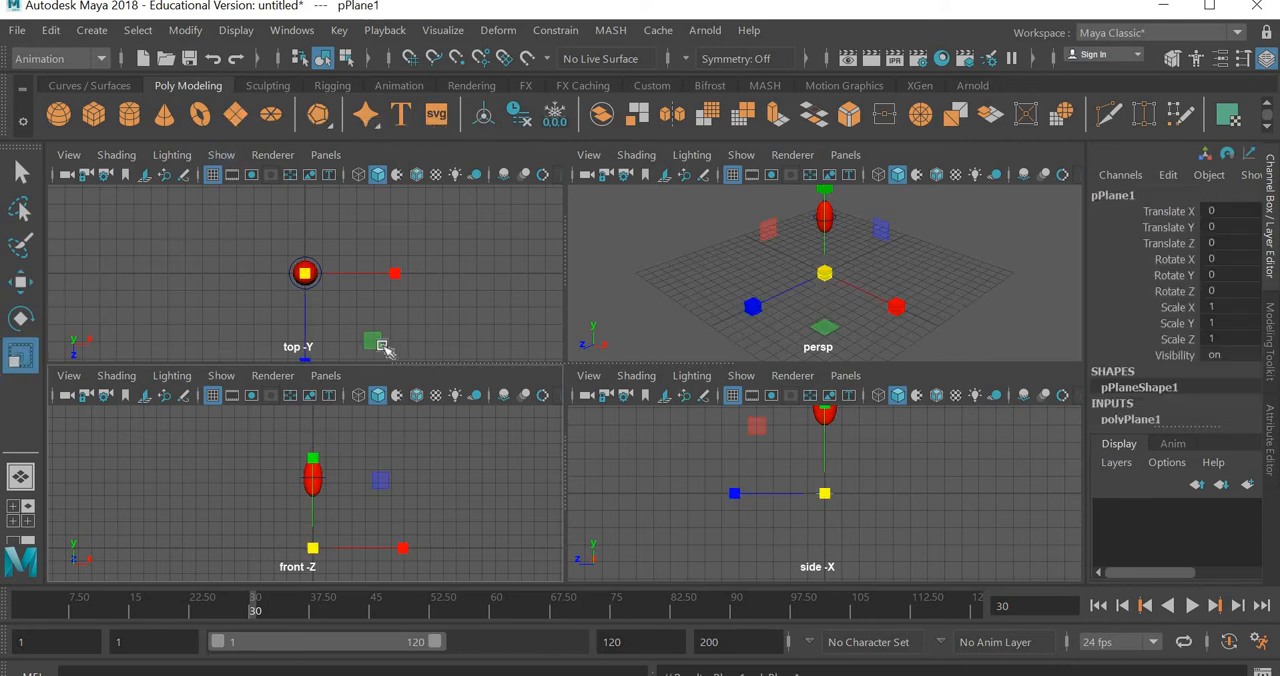
left_click_drag(383, 346, 435, 318)
scroll(408, 281, "down", 2)
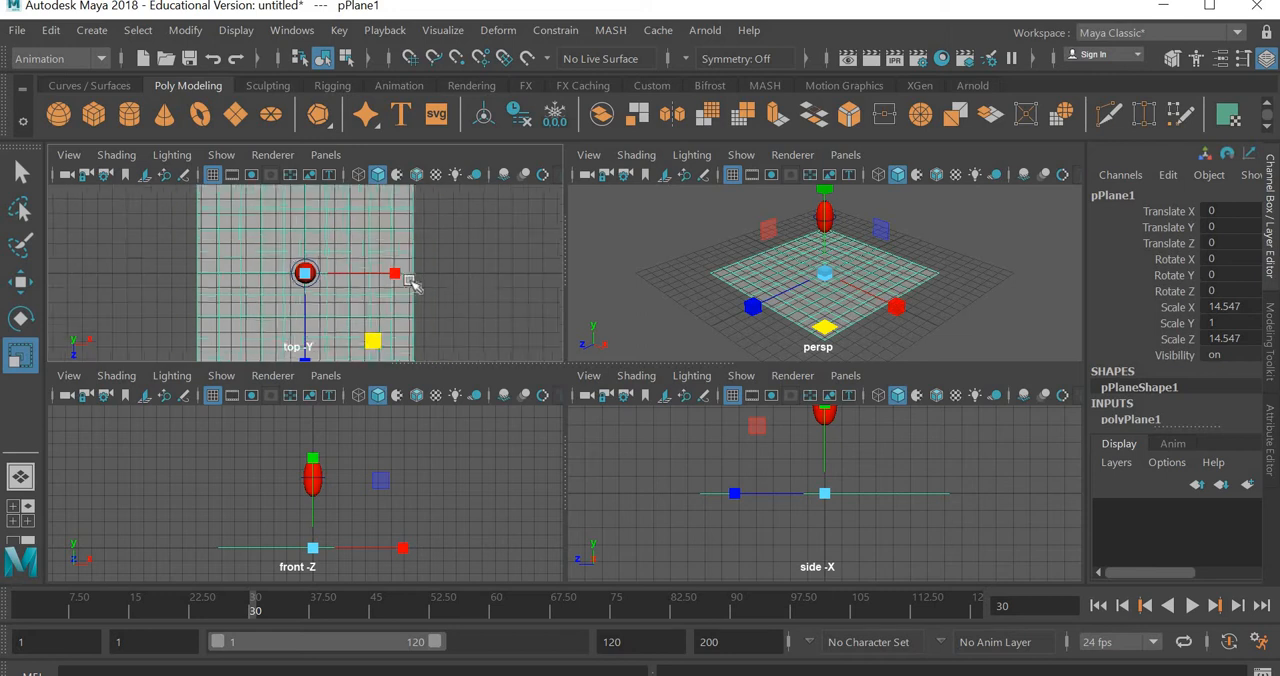
scroll(406, 280, "down", 2)
left_click_drag(399, 275, 408, 326)
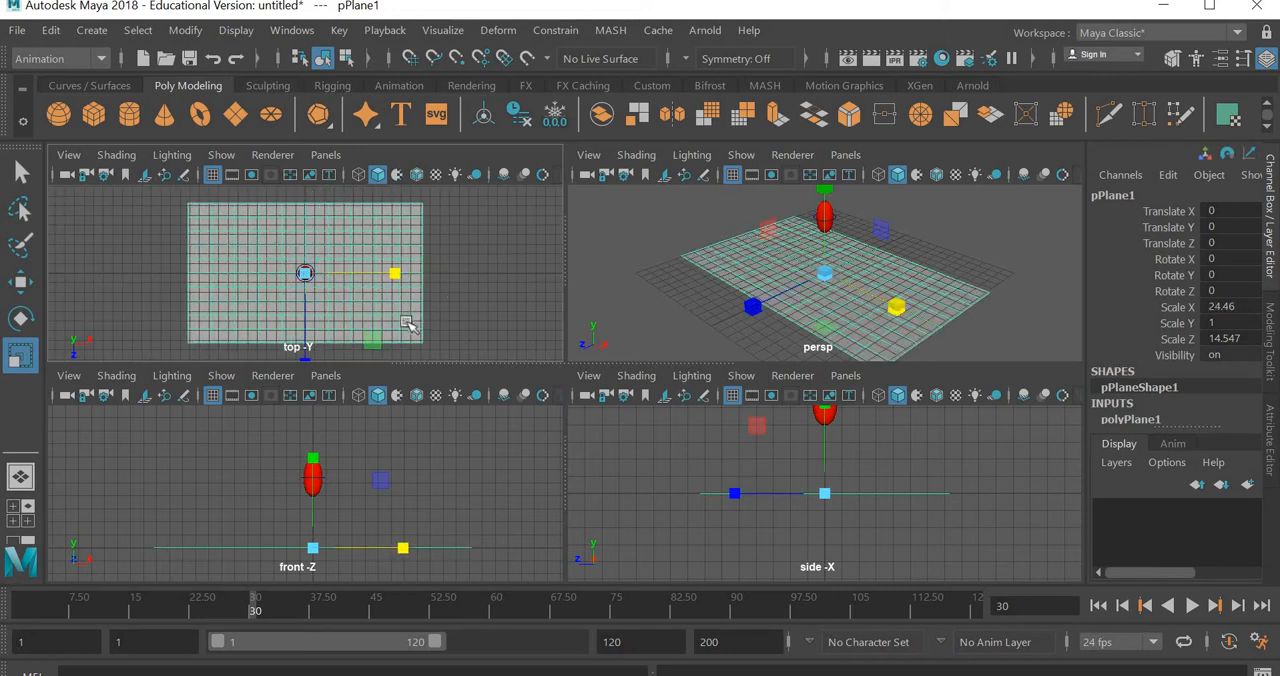
- Enlarge the floor plane to a scale of about 49.5 in X and 37.07 in Z
scroll(408, 325, "down", 1)
middle_click_drag(330, 350, 328, 303, "alt")
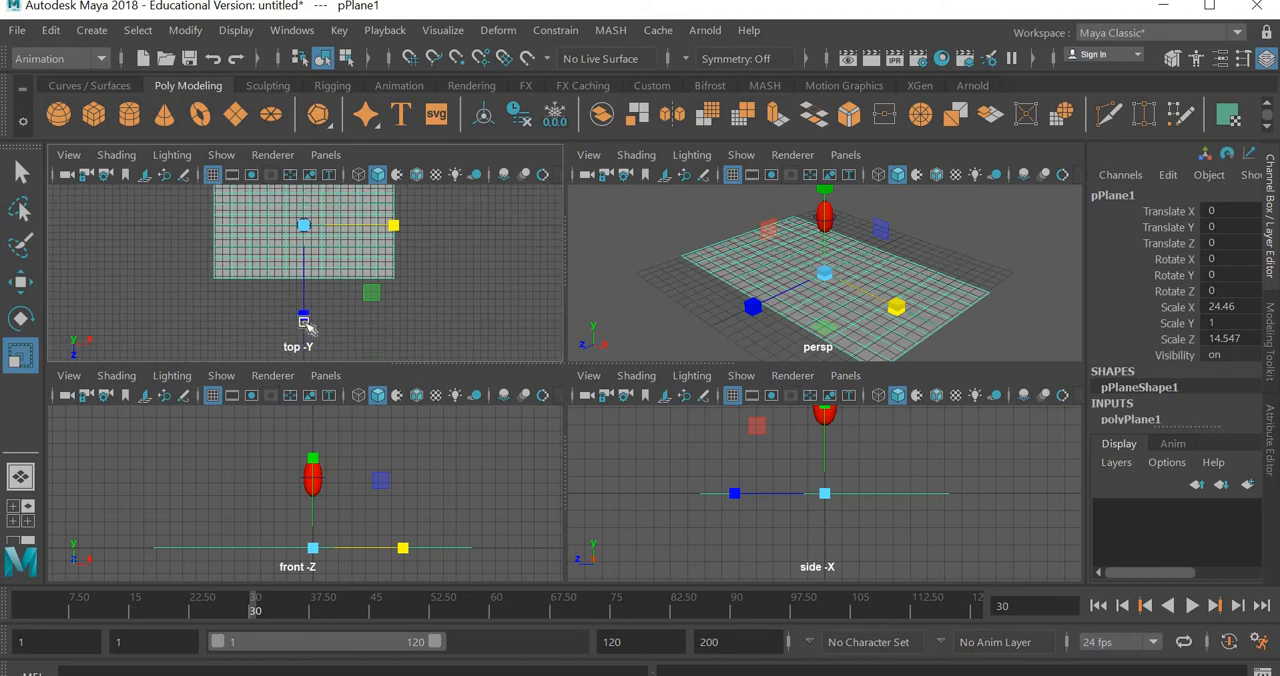
left_click_drag(305, 318, 307, 343)
scroll(352, 287, "down", 3)
left_click_drag(378, 312, 416, 340)
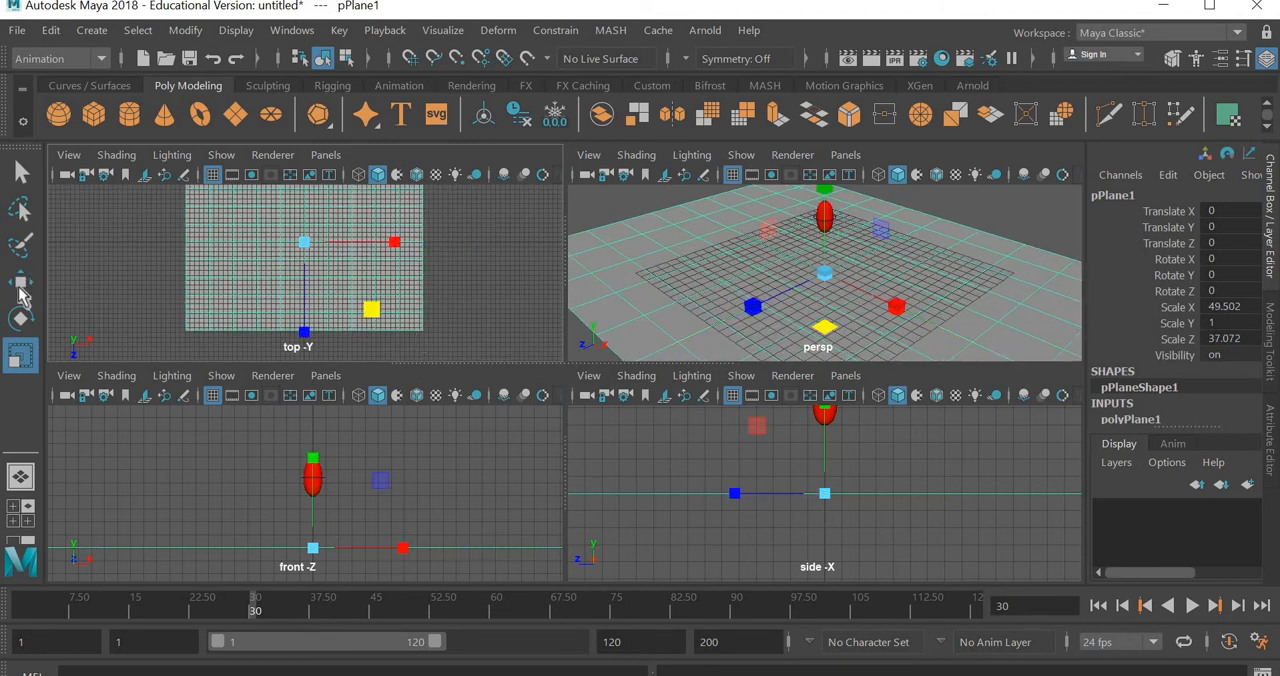
- Move the floor plane back behind the sphere to about -5.165 in Z
key("w")
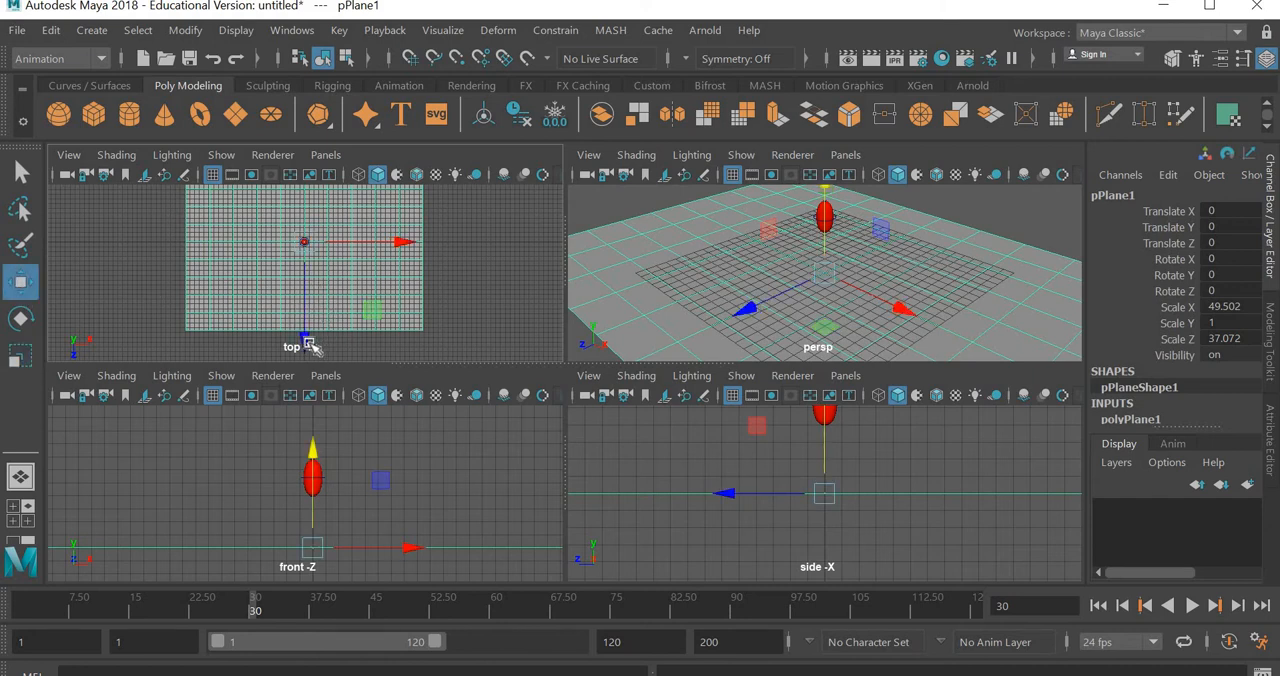
left_click_drag(309, 325, 395, 306)
middle_click_drag(414, 309, 418, 340, "alt")
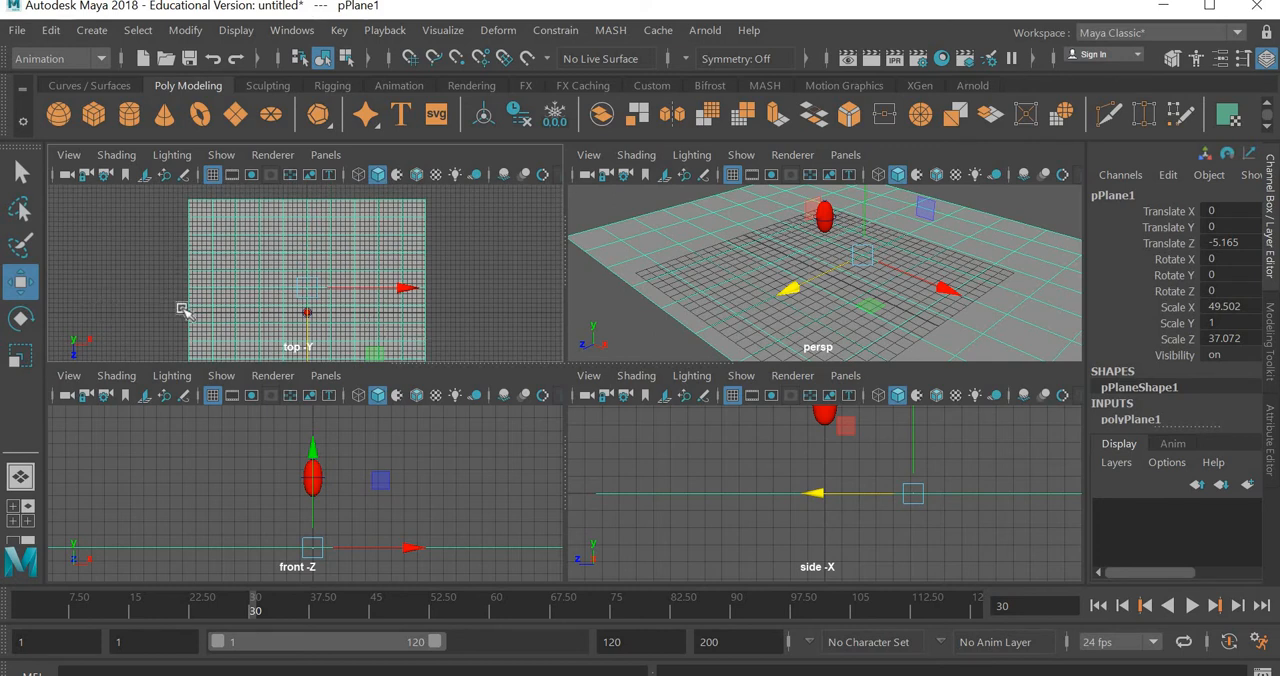
- Duplicate the floor plane and rotate the copy 90 degrees in X to stand upright as a back wall
key("ctrl+d")
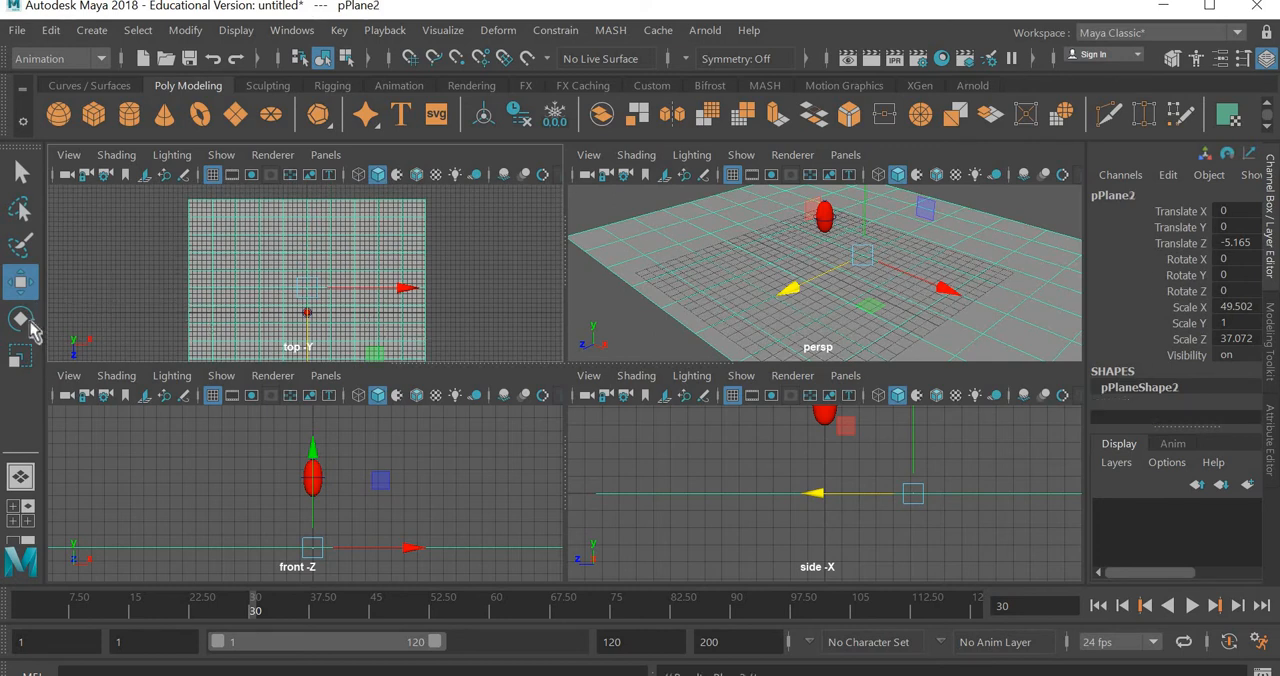
key("e")
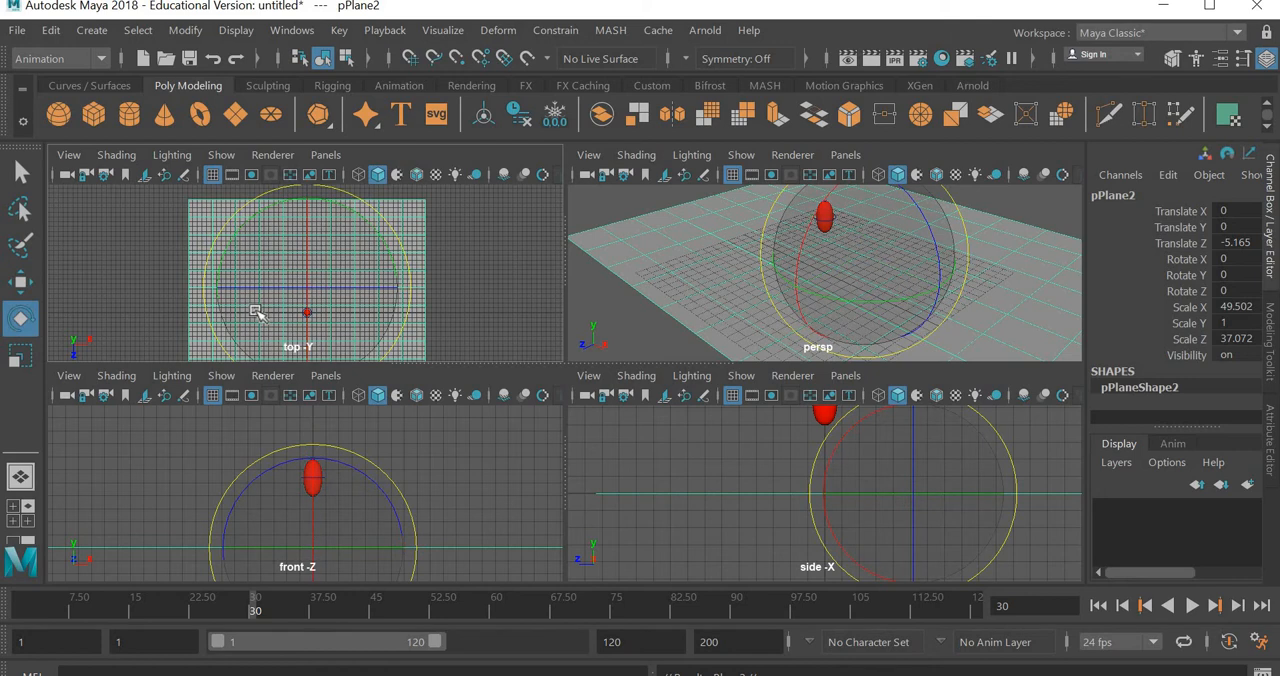
left_click_drag(310, 232, 328, 312)
left_click(898, 423)
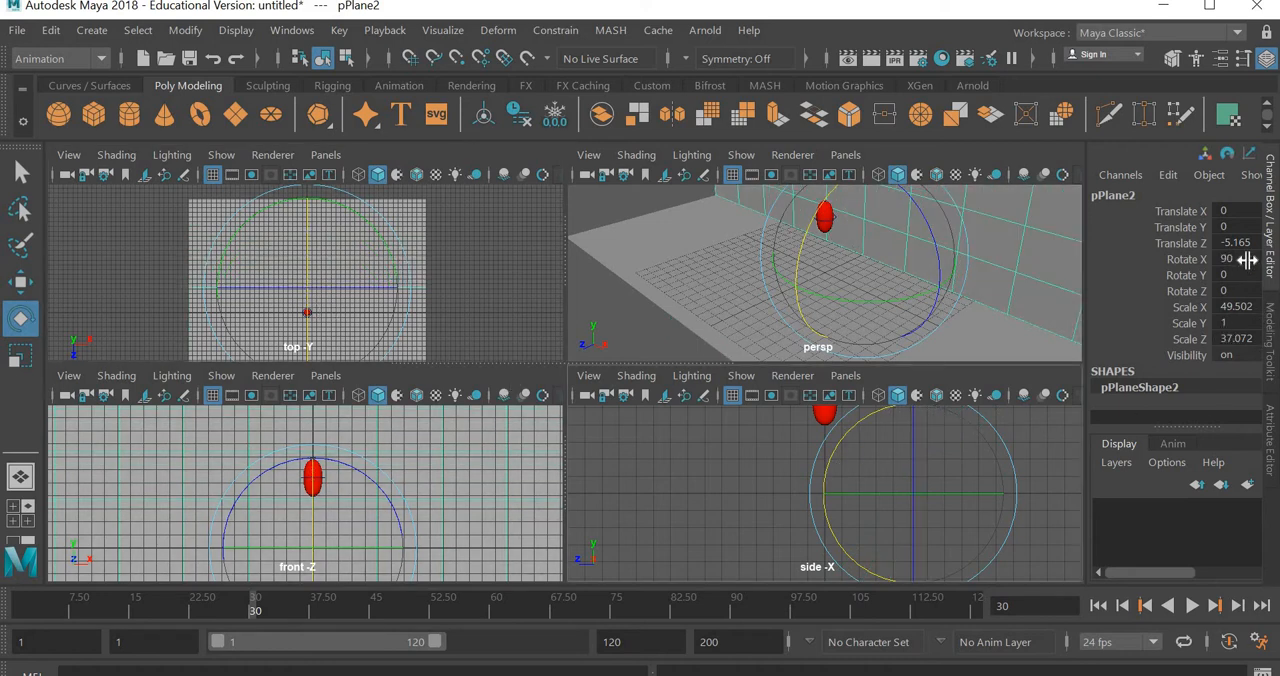
- Move the upright wall plane back to about -18.146 in Z and raise it to about 12.039 in Y
left_click(20, 281)
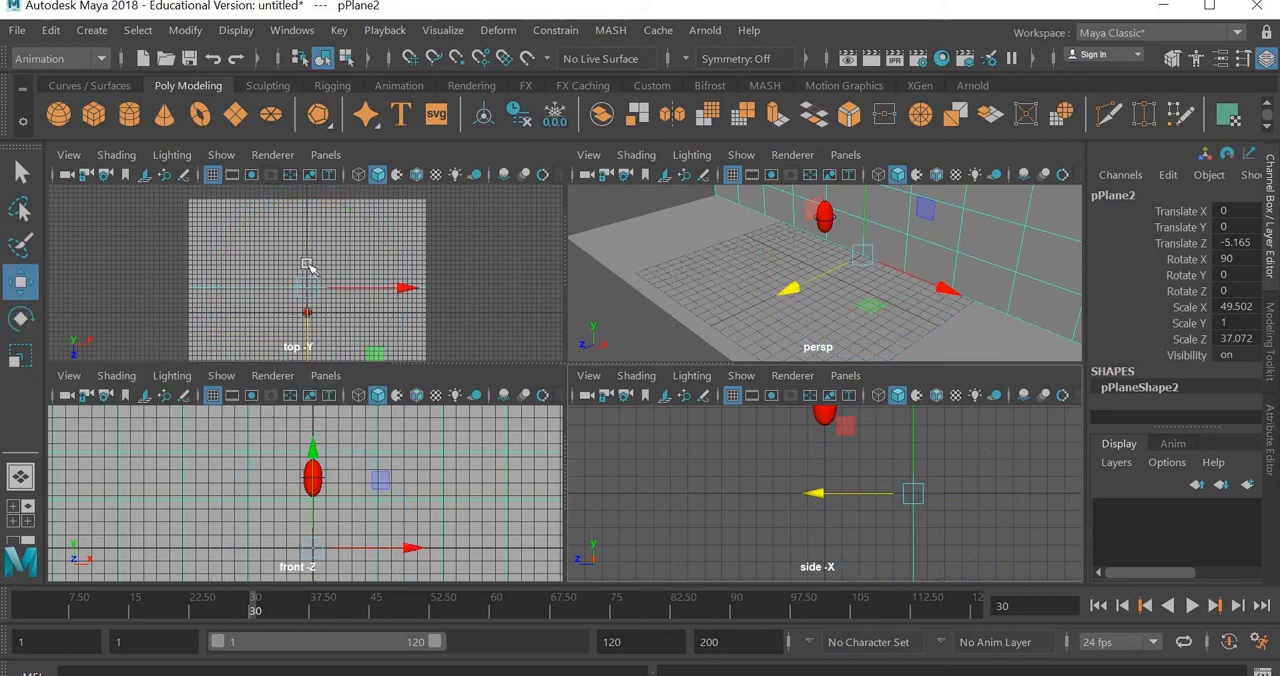
left_click(311, 326)
left_click_drag(306, 322, 308, 260)
scroll(380, 489, "down", 6)
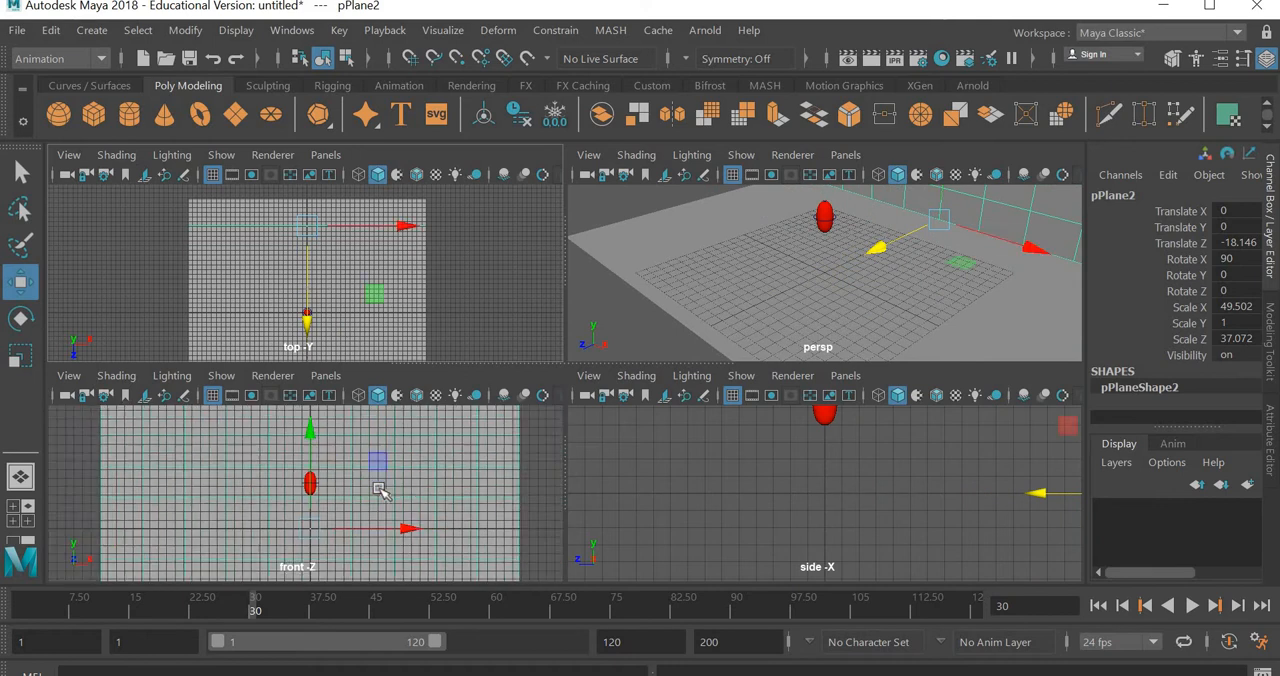
scroll(878, 525, "down", 3)
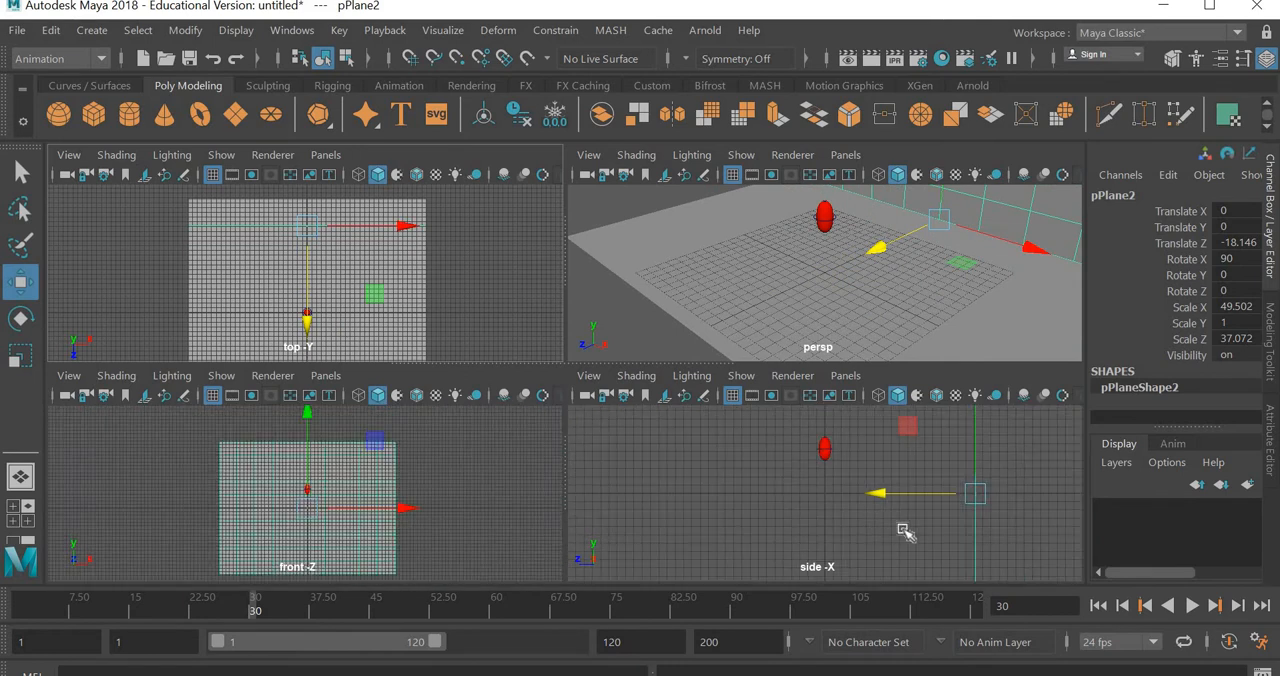
middle_click_drag(904, 531, 780, 543, "alt")
scroll(846, 464, "down", 3)
left_click_drag(848, 428, 850, 396)
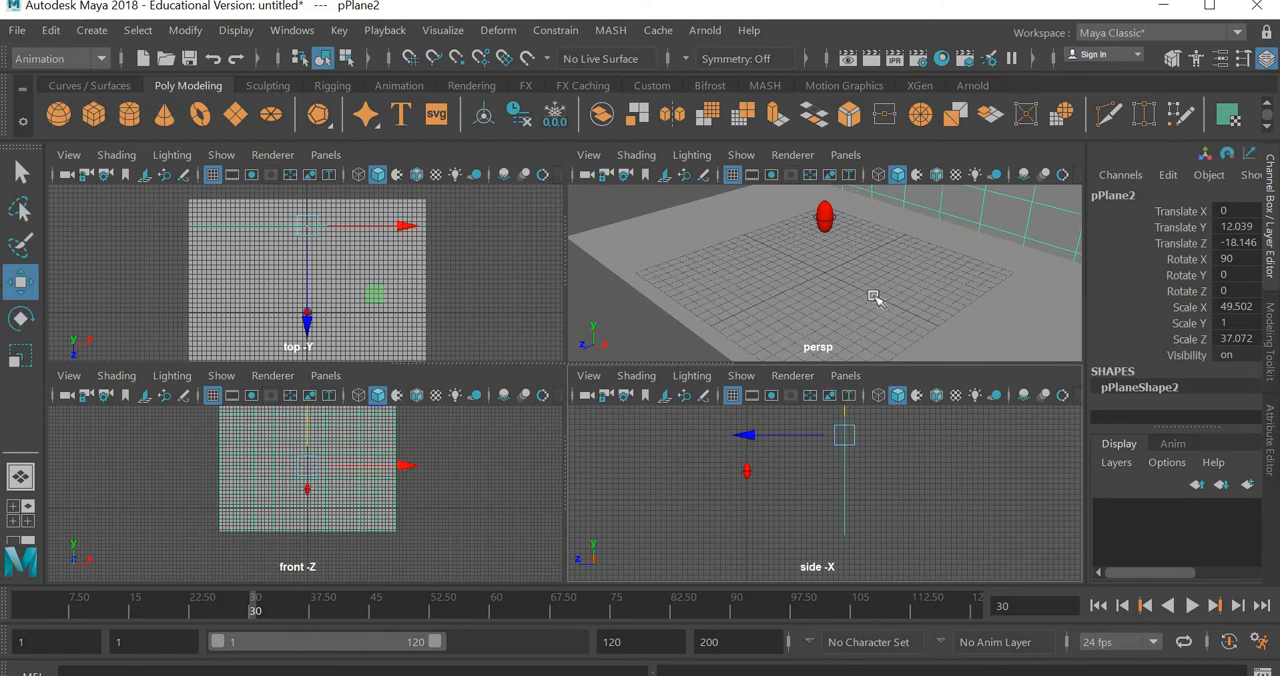
- Maximize the perspective view and create a new camera at the origin
left_click_drag(873, 297, 888, 320, "alt")
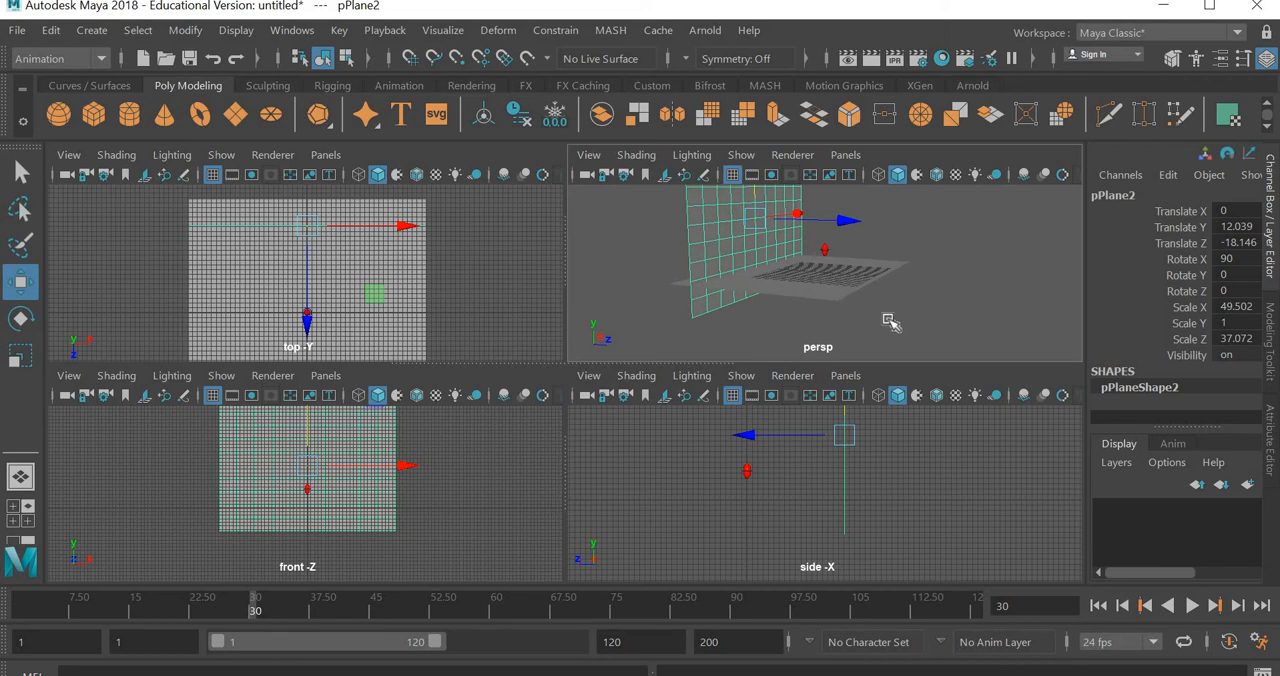
scroll(851, 331, "up", 5)
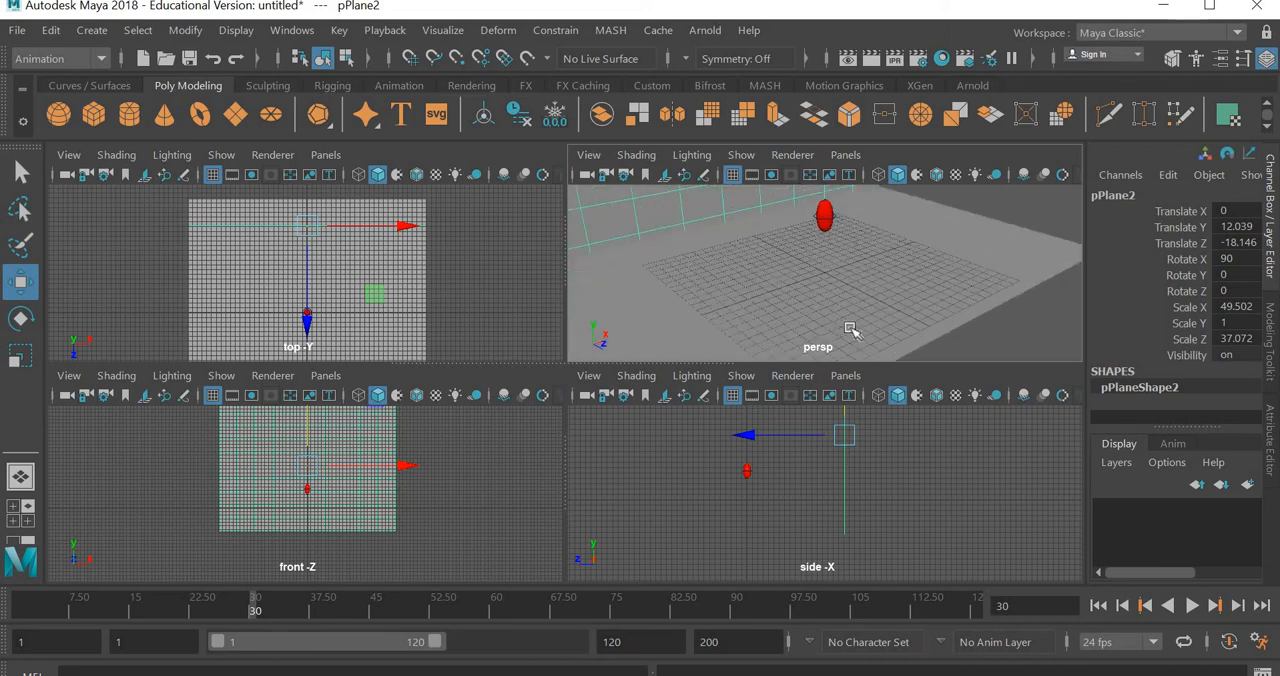
key("space")
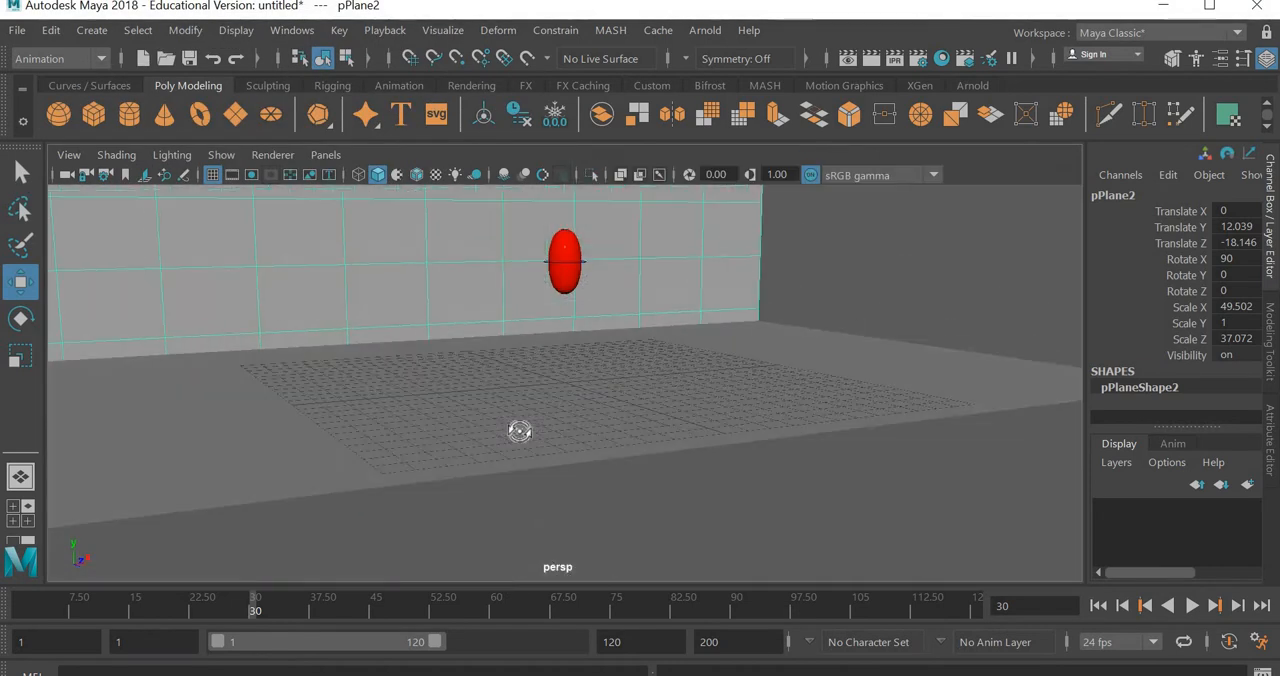
left_click_drag(519, 431, 528, 448, "alt")
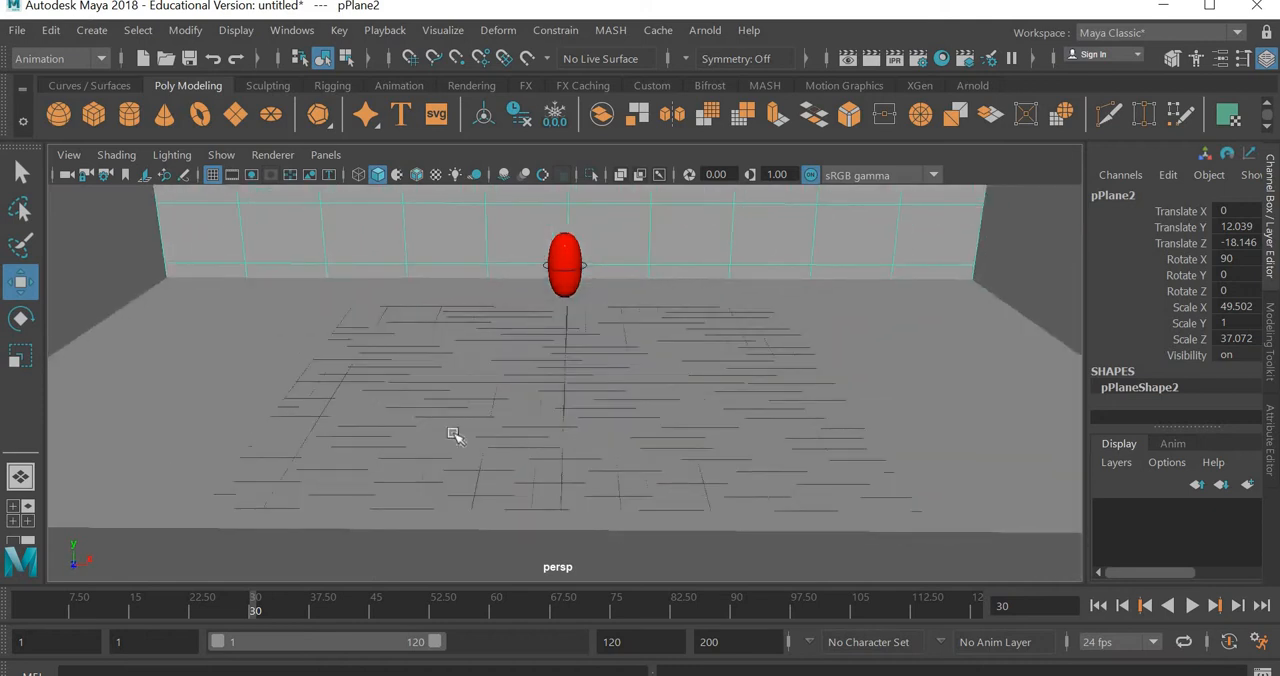
left_click(92, 30)
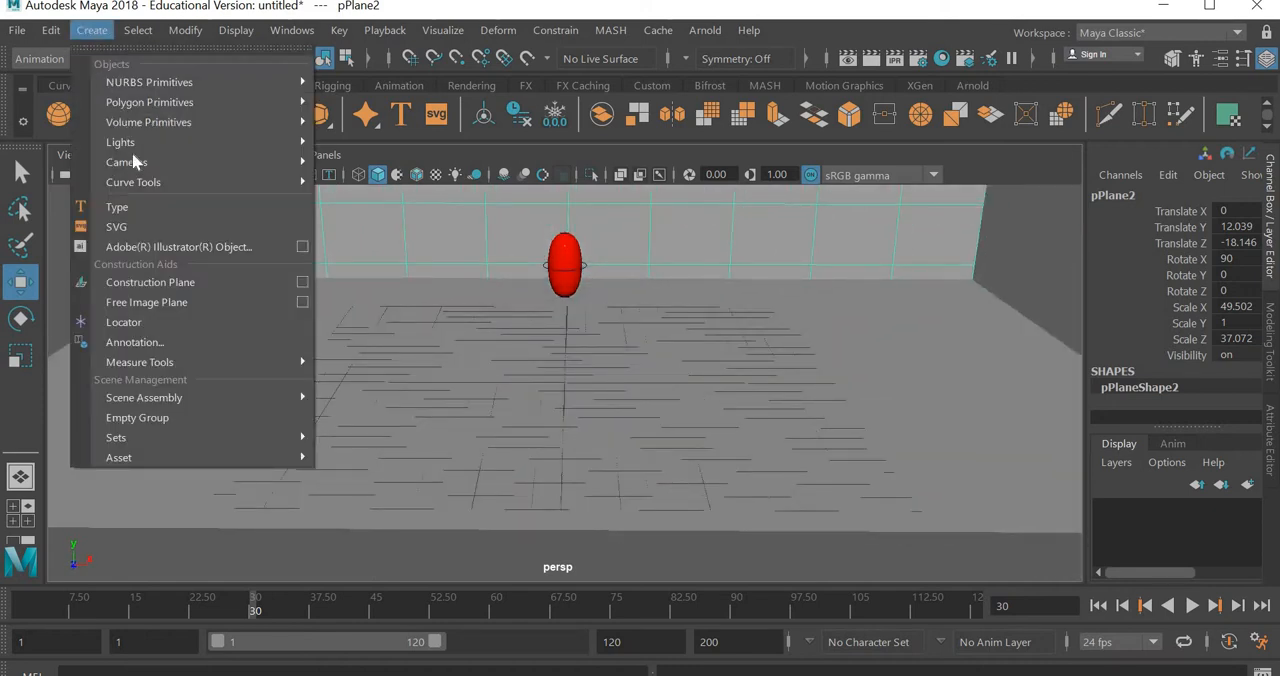
mouse_move(134, 164)
left_click(356, 180)
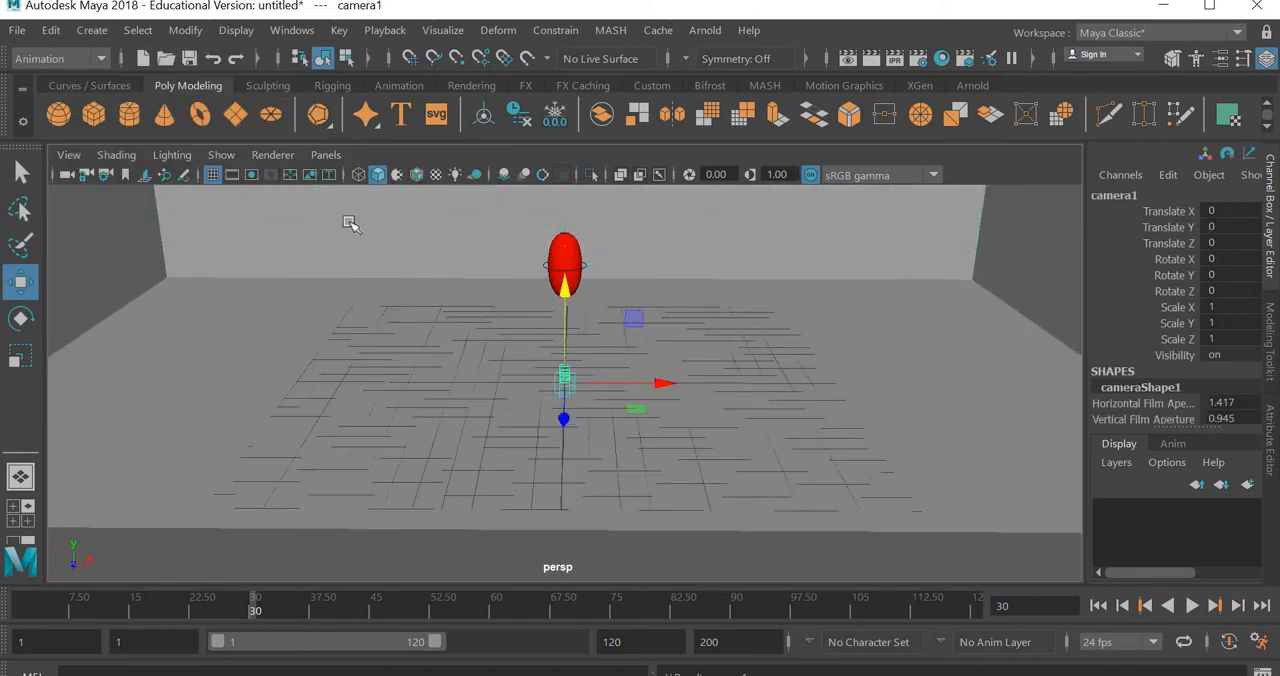
- Look through camera1, then pull it back to about 22.193 in Z and 4.016 in Y with a slight downward tilt
left_click(326, 155)
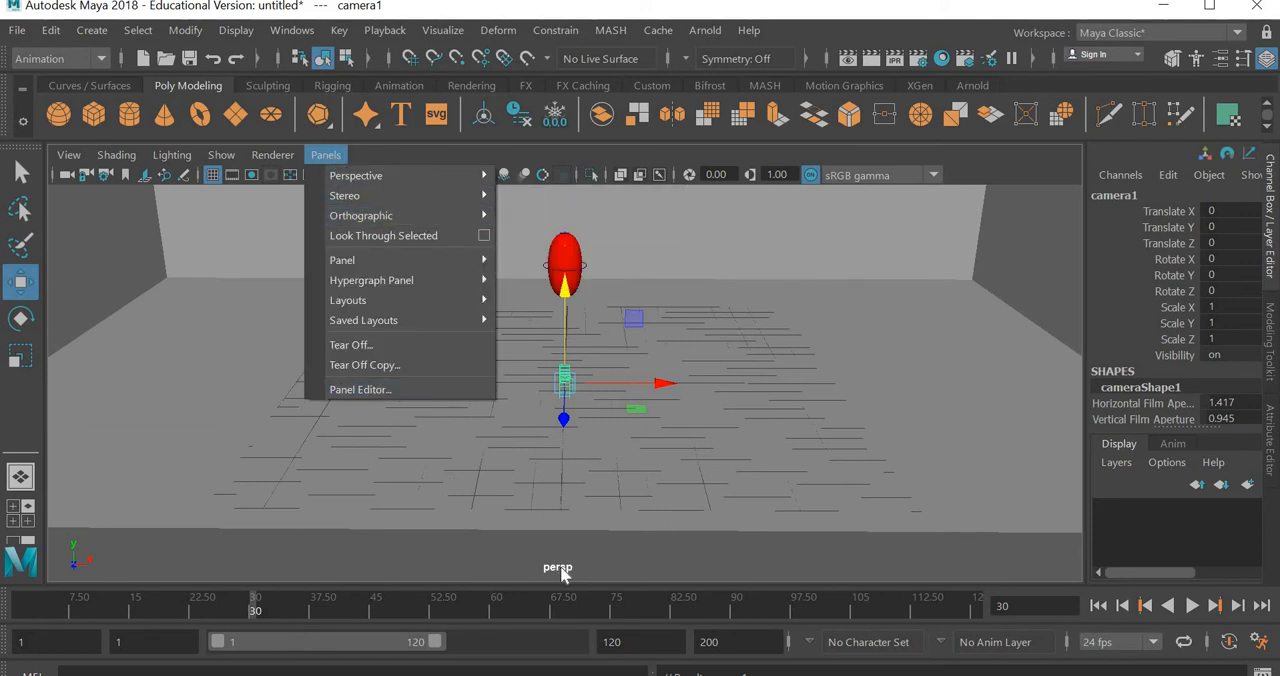
mouse_move(403, 178)
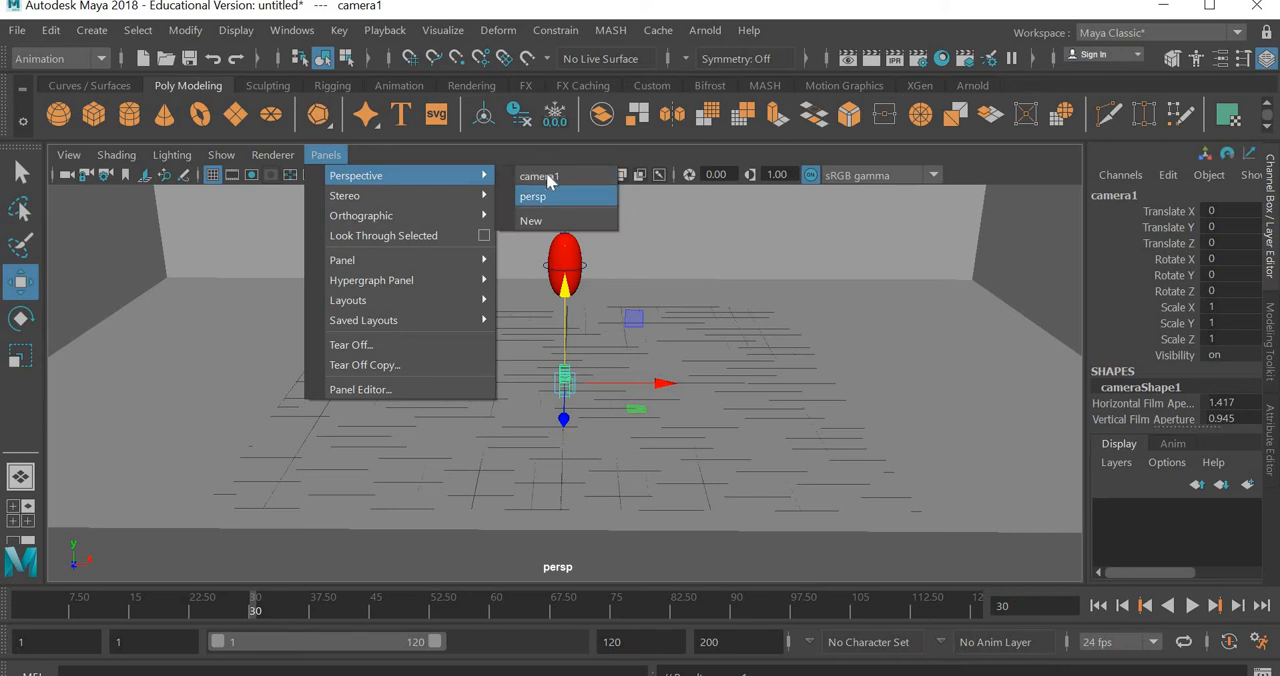
left_click(546, 175)
scroll(666, 381, "down", 3)
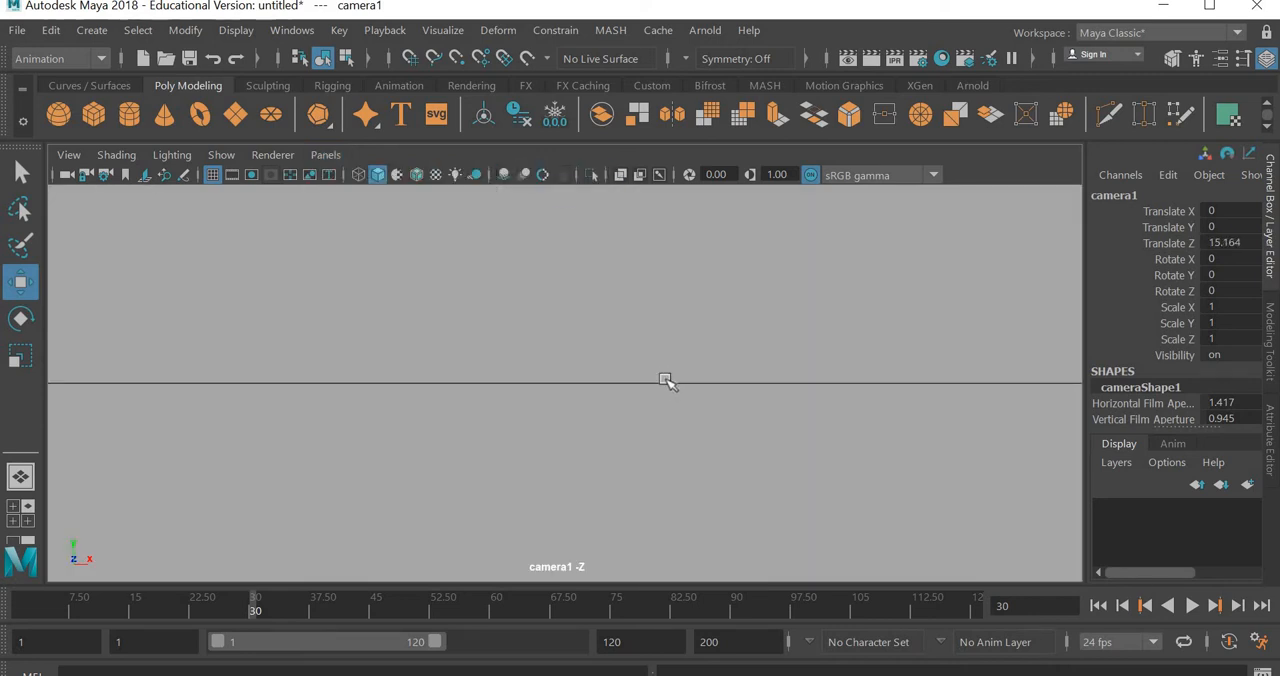
scroll(666, 381, "down", 3)
left_click_drag(620, 366, 619, 379, "alt")
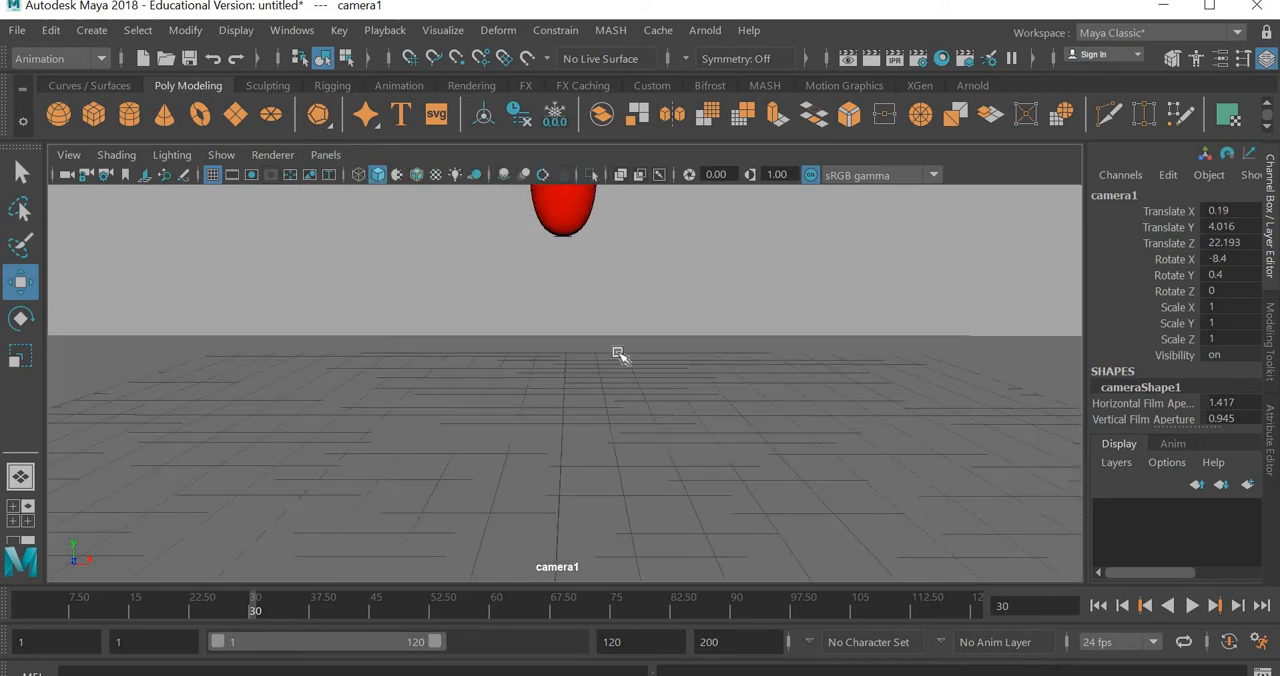
- Reframe the ball at frame 1 with the camera at about 31.699 in Z and 7.579 in Y, and play the animation
left_click(20, 606)
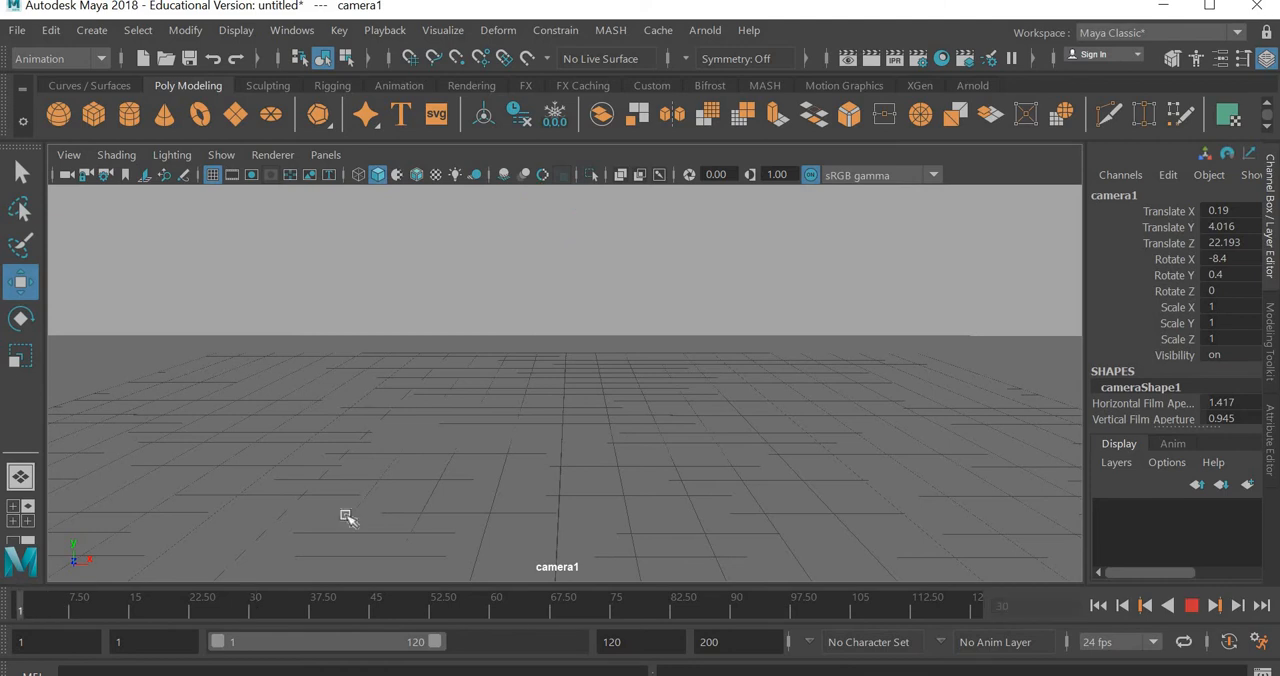
scroll(605, 402, "down", 2)
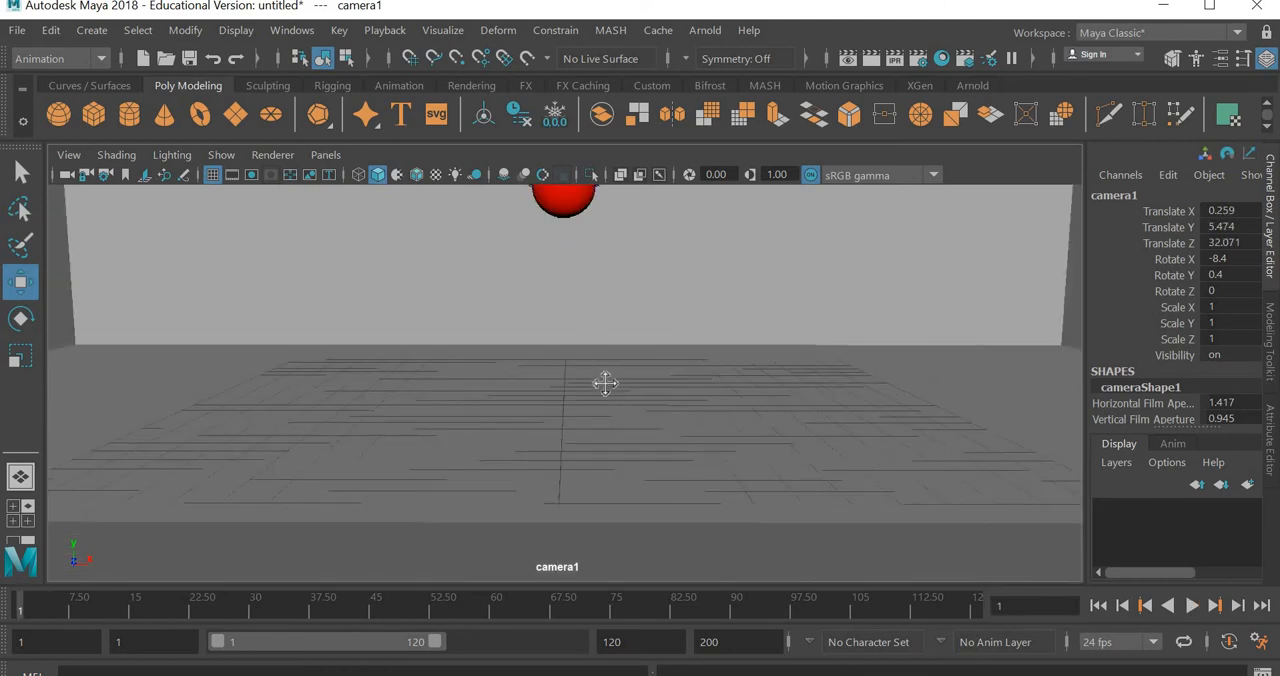
scroll(610, 392, "down", 2)
left_click_drag(612, 393, 597, 314, "alt")
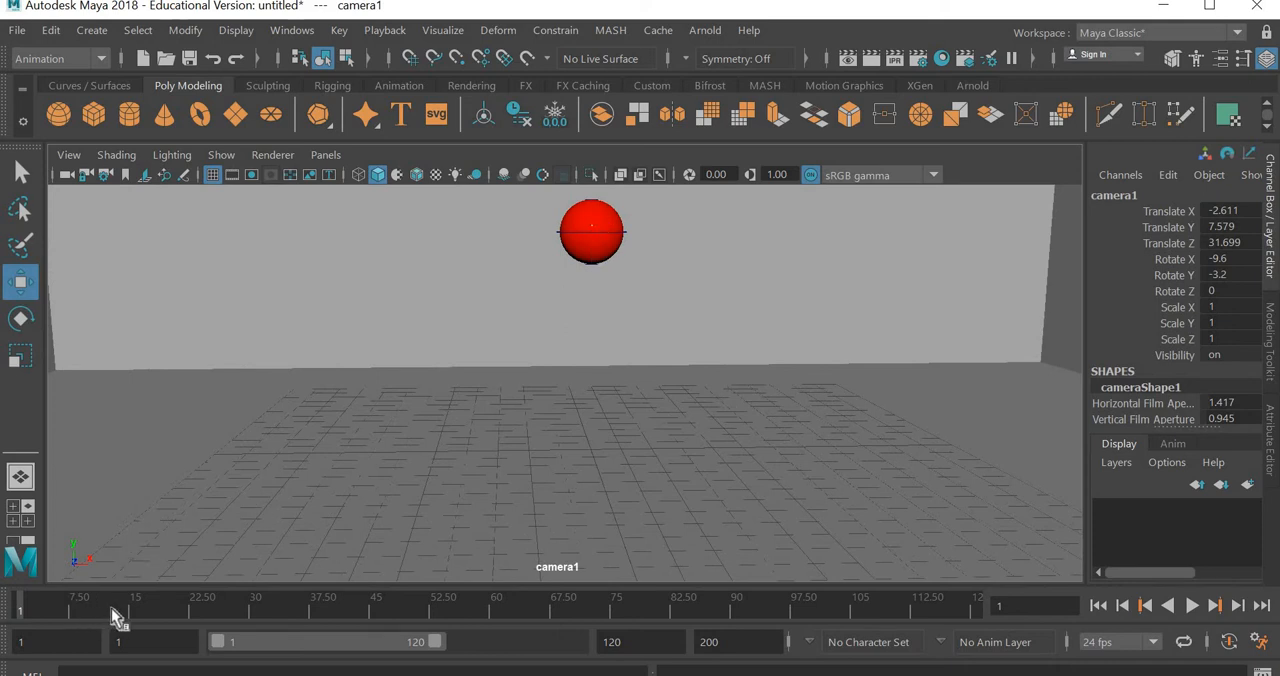
key("alt+v")
key("alt+v")
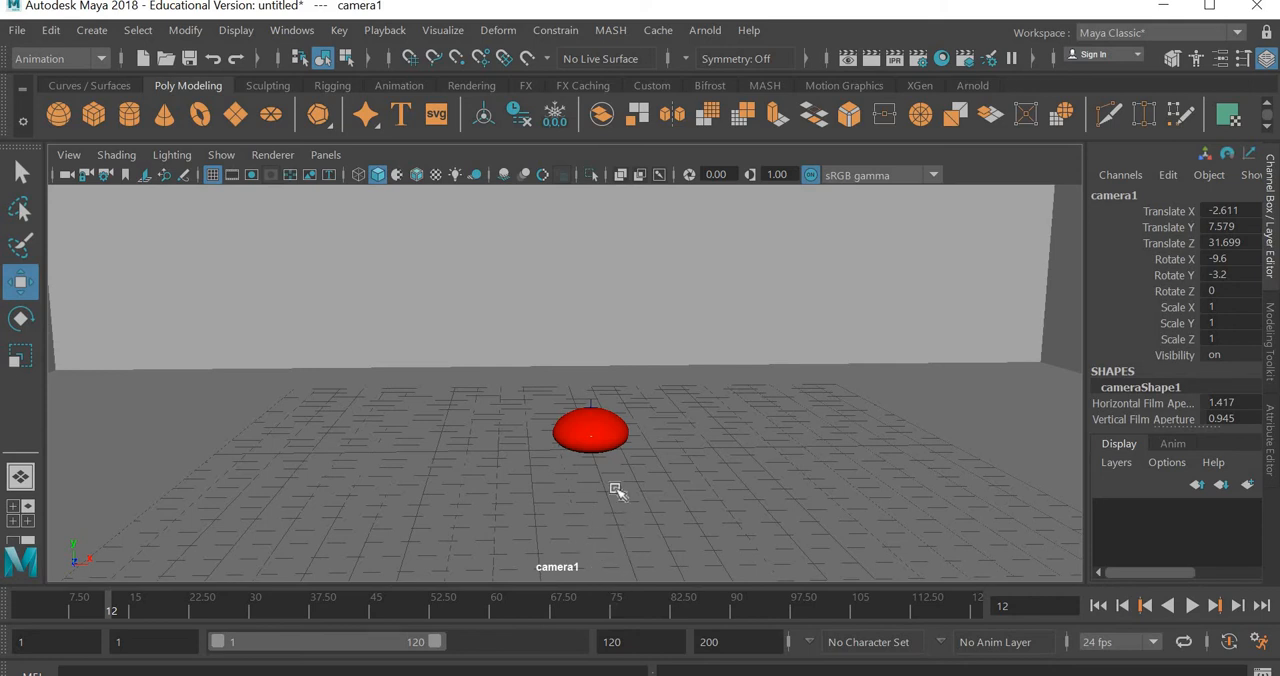
- Bring the camera closer to about 21.56 in Z and 7.688 in Y, checking the ball's framing at frames 1 and 15
middle_click_drag(620, 513, 627, 565, "alt")
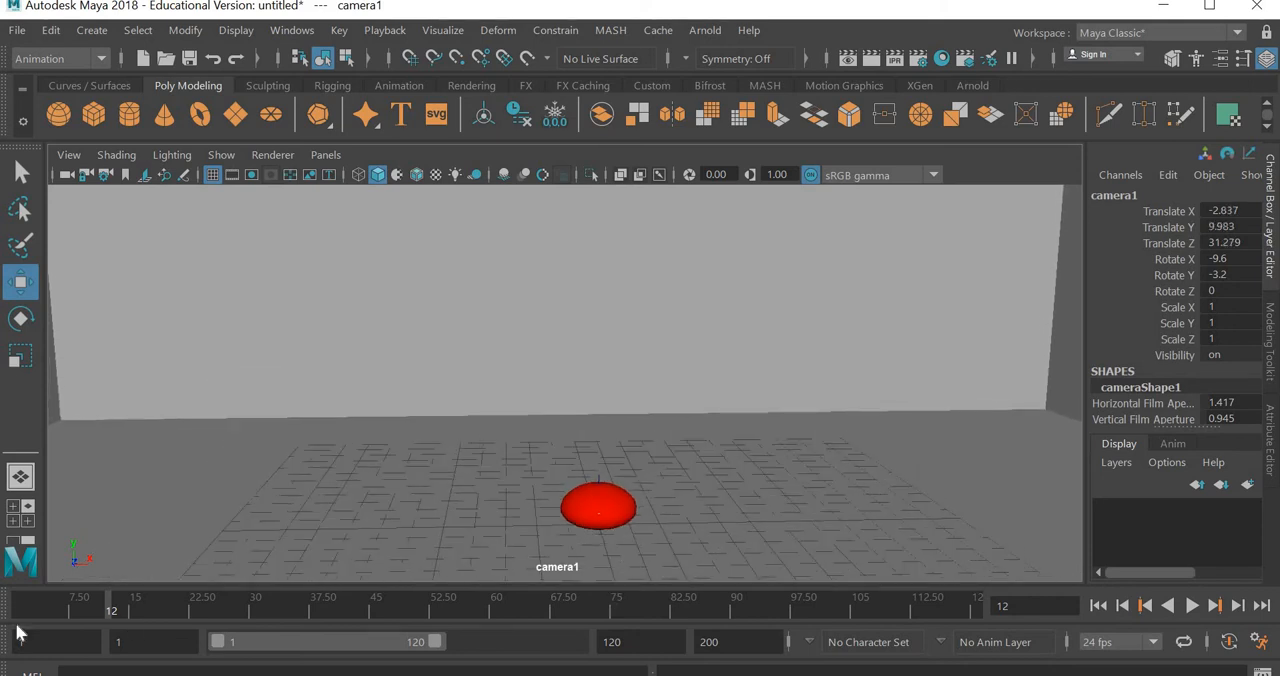
left_click(16, 612)
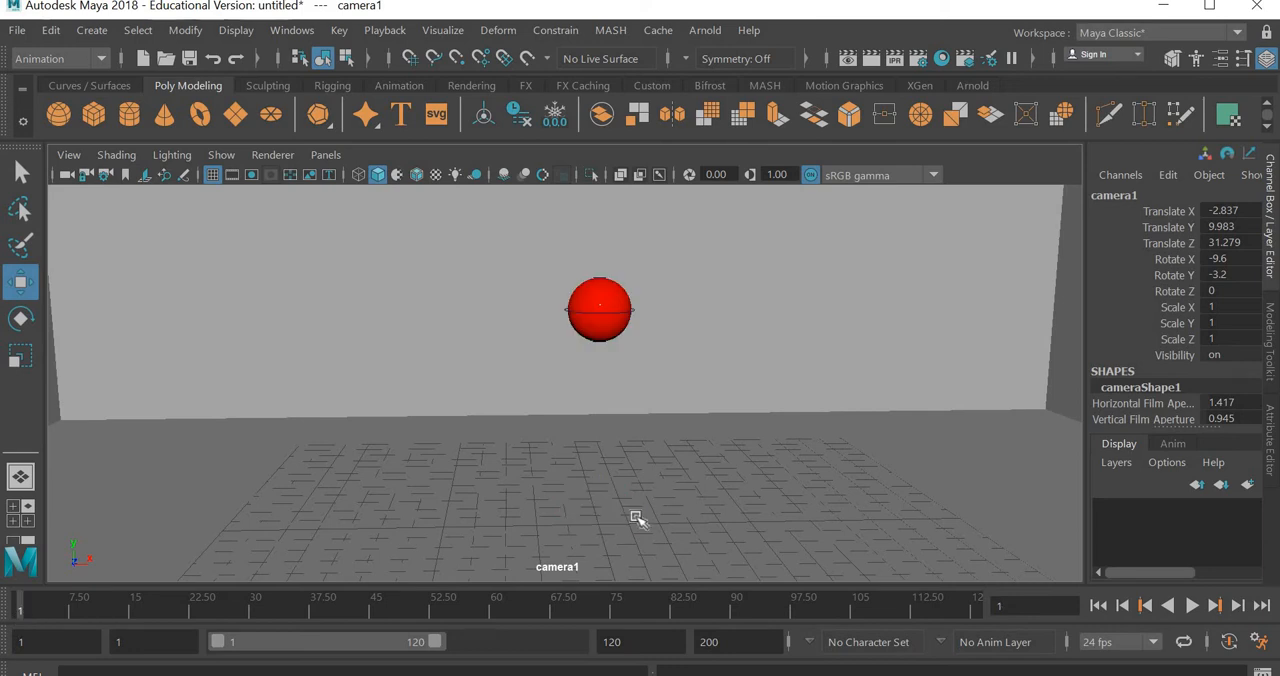
scroll(636, 518, "up", 5)
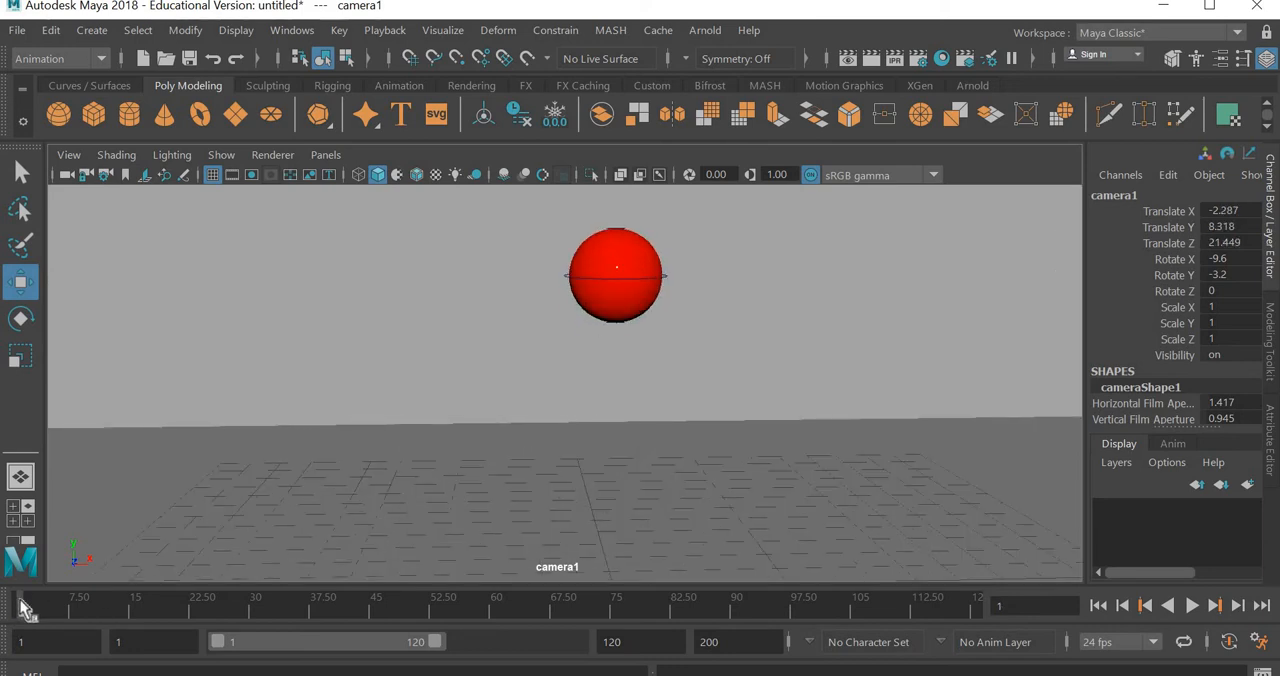
left_click_drag(62, 618, 136, 618)
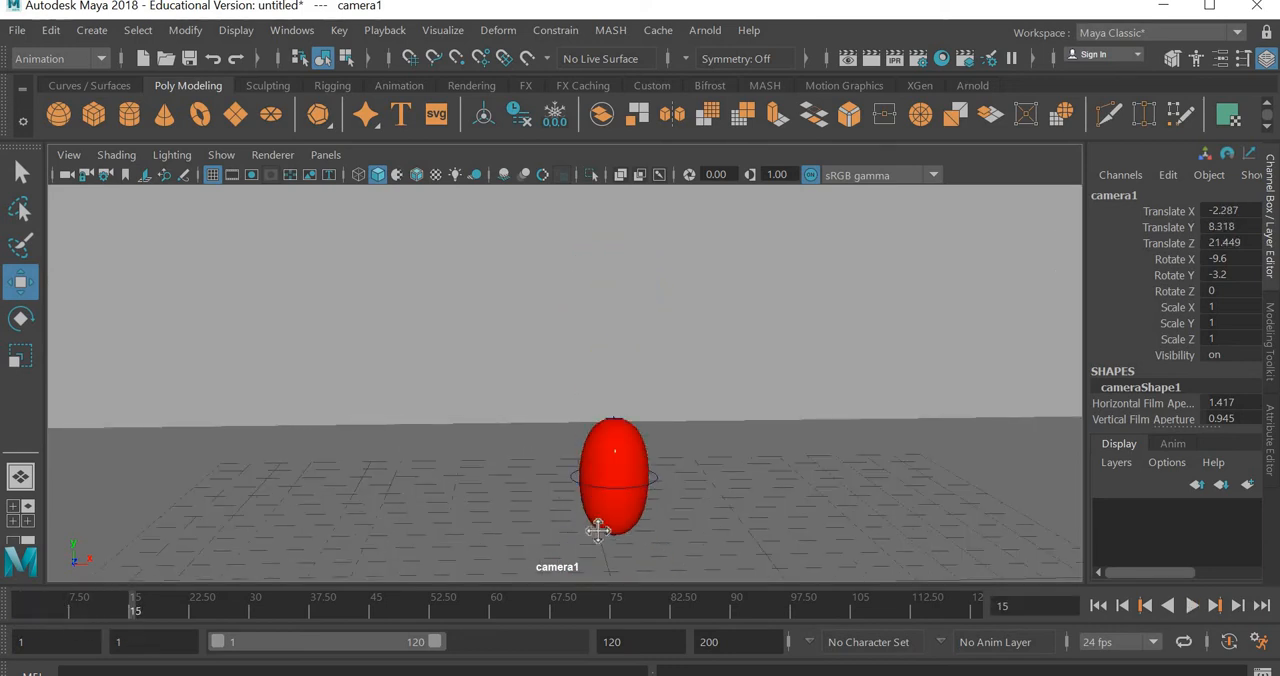
middle_click_drag(598, 513, 598, 489, "alt")
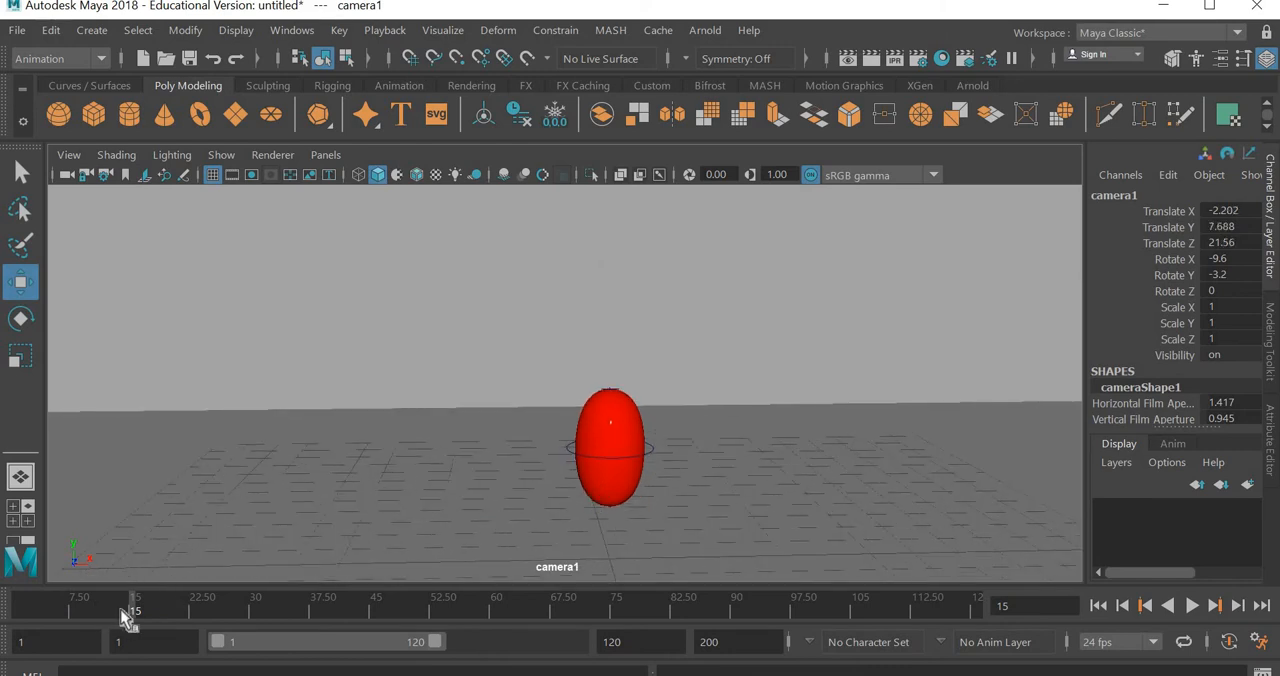
- Play the bounce through camera1 and scrub from frame 1 to frame 13 to check the framing
key("alt+v")
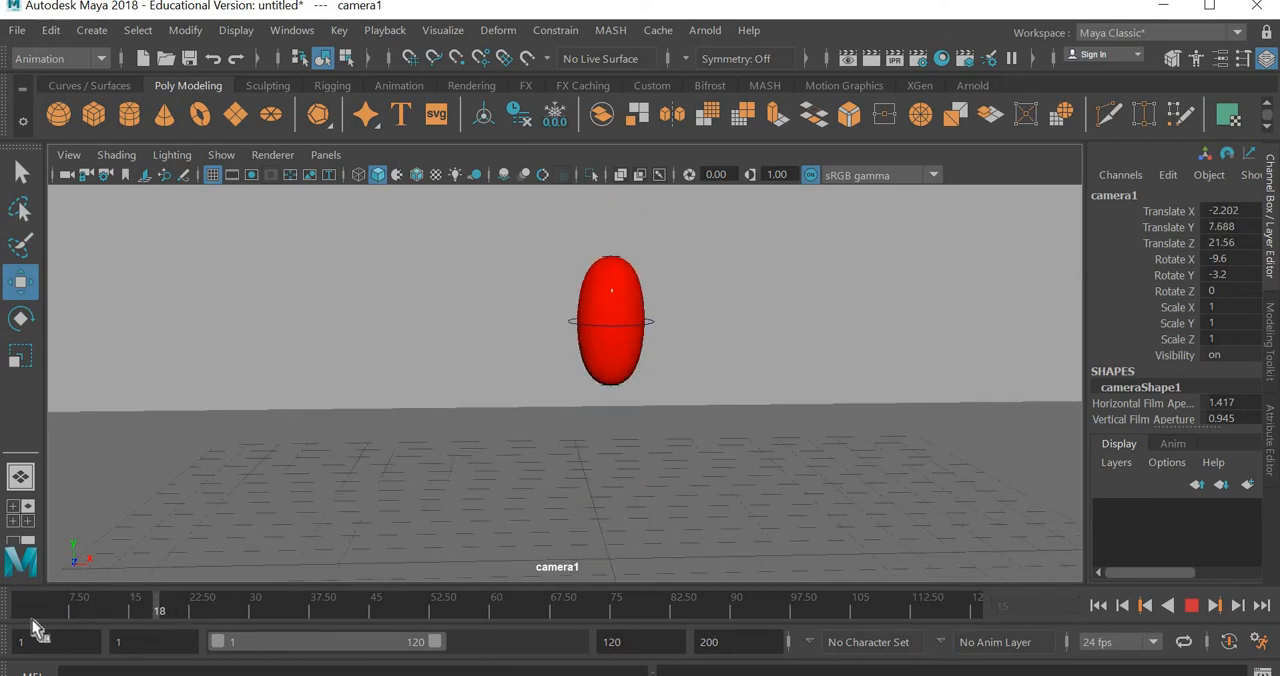
left_click(21, 615)
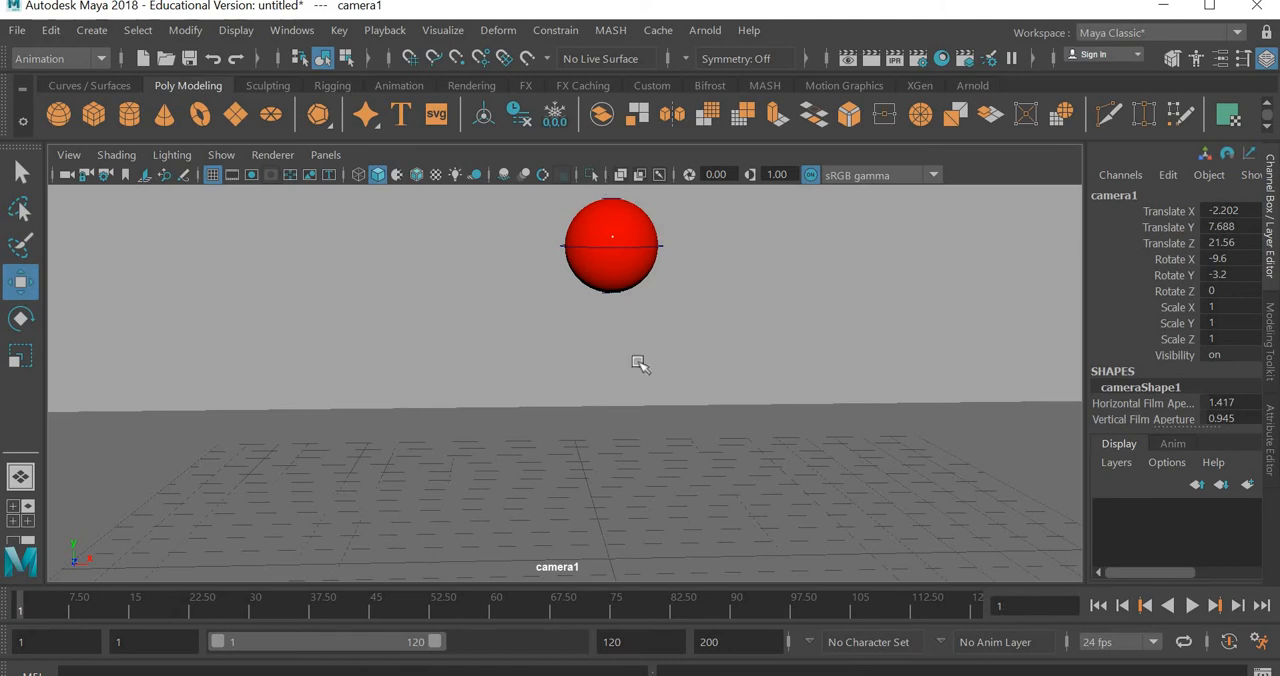
left_click_drag(102, 599, 116, 607)
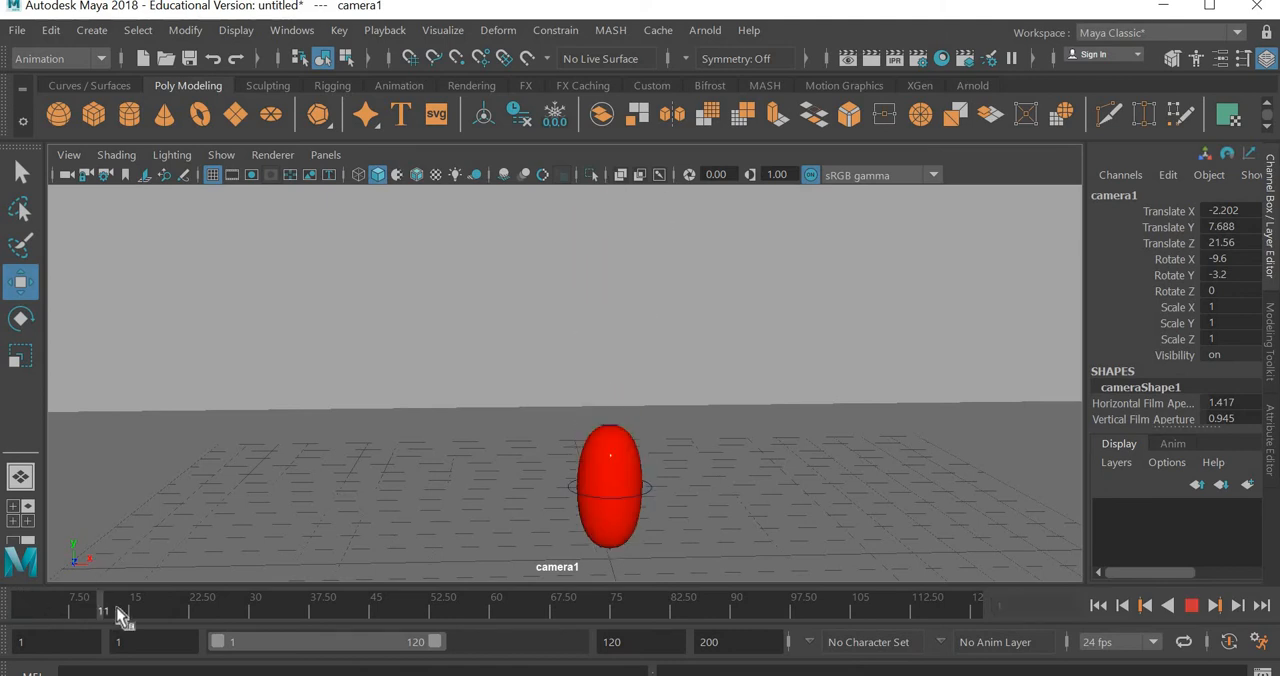
- Show the resolution gate for camera1 and play the animation from frame 1 within it
left_click(70, 156)
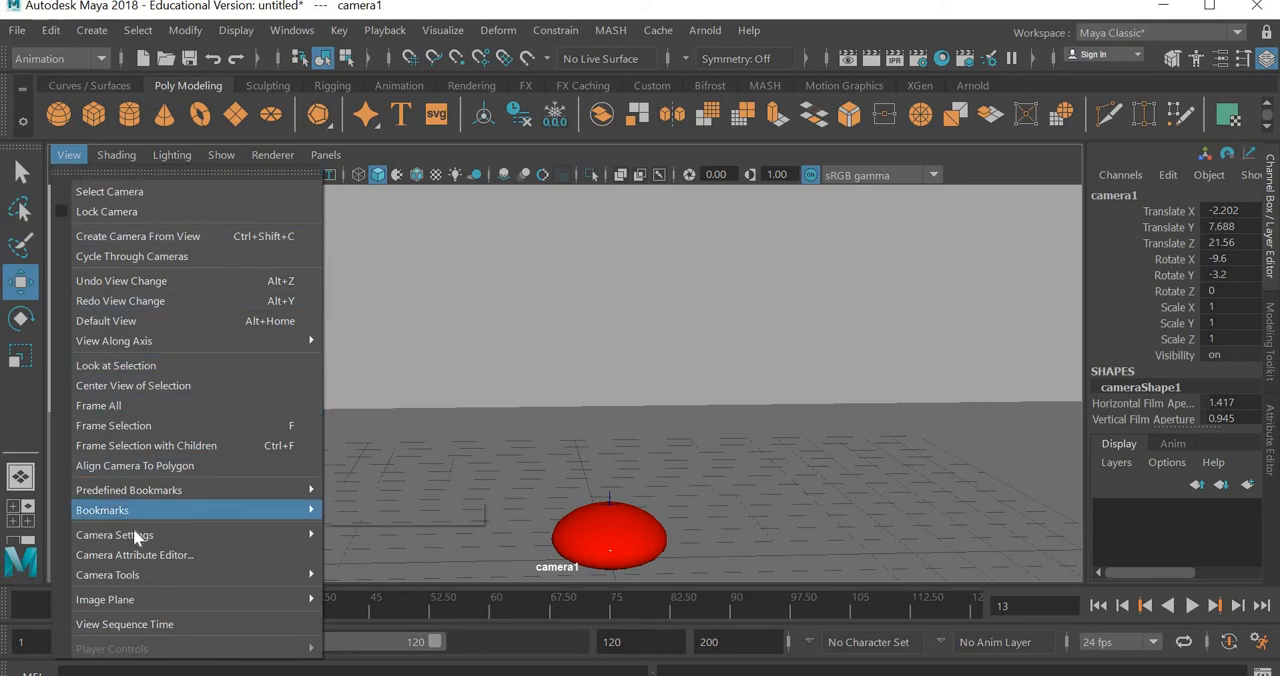
mouse_move(133, 533)
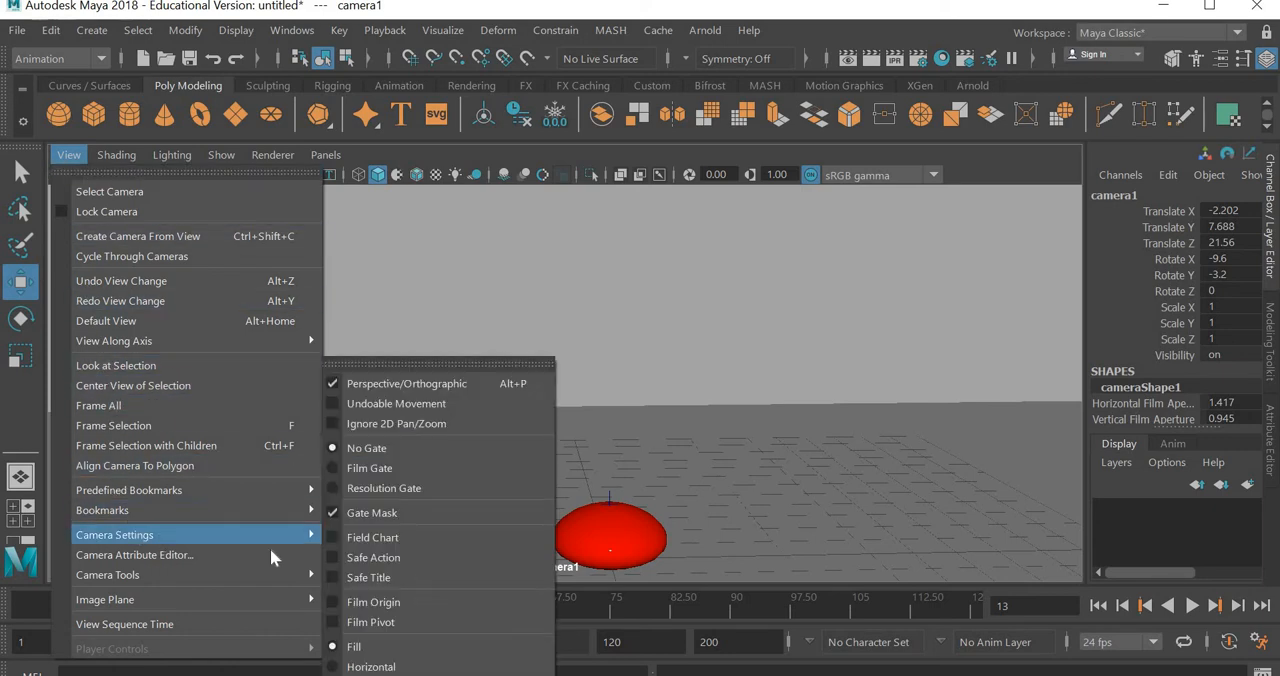
left_click(362, 490)
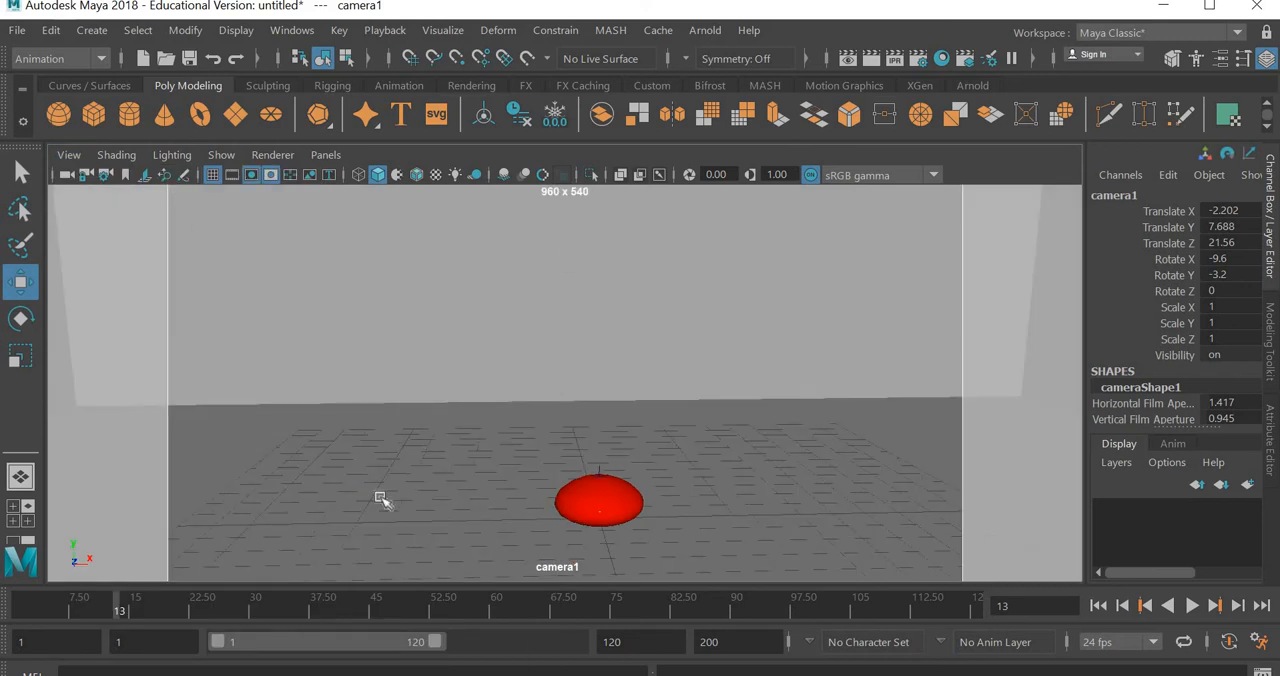
left_click(22, 610)
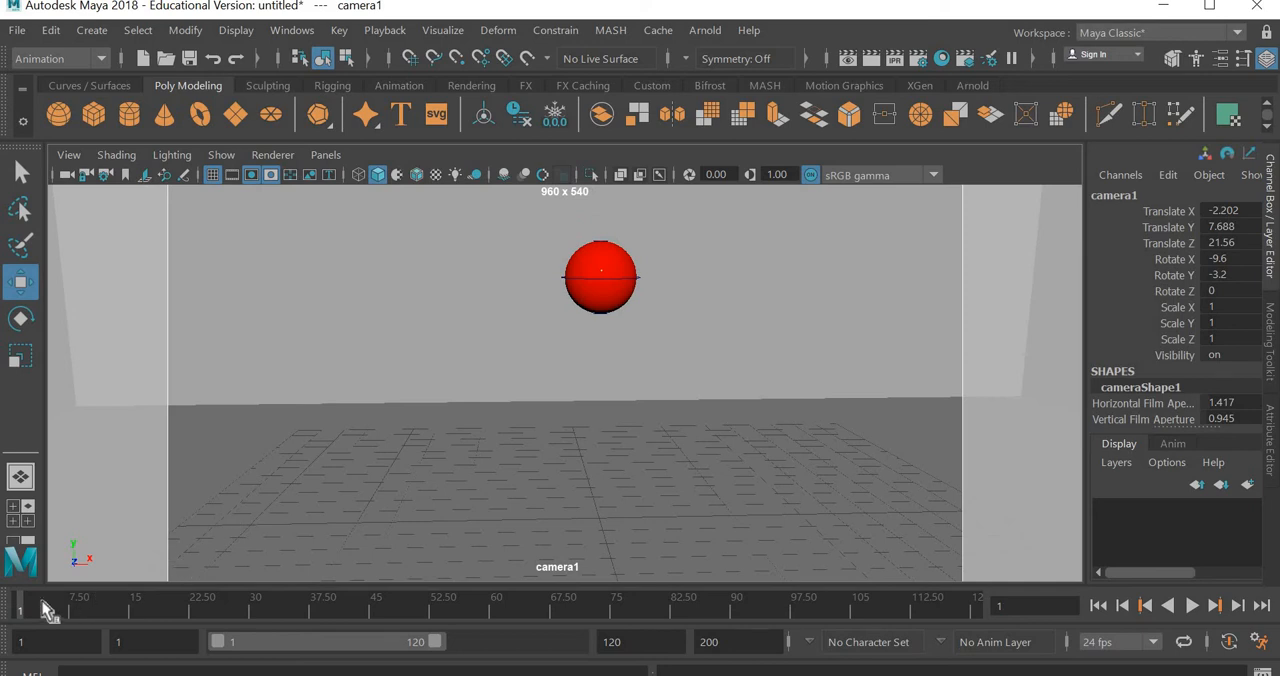
key("alt+v")
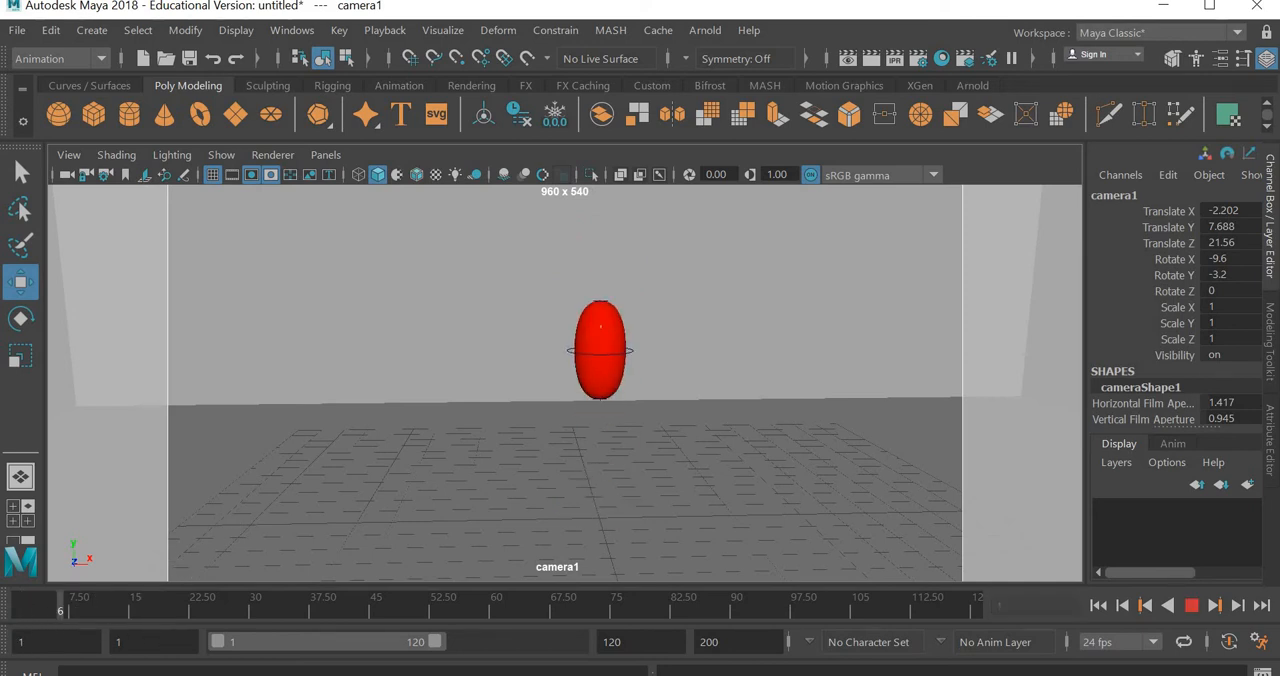
key("Escape")
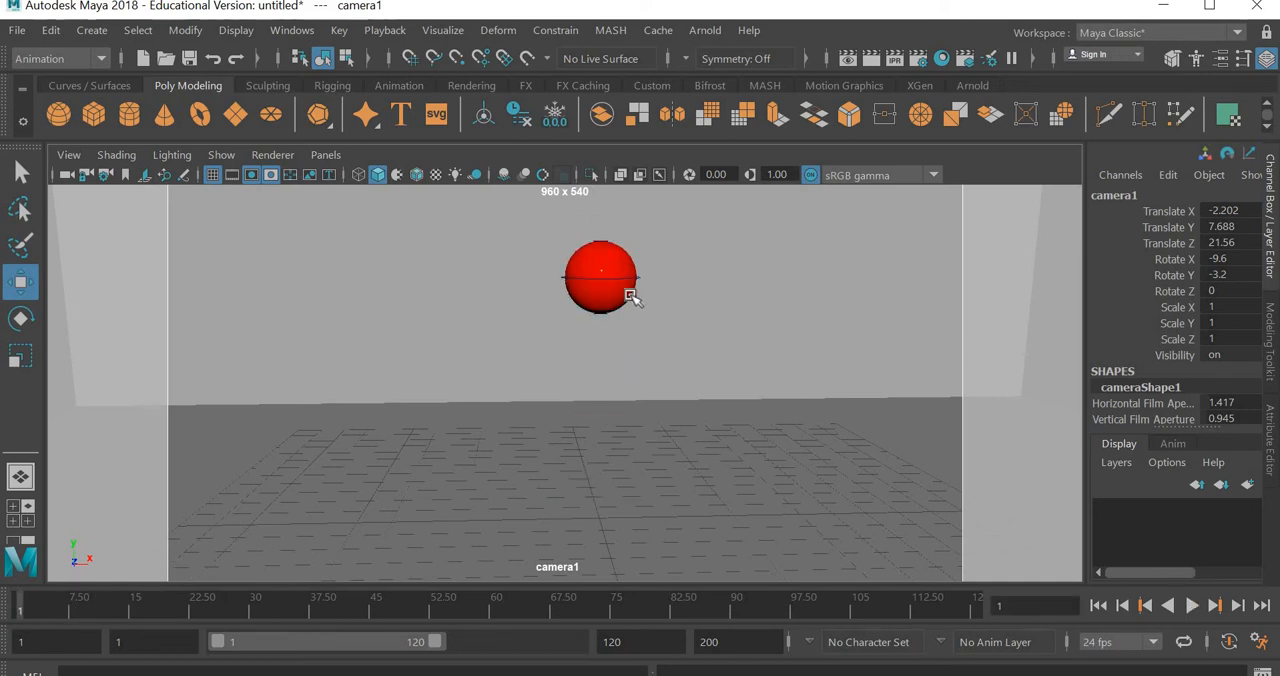
- Move the camera in to about 16.623 in Z and play the animation to check the framing
scroll(630, 296, "up", 3)
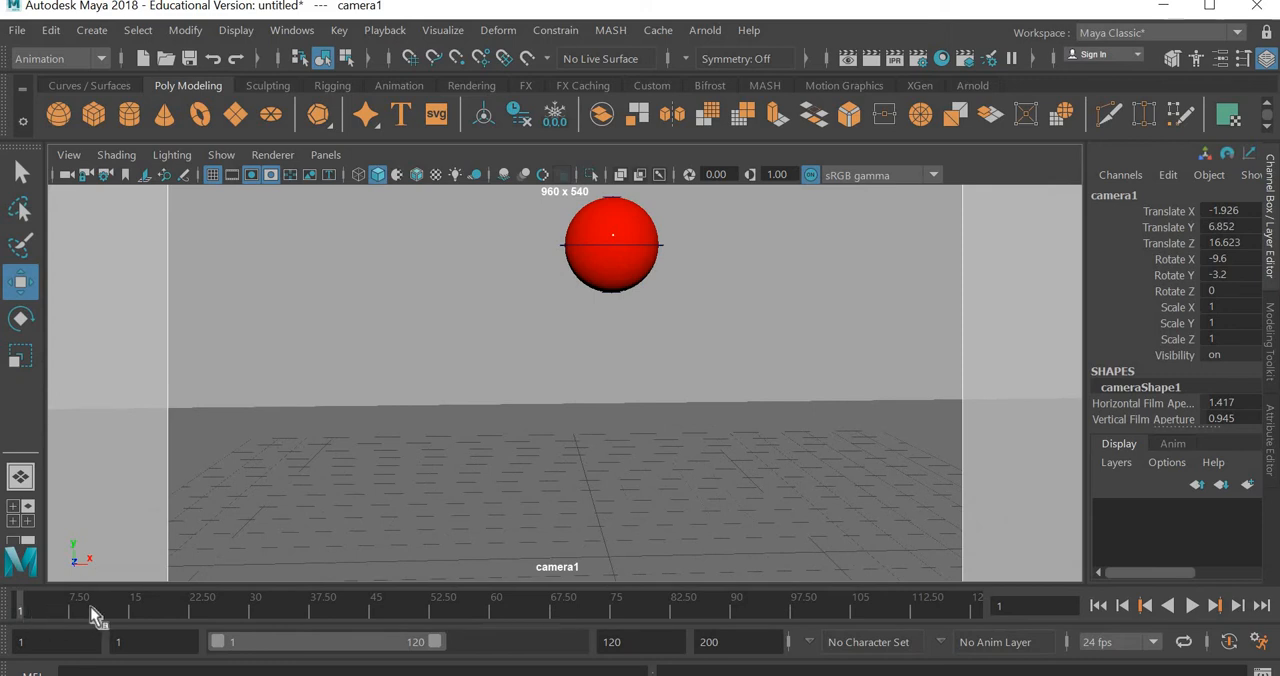
key("alt+v")
key("Escape")
- Align the camera with the ball in the top view by moving it to about -0.025 in X
key("space")
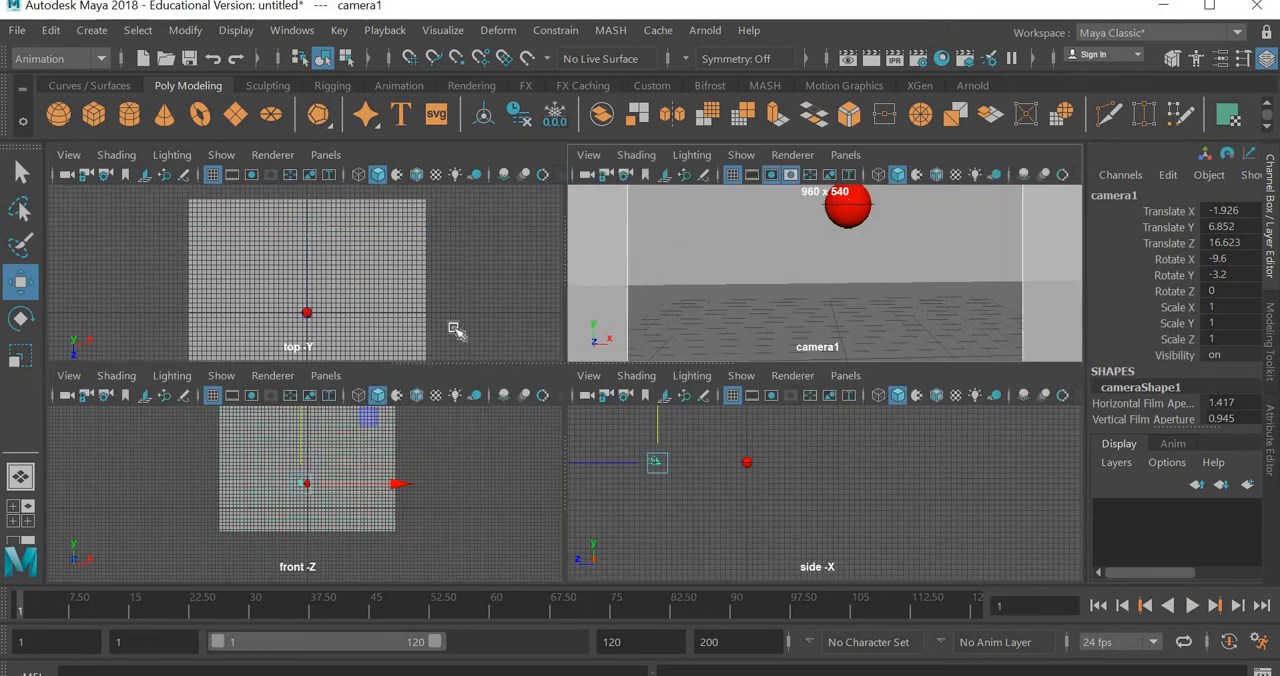
key("space")
scroll(604, 517, "down", 4)
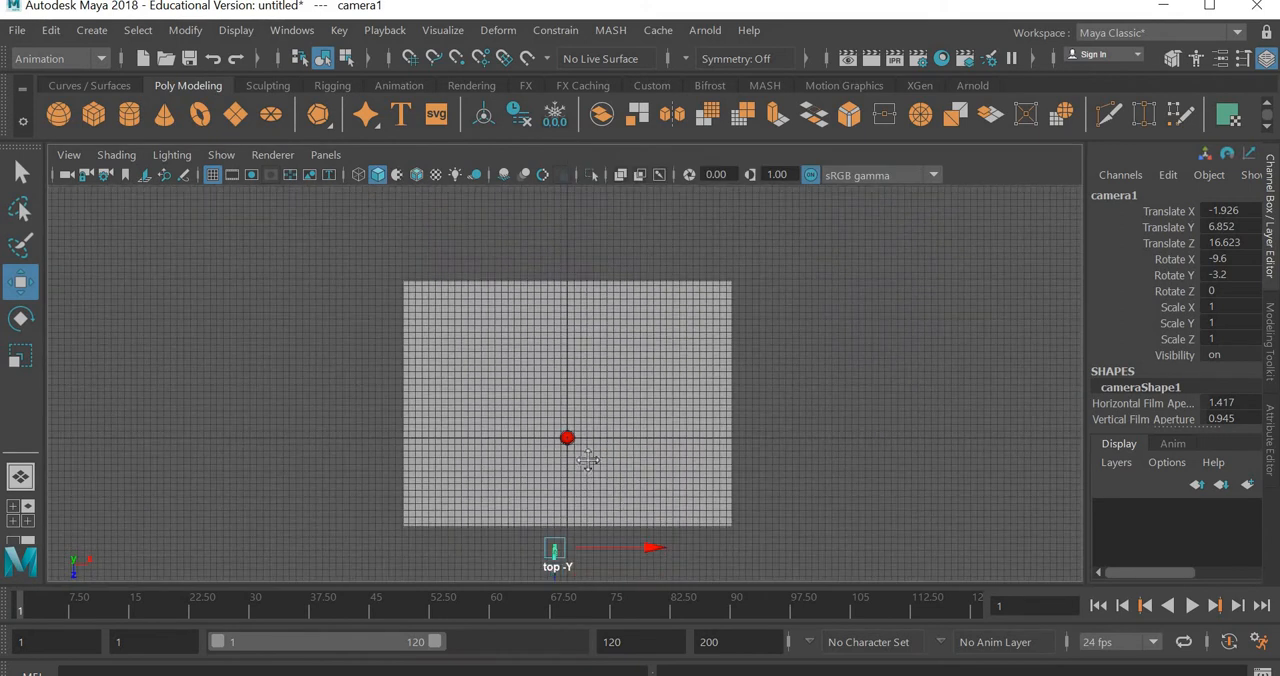
middle_click_drag(588, 445, 566, 364, "alt")
scroll(575, 507, "up", 2)
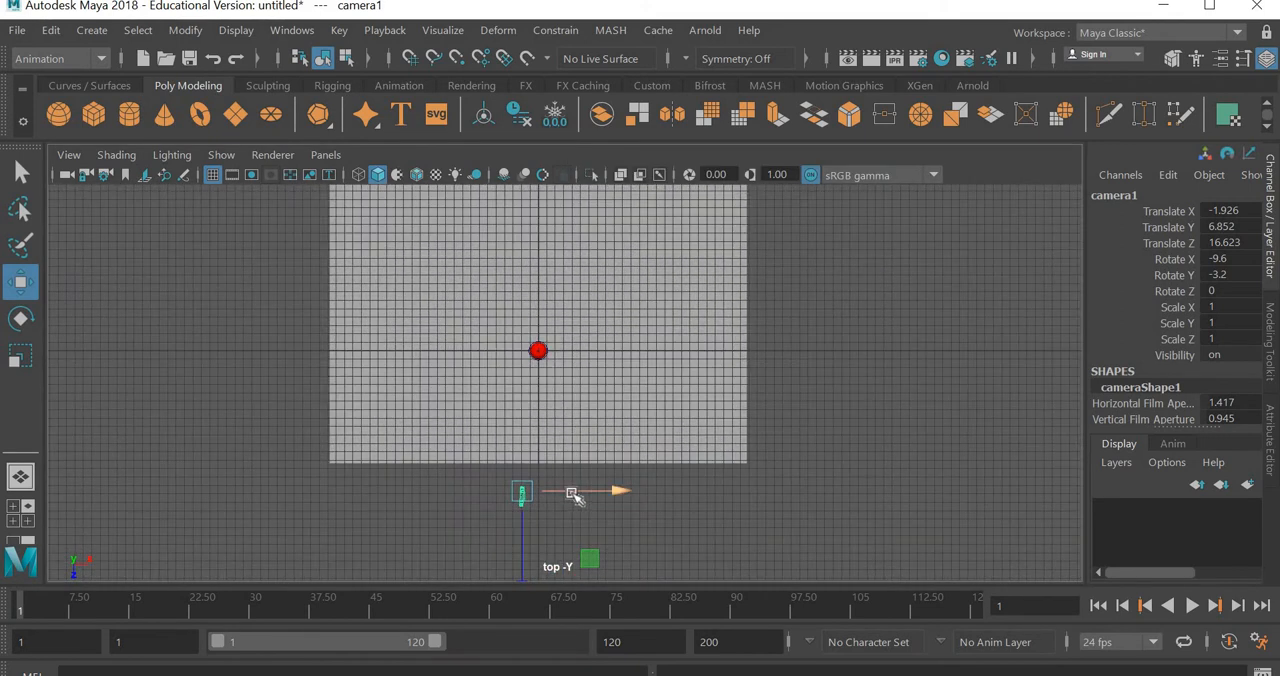
left_click_drag(575, 498, 590, 502)
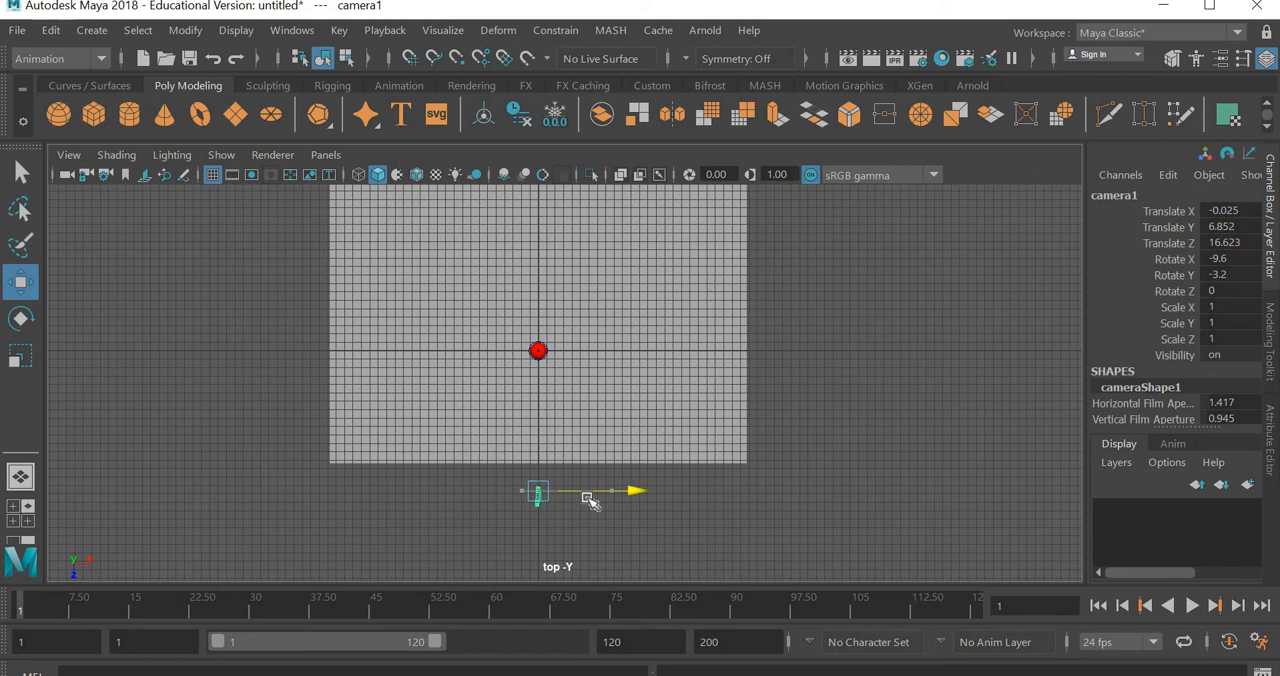
- Play the animation through camera1 to check the ball's horizontal placement in the gate
key("space")
key("space")
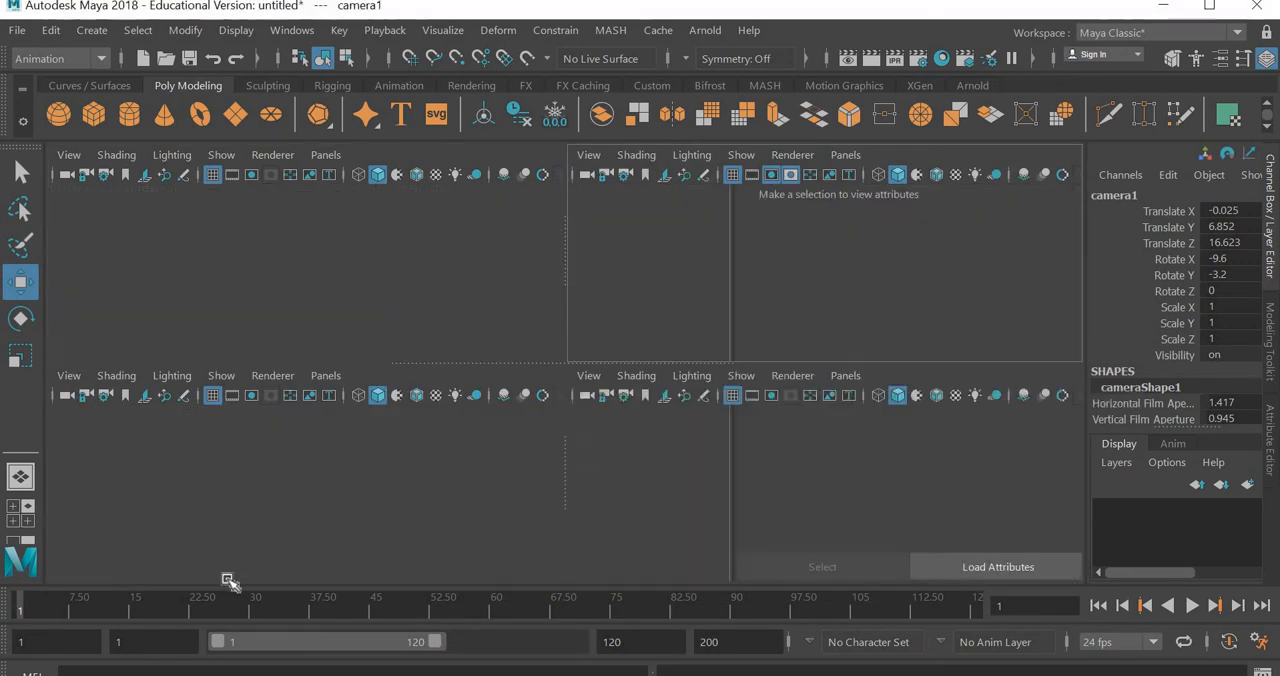
key("alt+v")
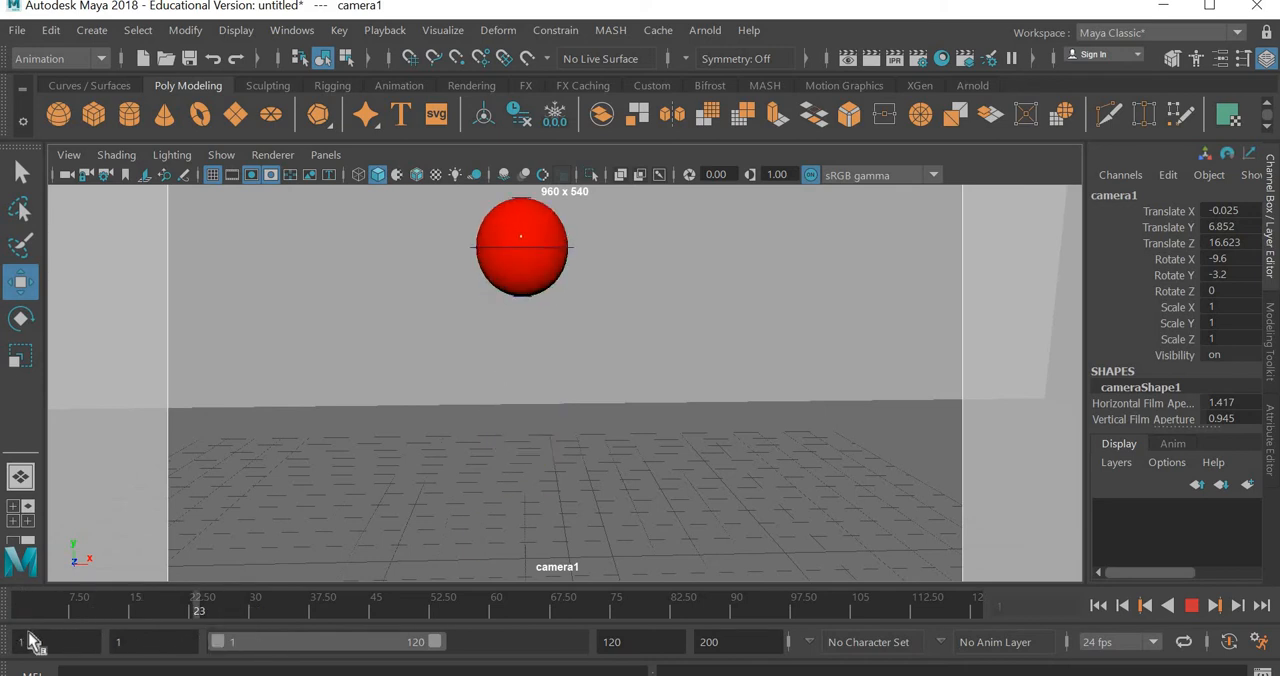
key("alt+v")
- Straighten the camera in the top view by setting its Y rotation to 0
key("space")
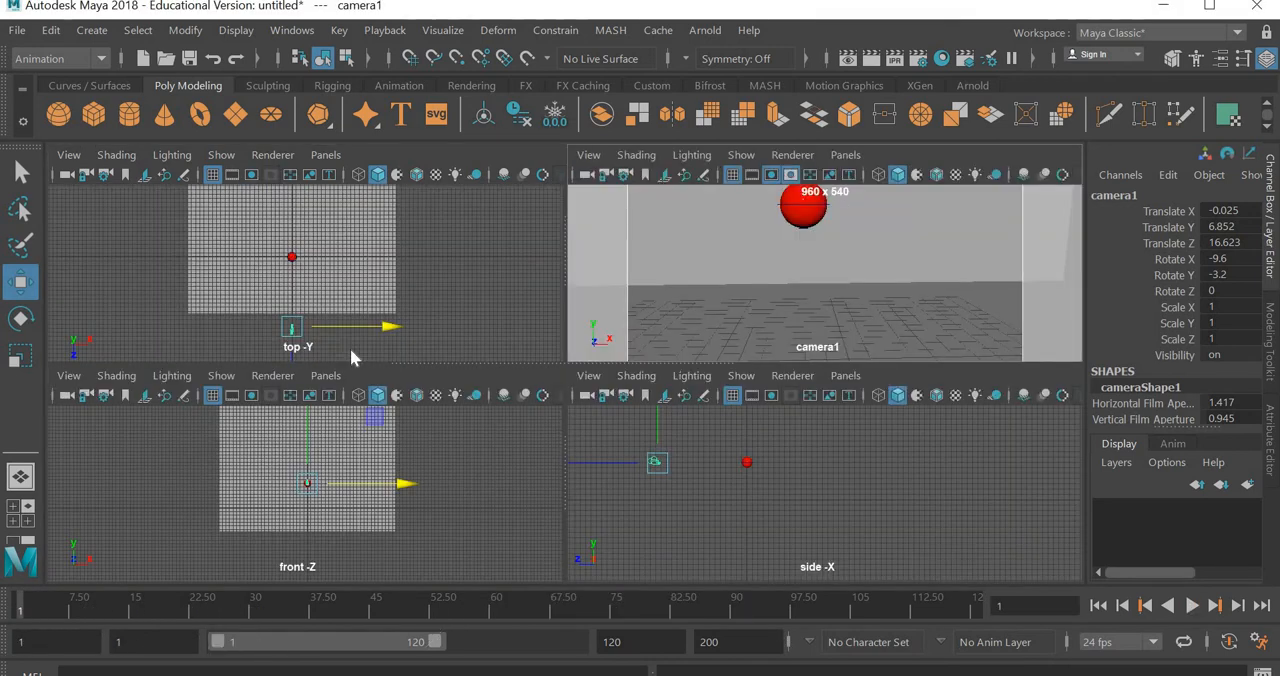
key("space")
scroll(568, 544, "up", 3)
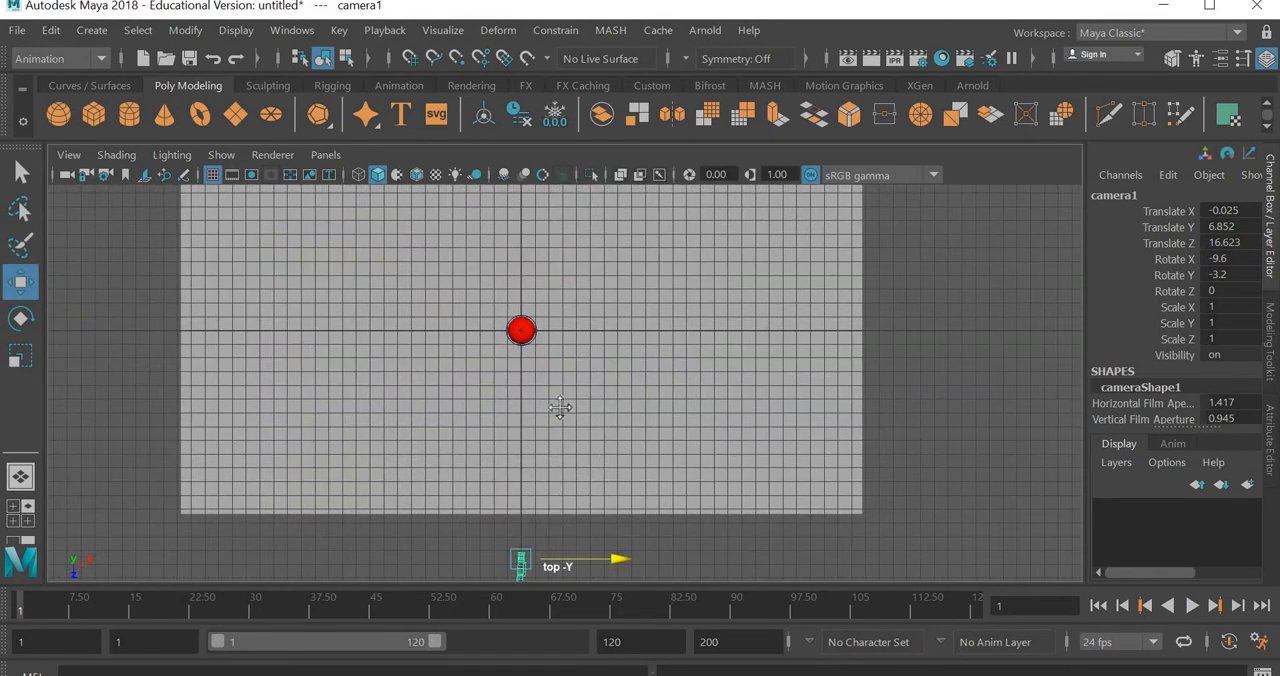
middle_click_drag(500, 574, 492, 456, "alt")
scroll(494, 461, "up", 2)
scroll(495, 463, "up", 4)
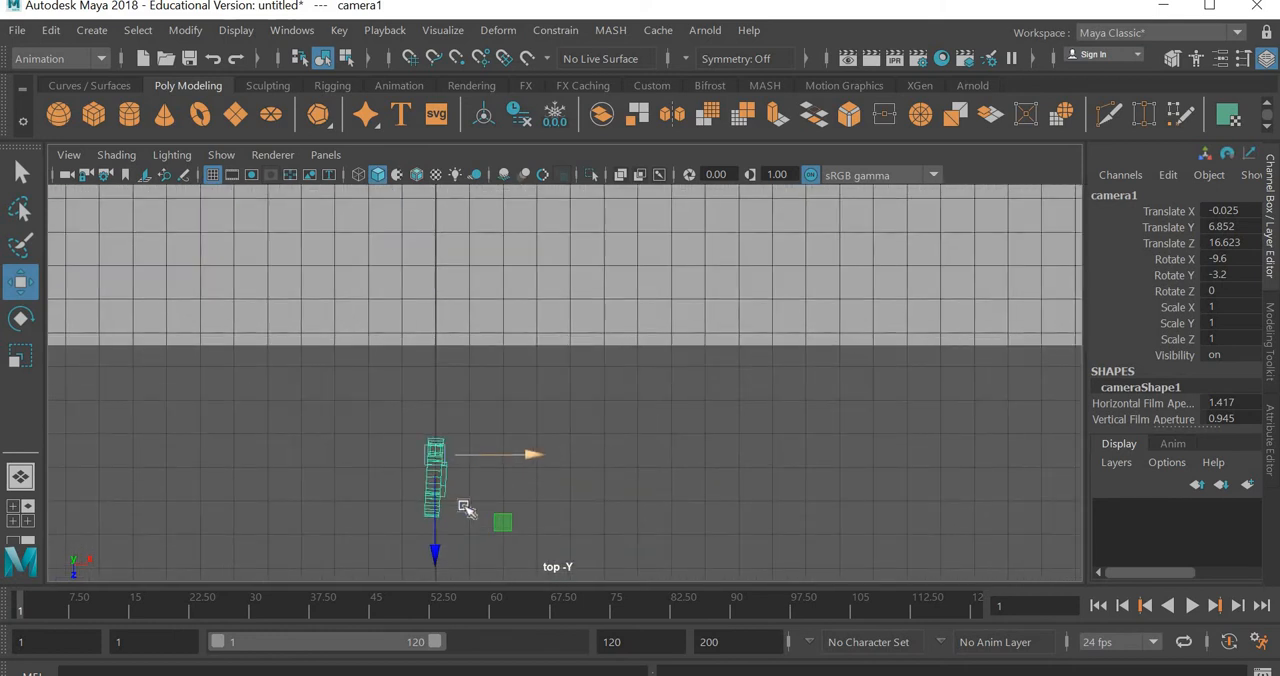
scroll(497, 534, "up", 3)
middle_click_drag(574, 438, 652, 353, "alt")
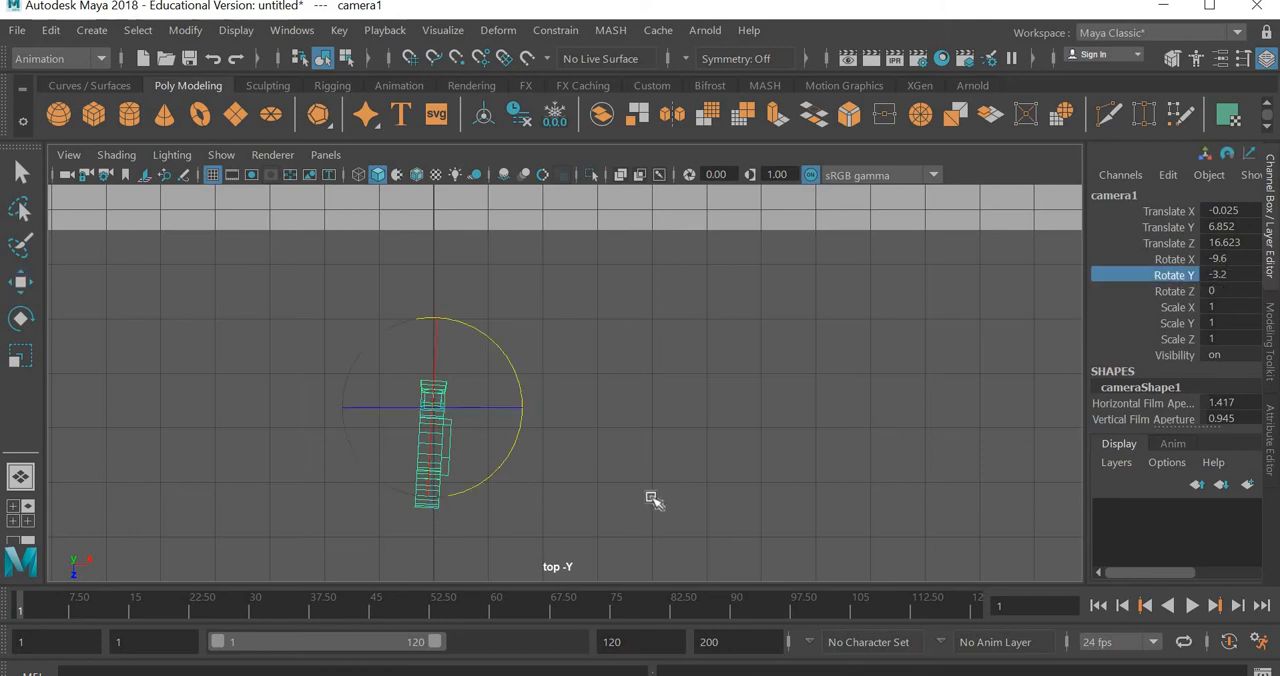
middle_click_drag(660, 500, 1276, 290)
double_click(1253, 274)
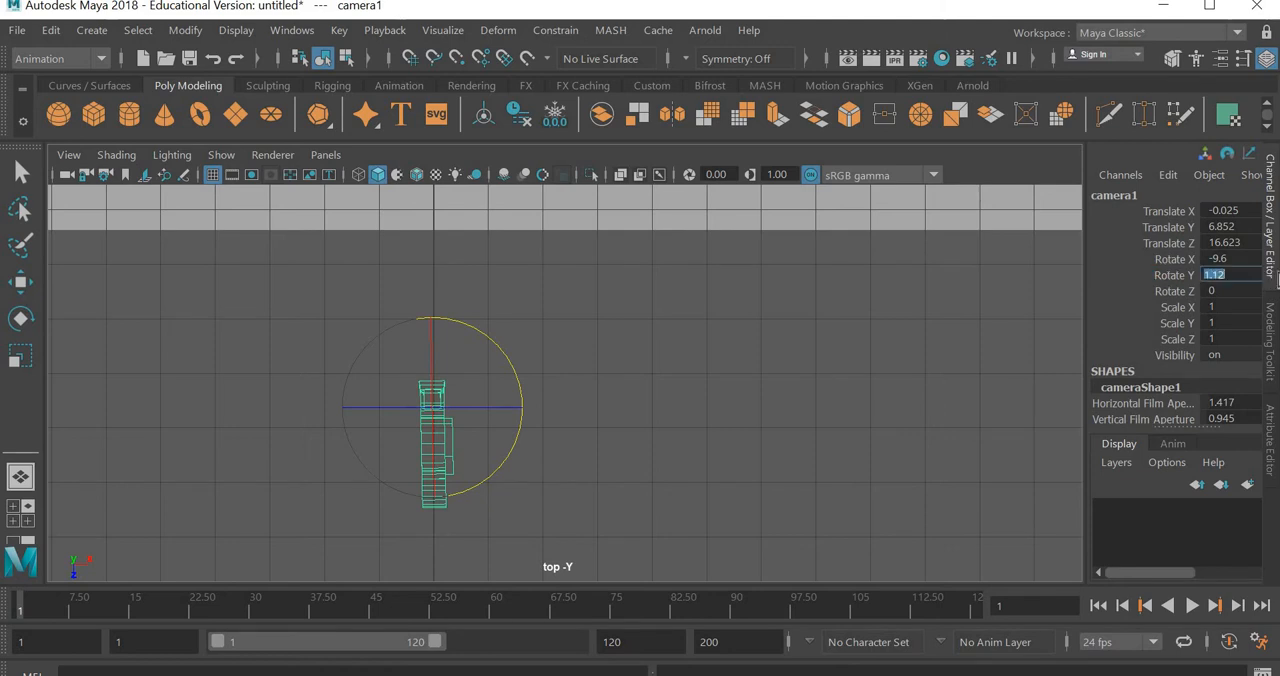
key("Return")
key("space")
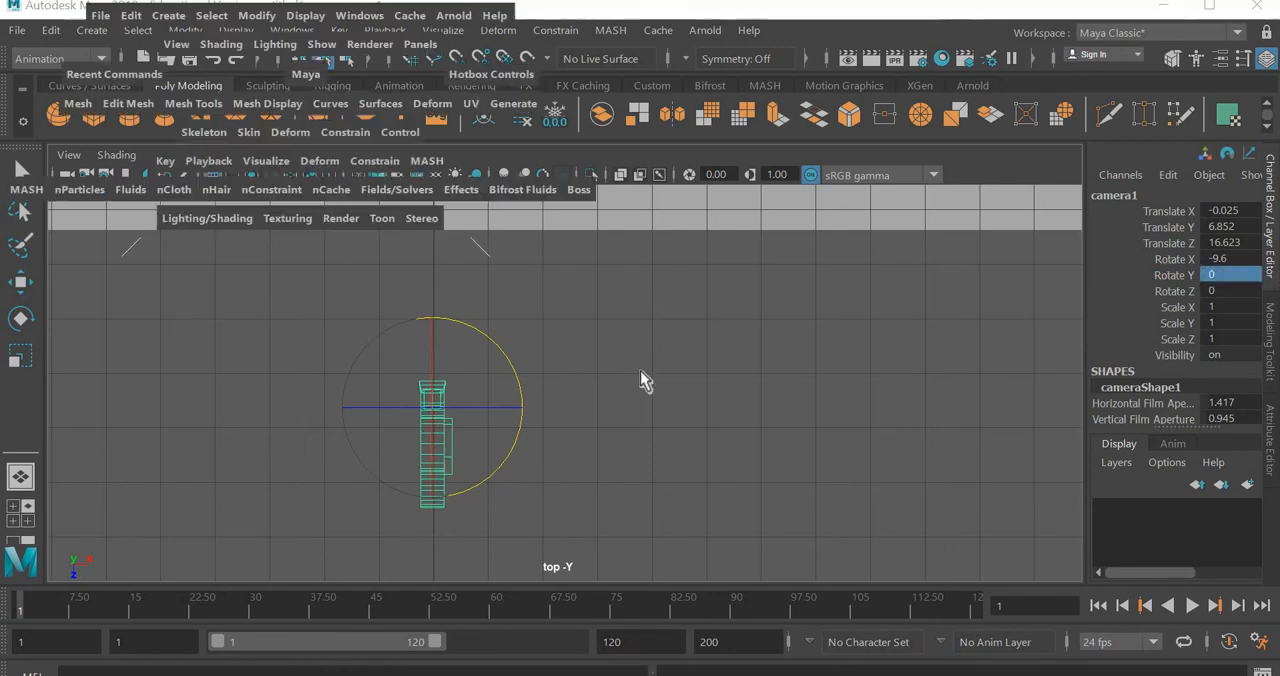
- Return to the camera1 view and play the animation to check the straightened framing
key("space")
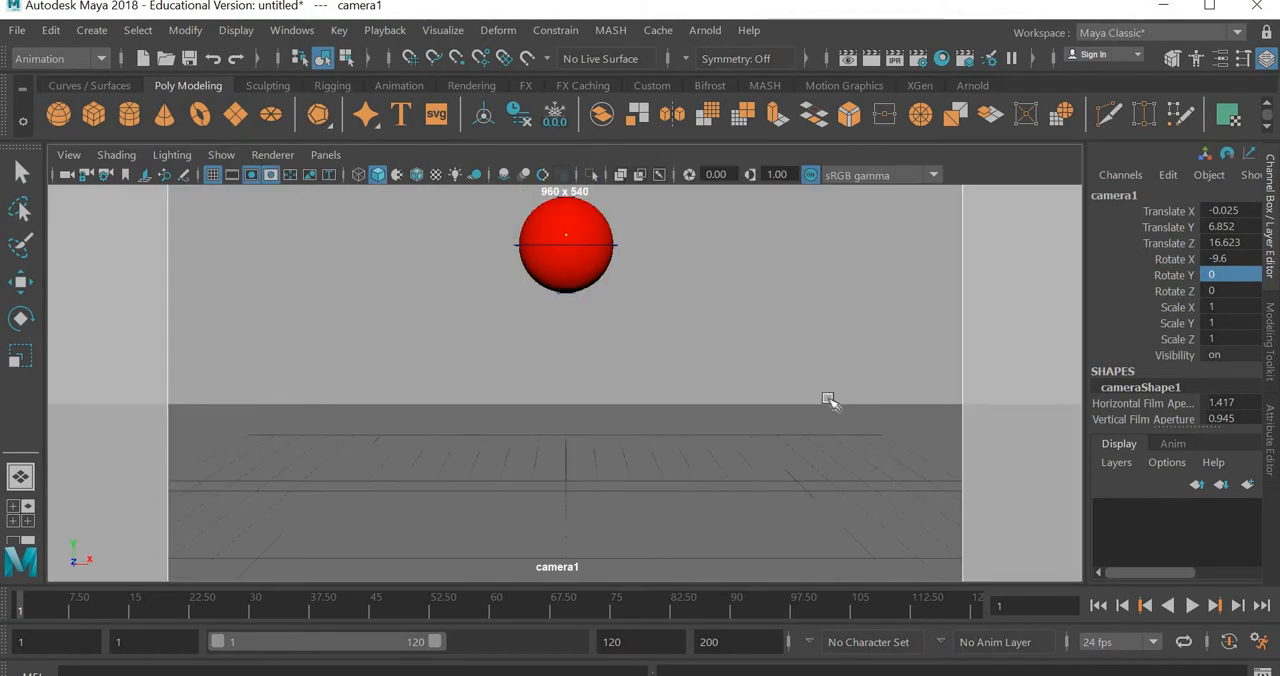
key("alt+v")
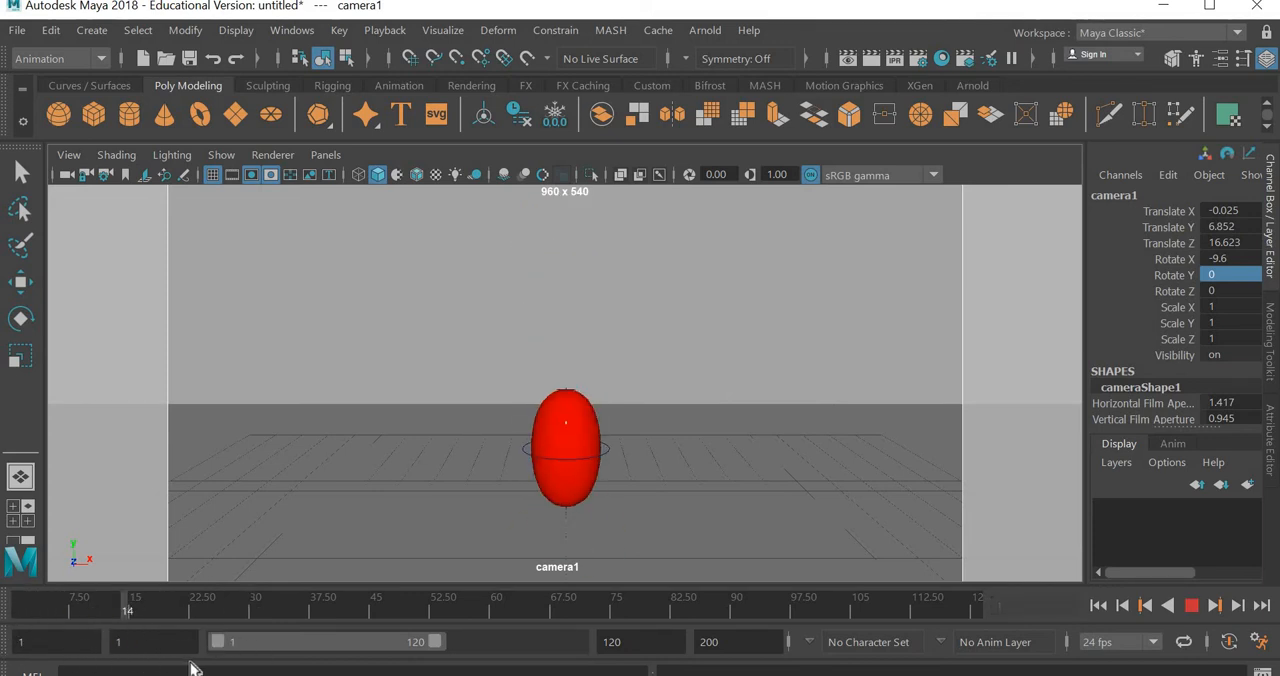
key("alt+v")
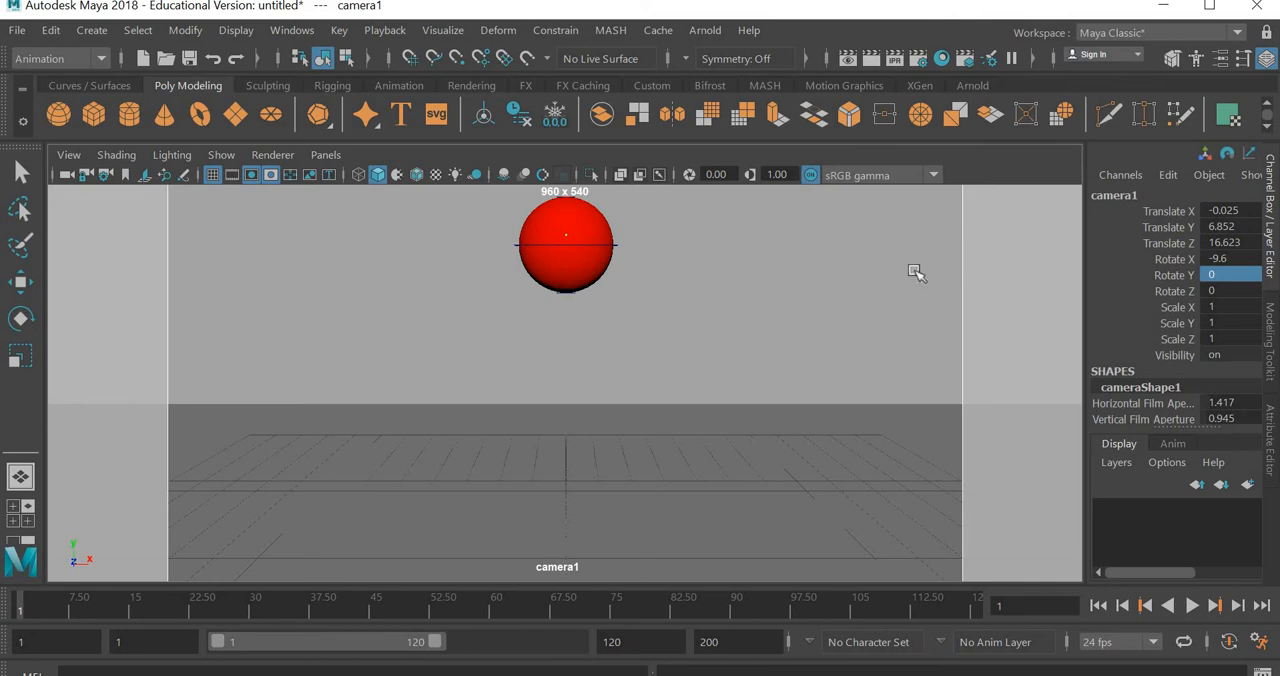
- Test-render the current frame and add an Arnold skydome light to the scene
left_click(871, 60)
left_click(970, 87)
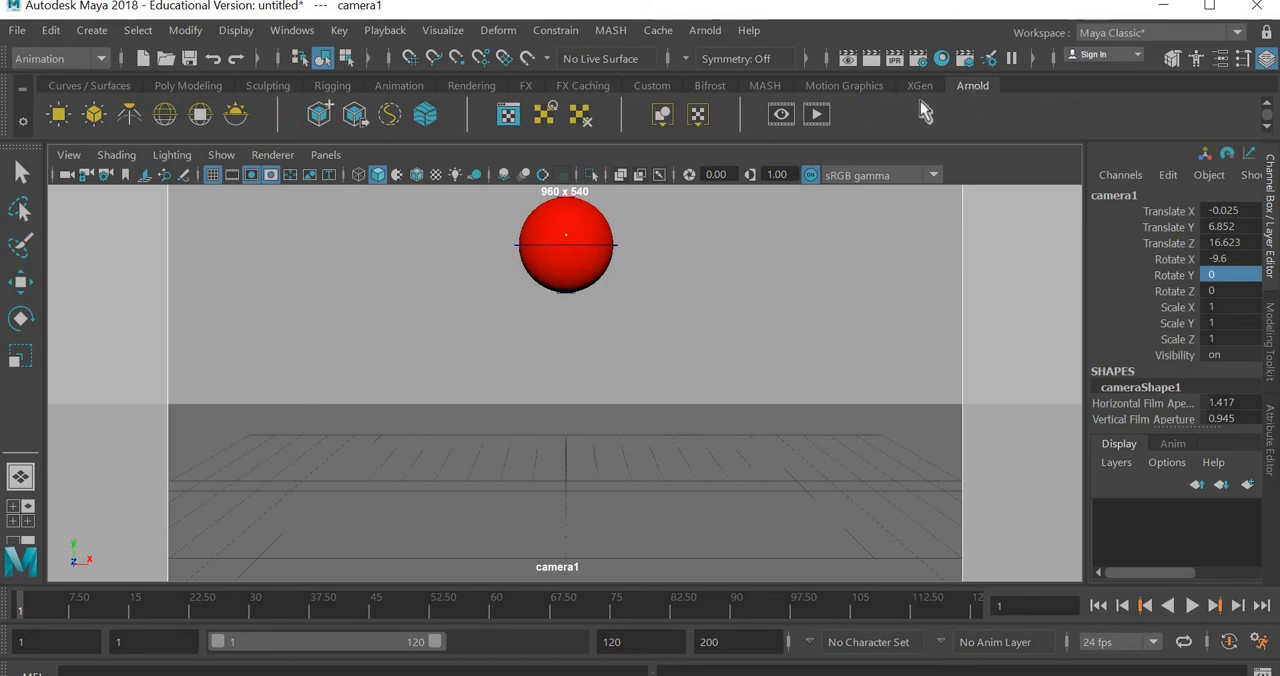
left_click(165, 116)
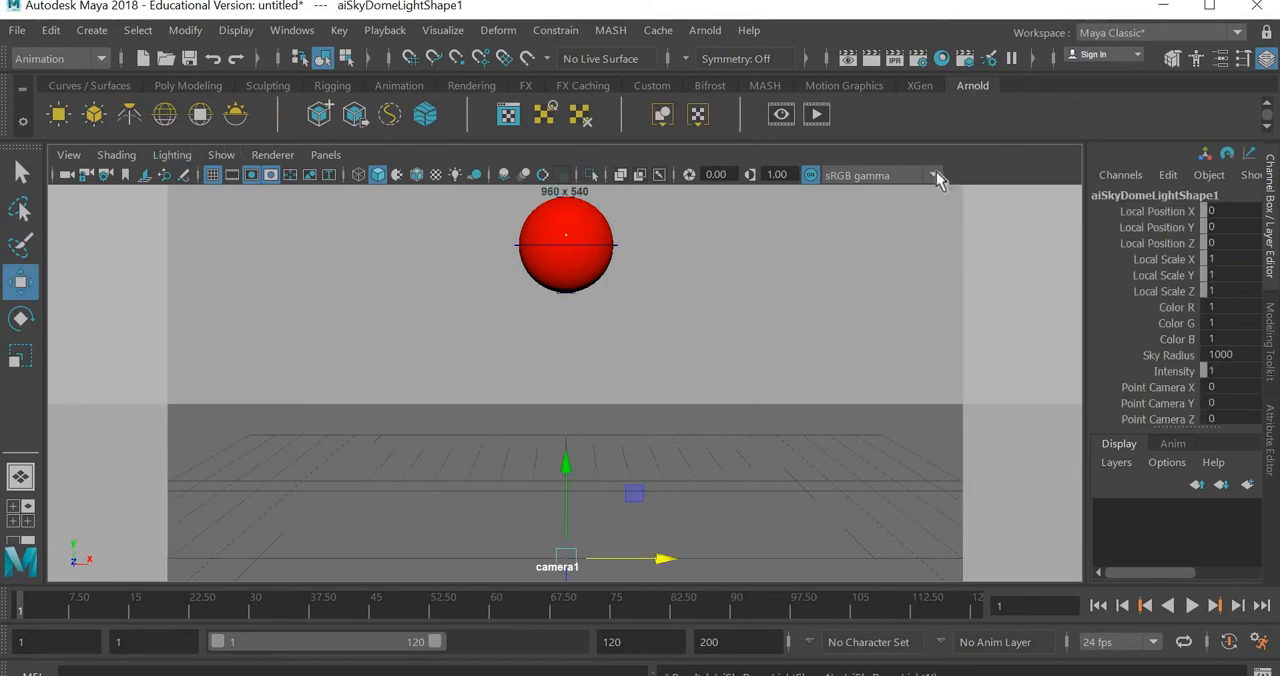
- Render frame 1 with the skydome light and inspect the ball and backdrop up close
left_click(872, 59)
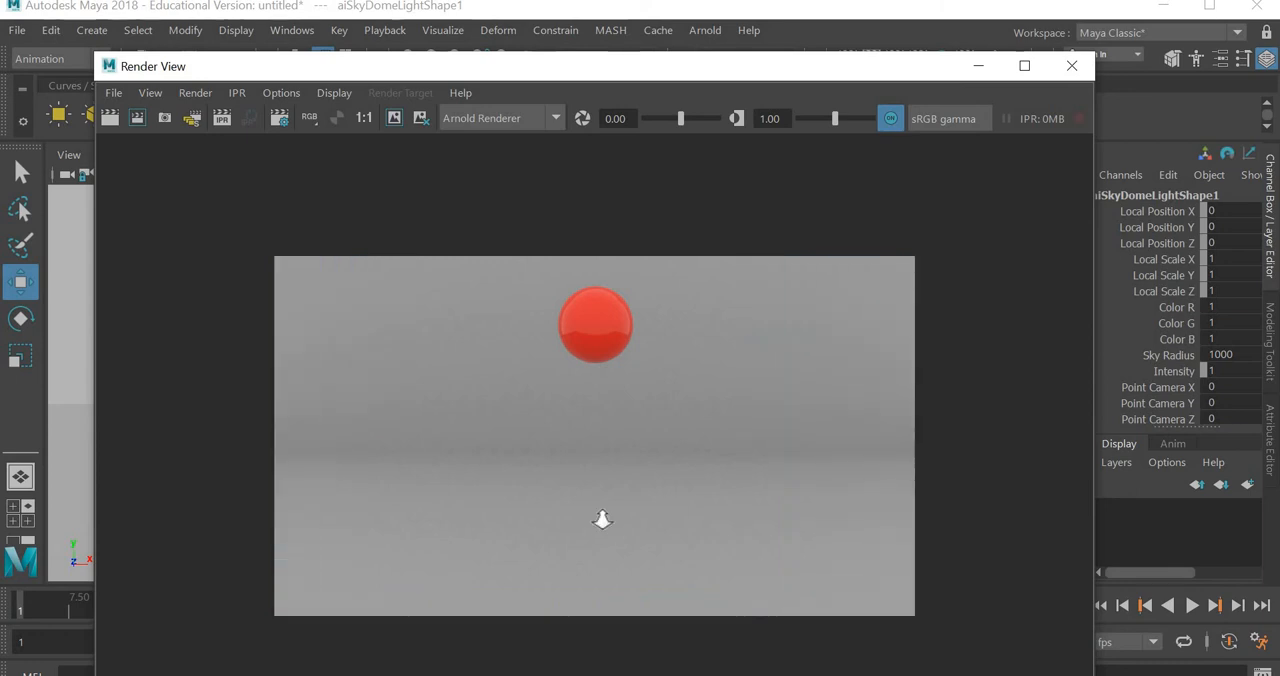
scroll(602, 519, "up", 3)
scroll(610, 445, "up", 1)
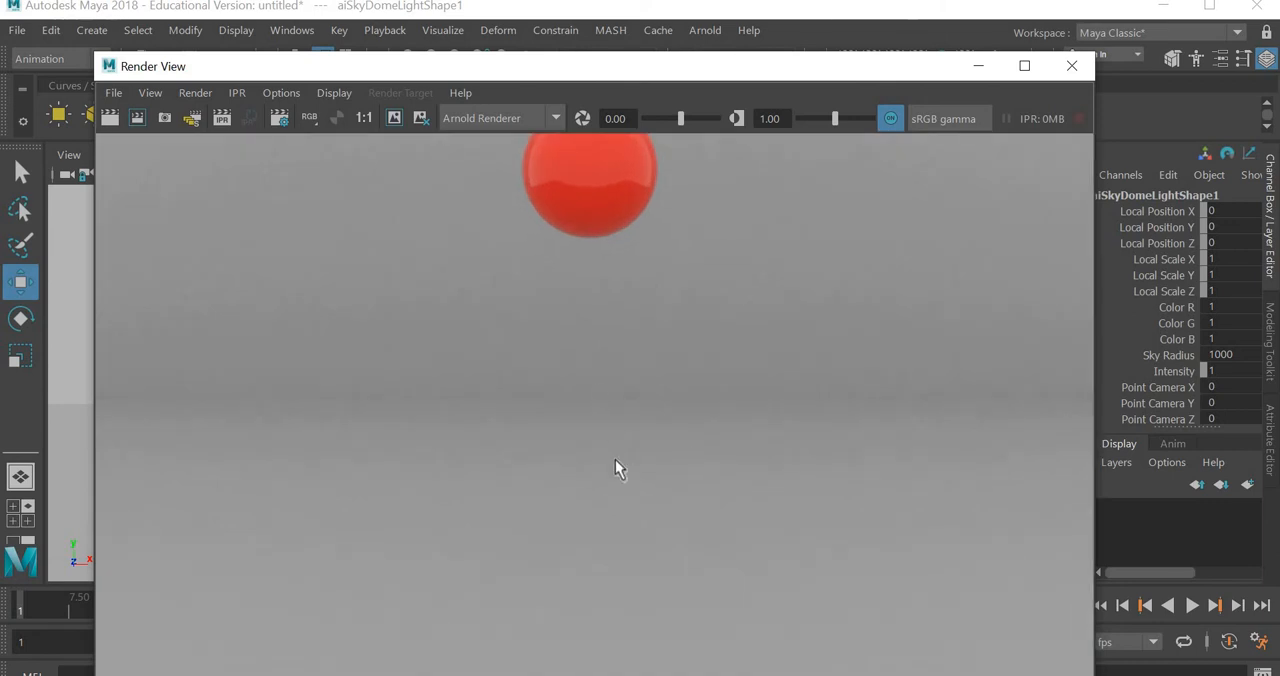
scroll(615, 459, "down", 3)
scroll(626, 471, "up", 1)
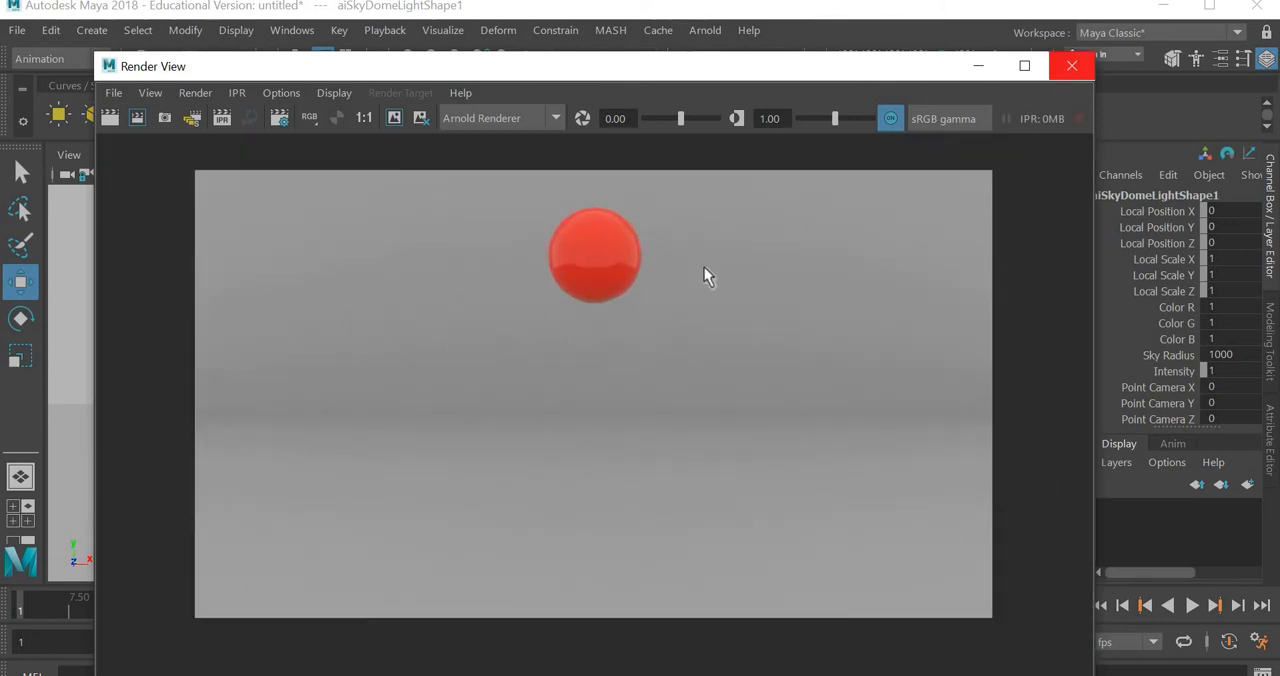
left_click(1088, 70)
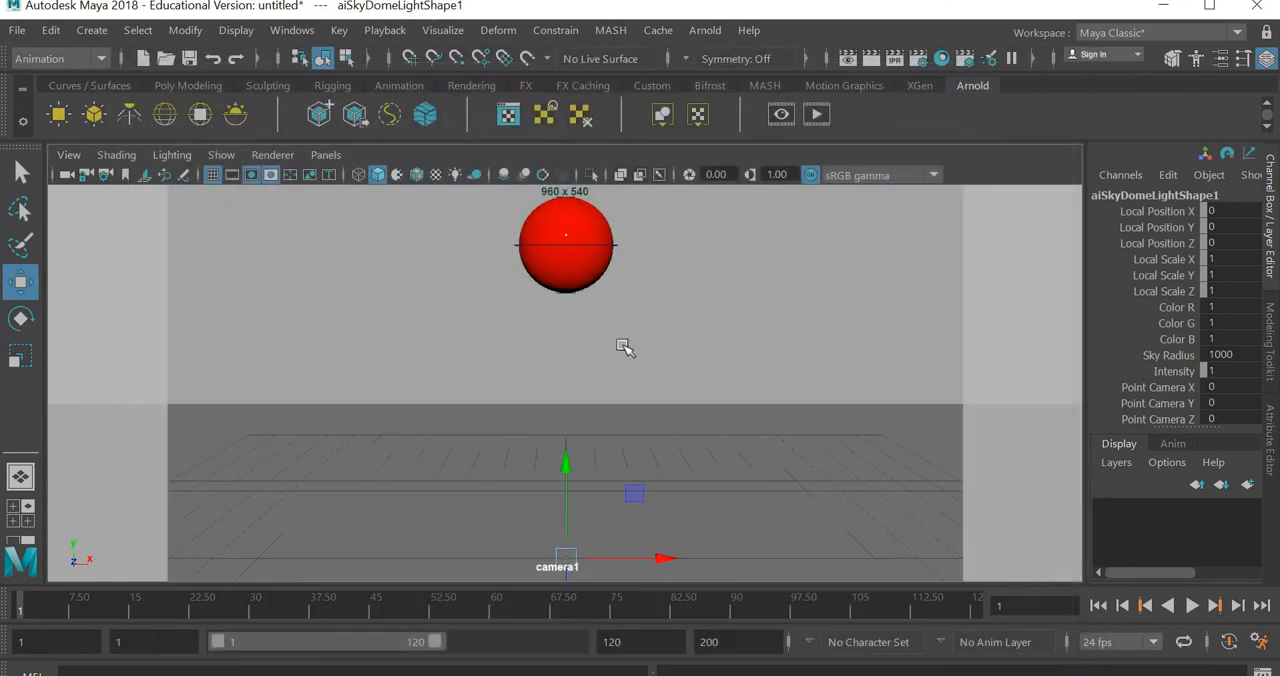
- Go to frame 13 and render the squashed ball to check its look on the floor
left_click_drag(74, 617, 112, 619)
left_click(872, 60)
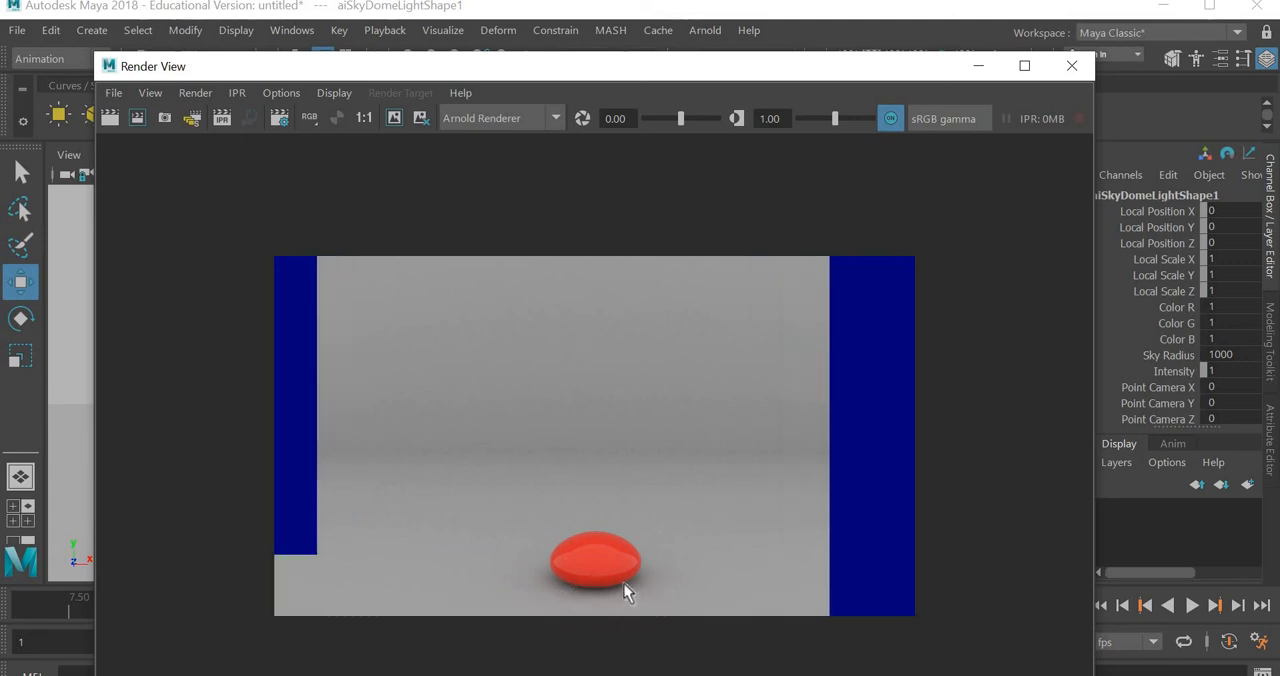
left_click(1072, 66)
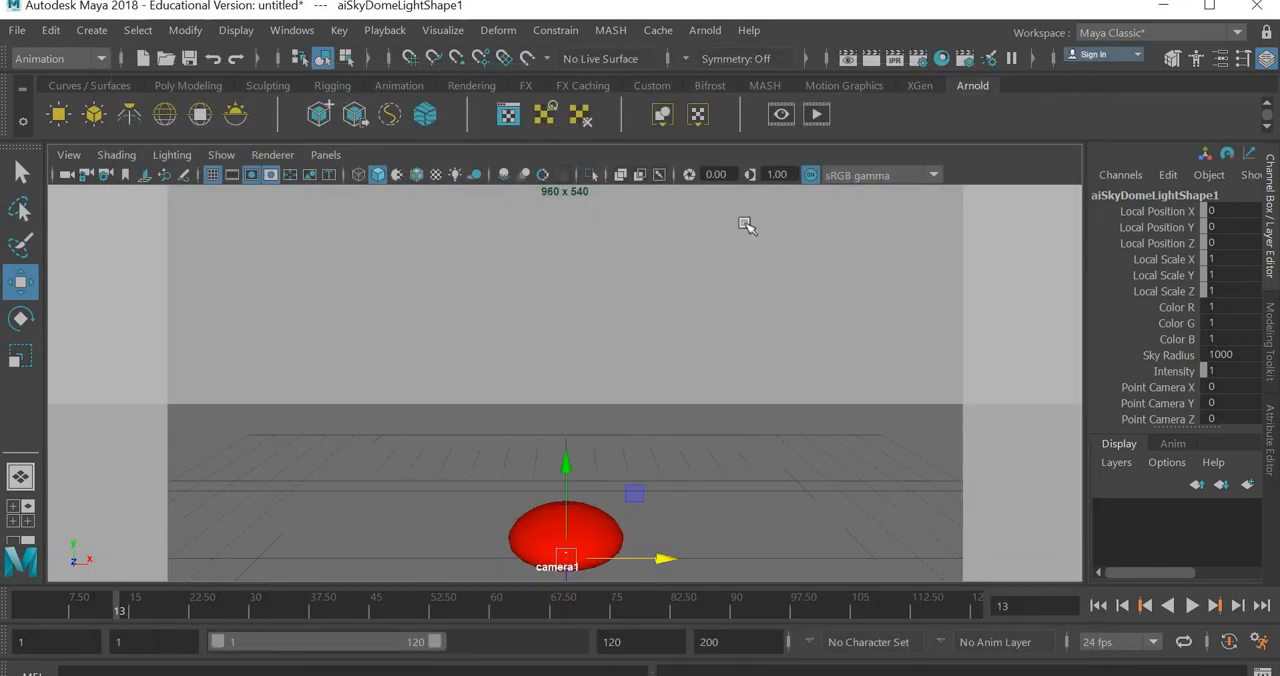
- Turn on motion blur in the viewport and render the stretched ball at frame 9 for comparison
left_click(524, 173)
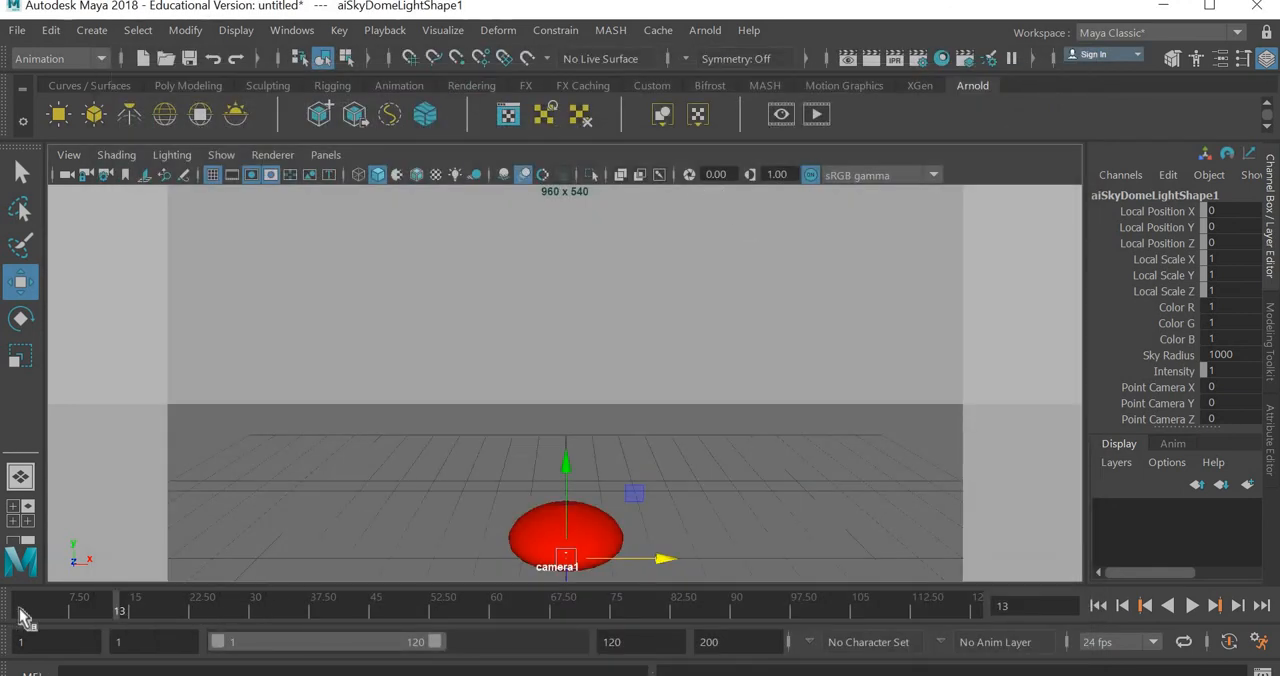
mouse_move(65, 603)
left_mouse_down()
mouse_move(116, 617)
mouse_move(85, 606)
left_mouse_up()
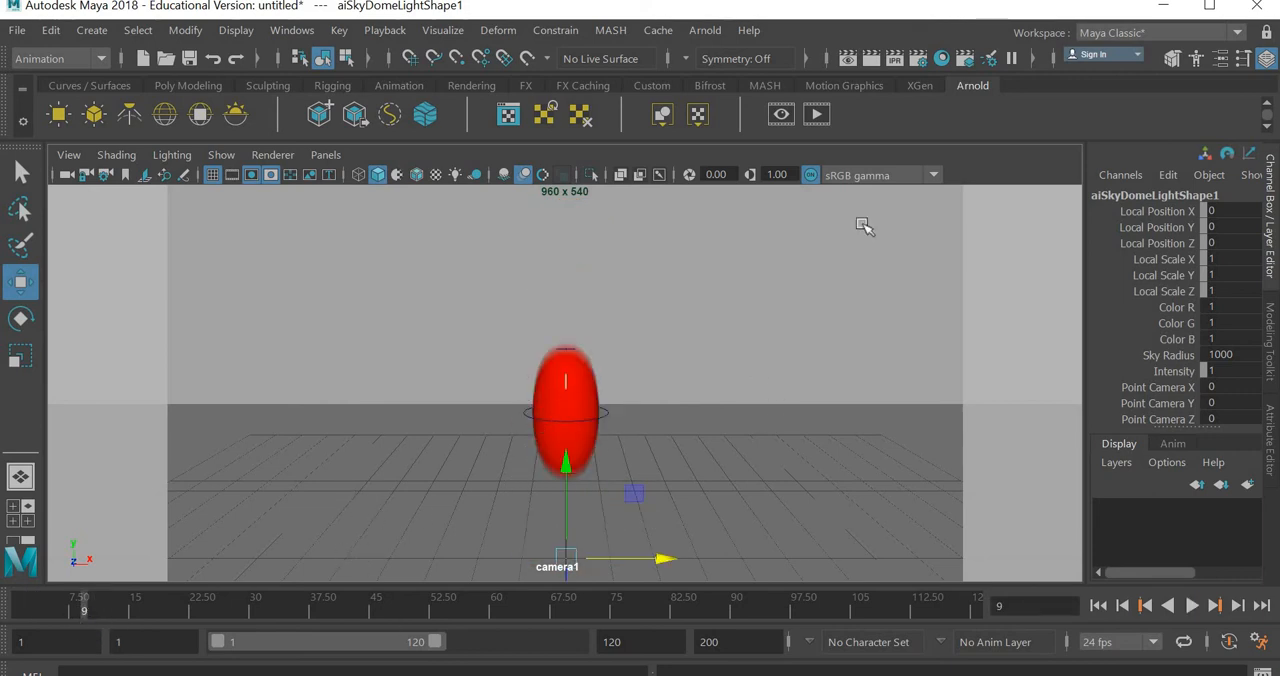
left_click(877, 59)
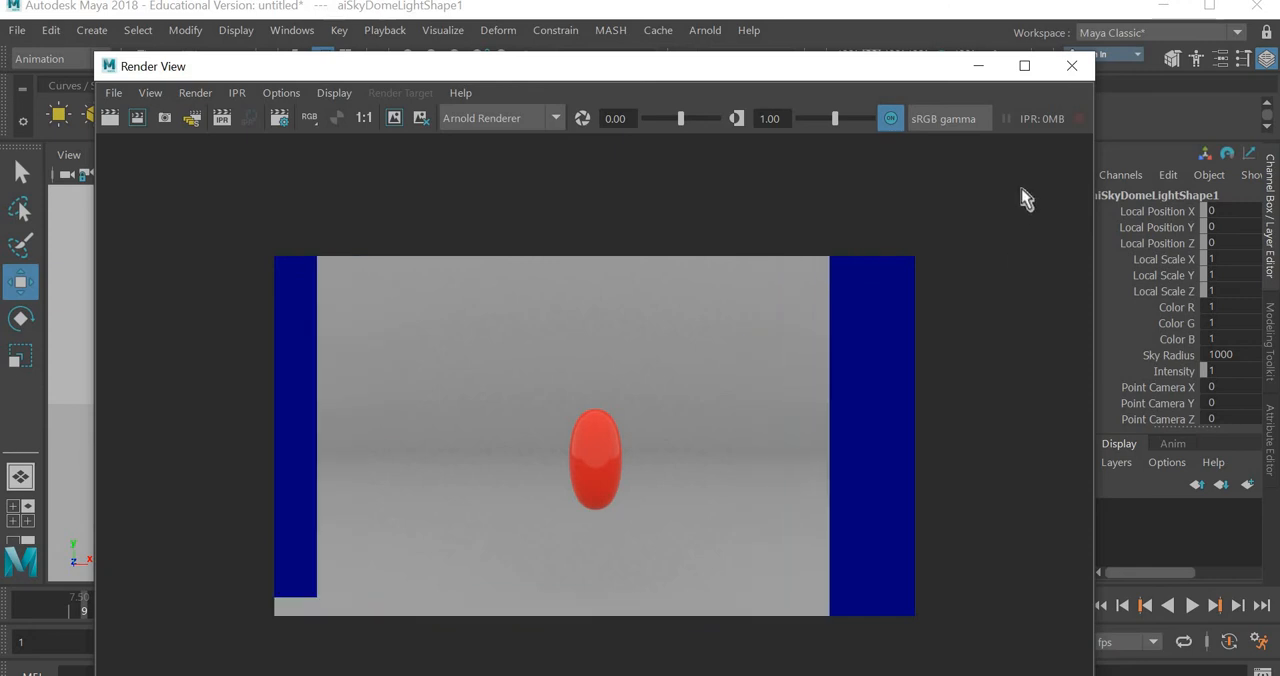
left_click(1071, 65)
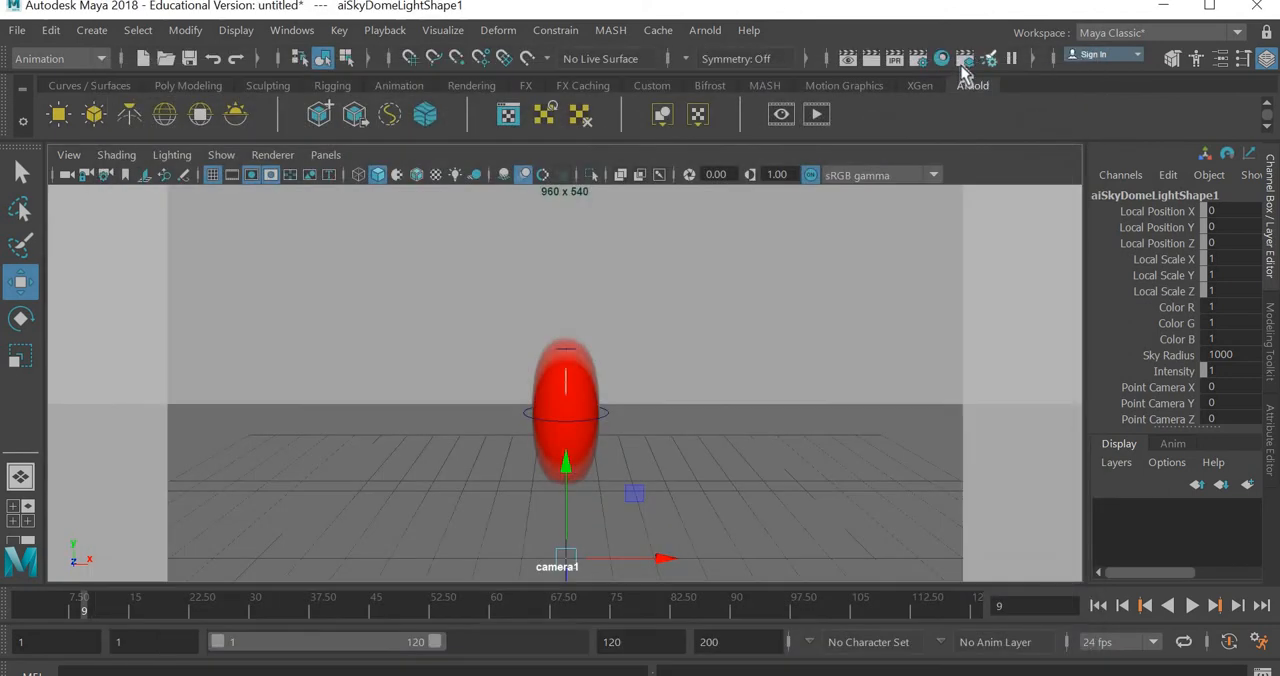
- Enable motion blur in the Arnold render settings and render frame 9 to check the blur
left_click(964, 62)
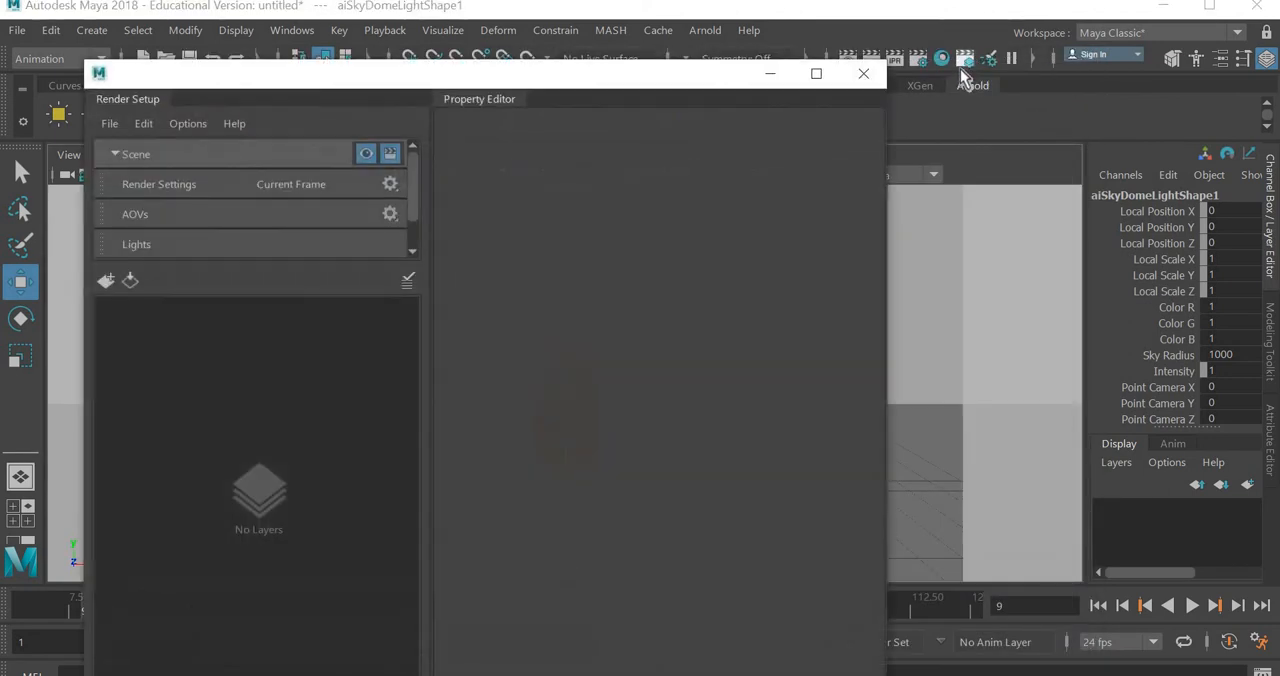
left_click(829, 68)
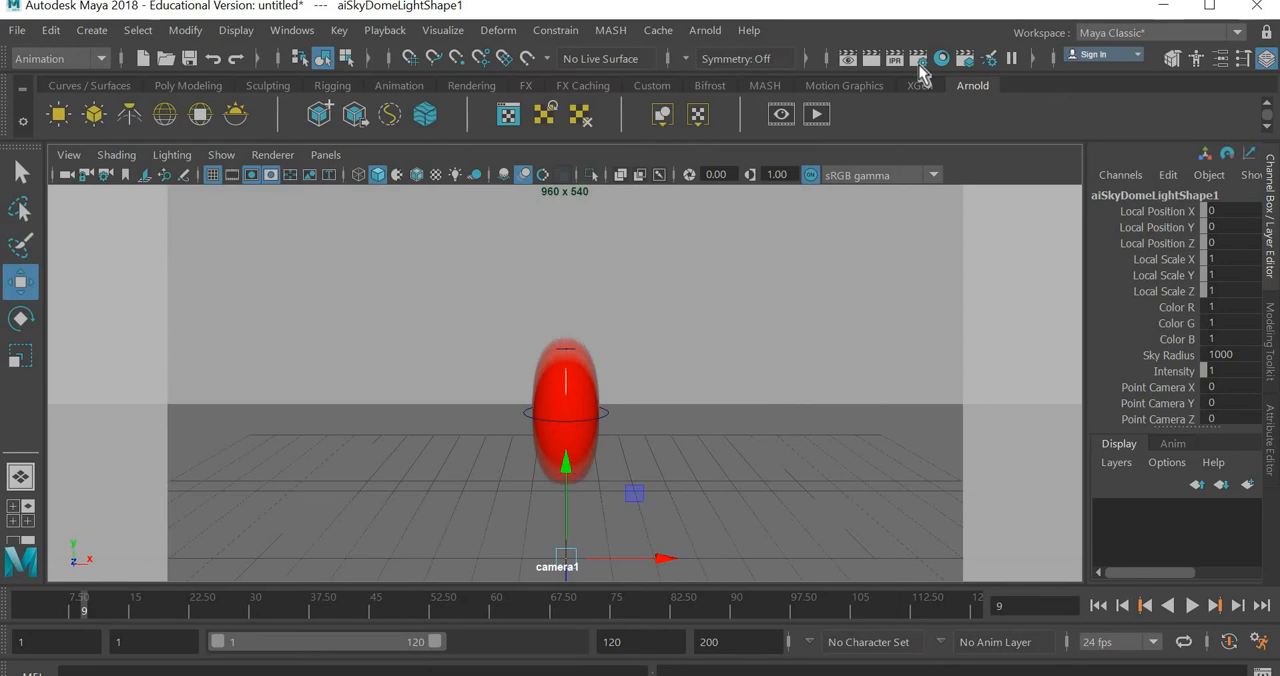
left_click(918, 60)
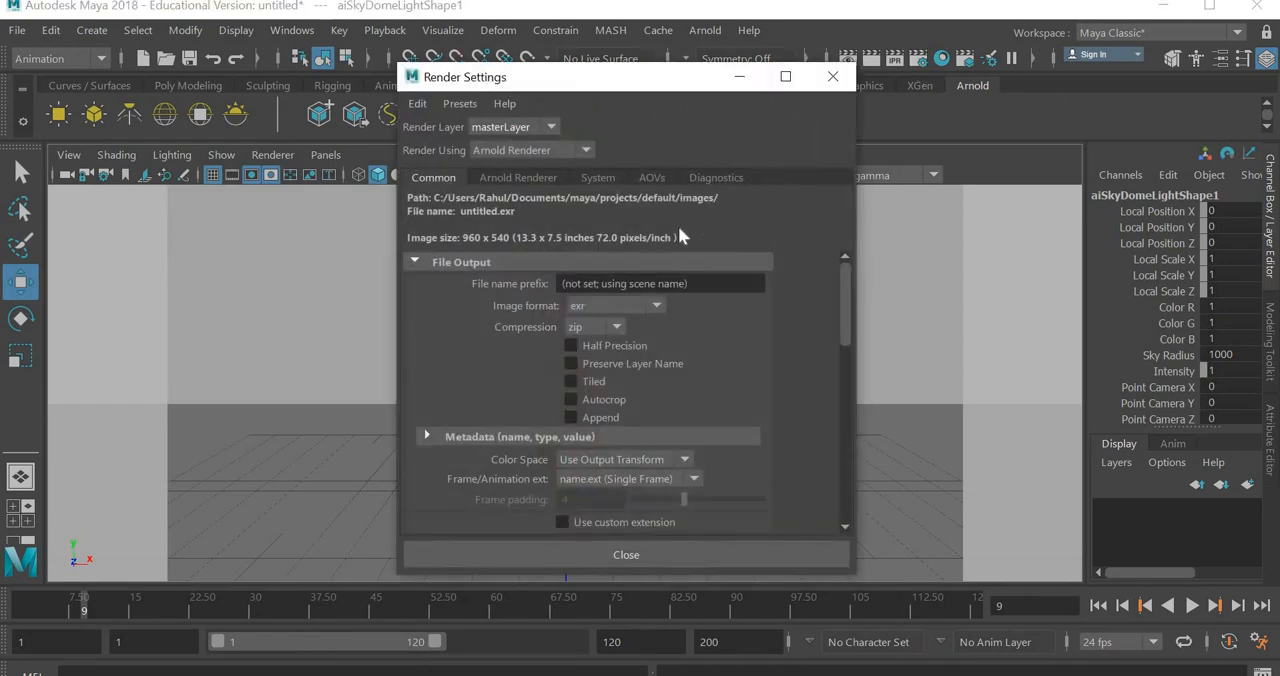
left_click(509, 178)
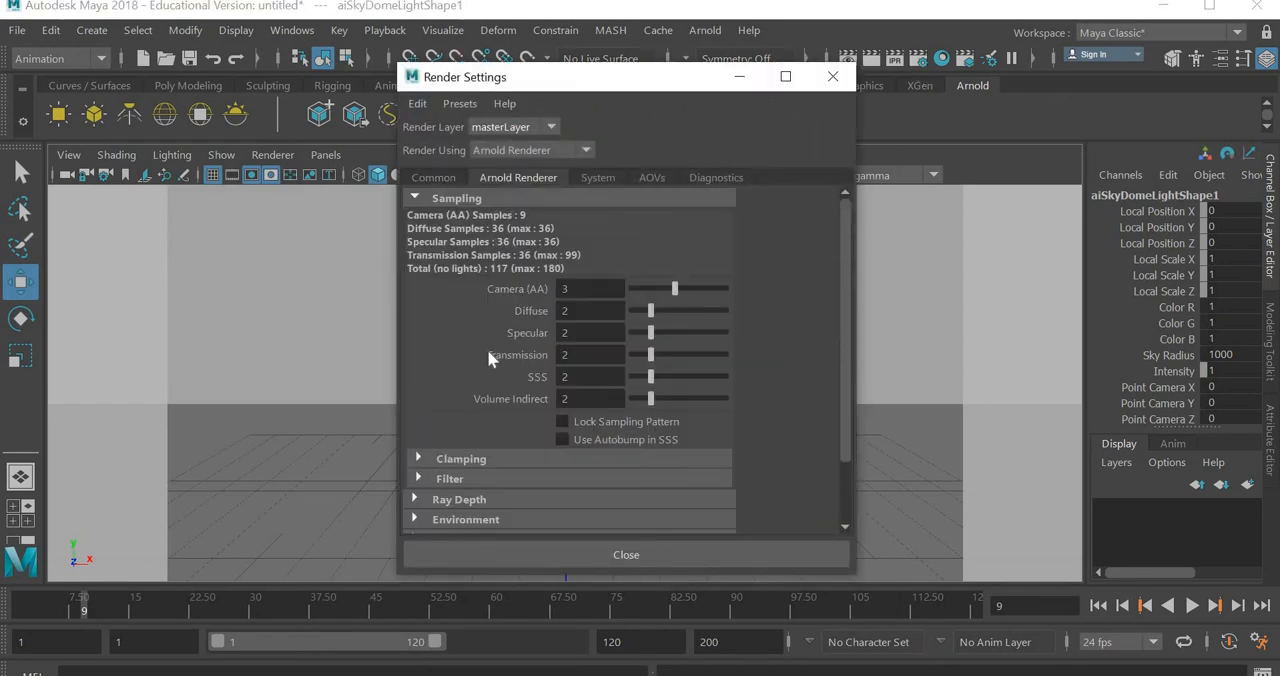
scroll(489, 412, "down", 3)
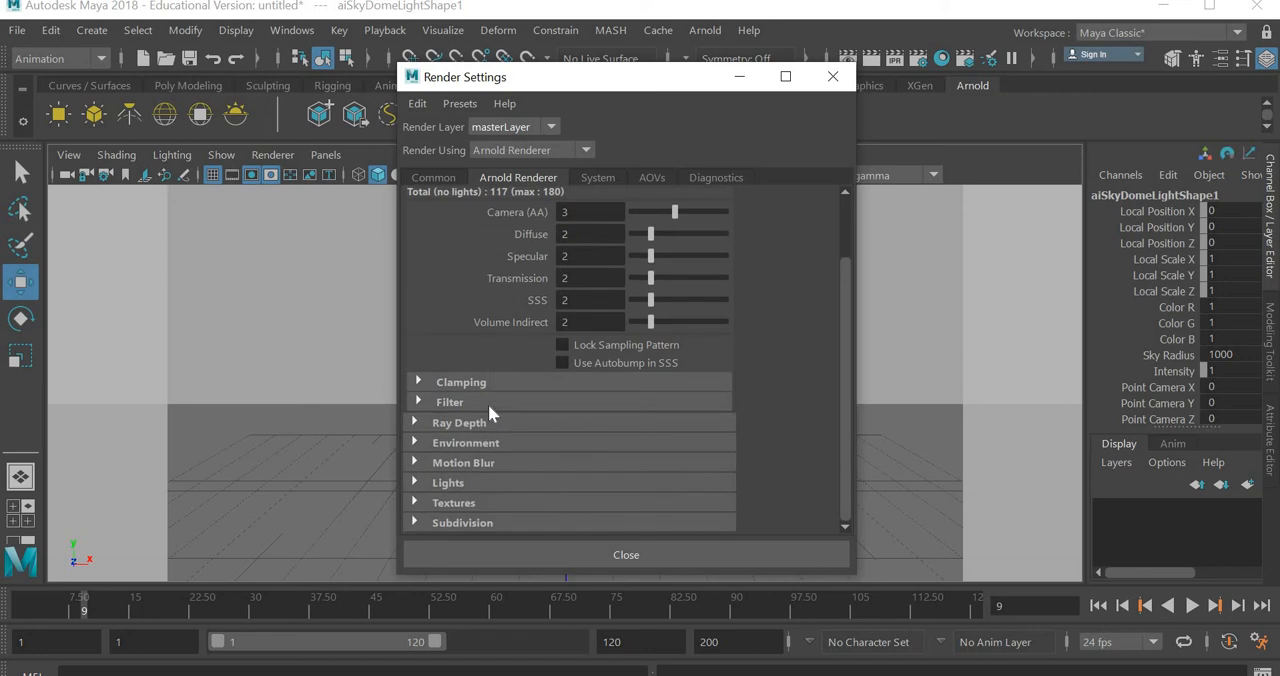
left_click(455, 463)
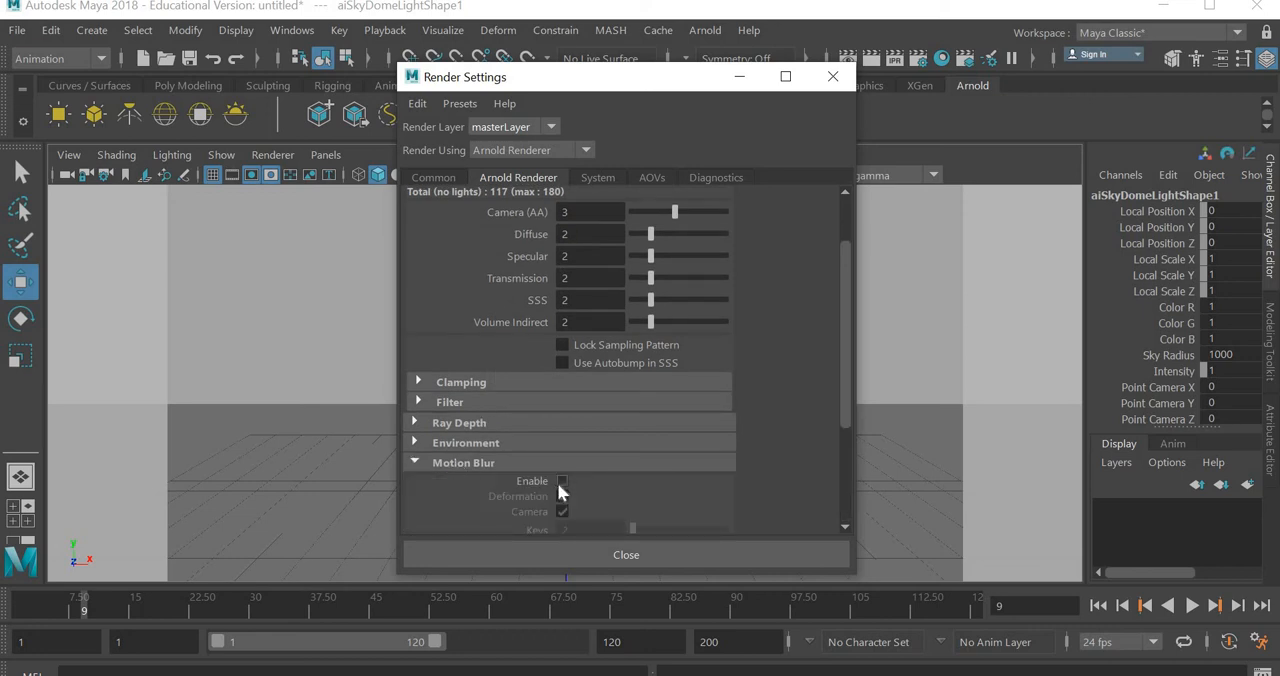
left_click(560, 482)
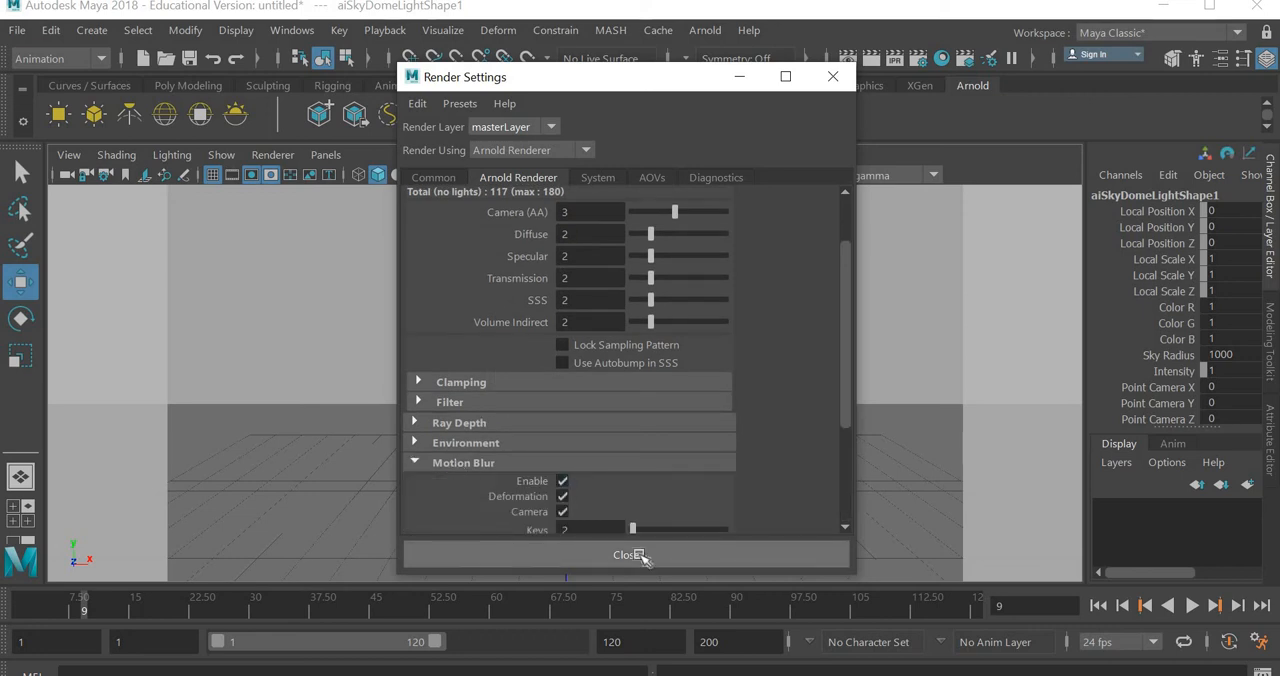
left_click(630, 555)
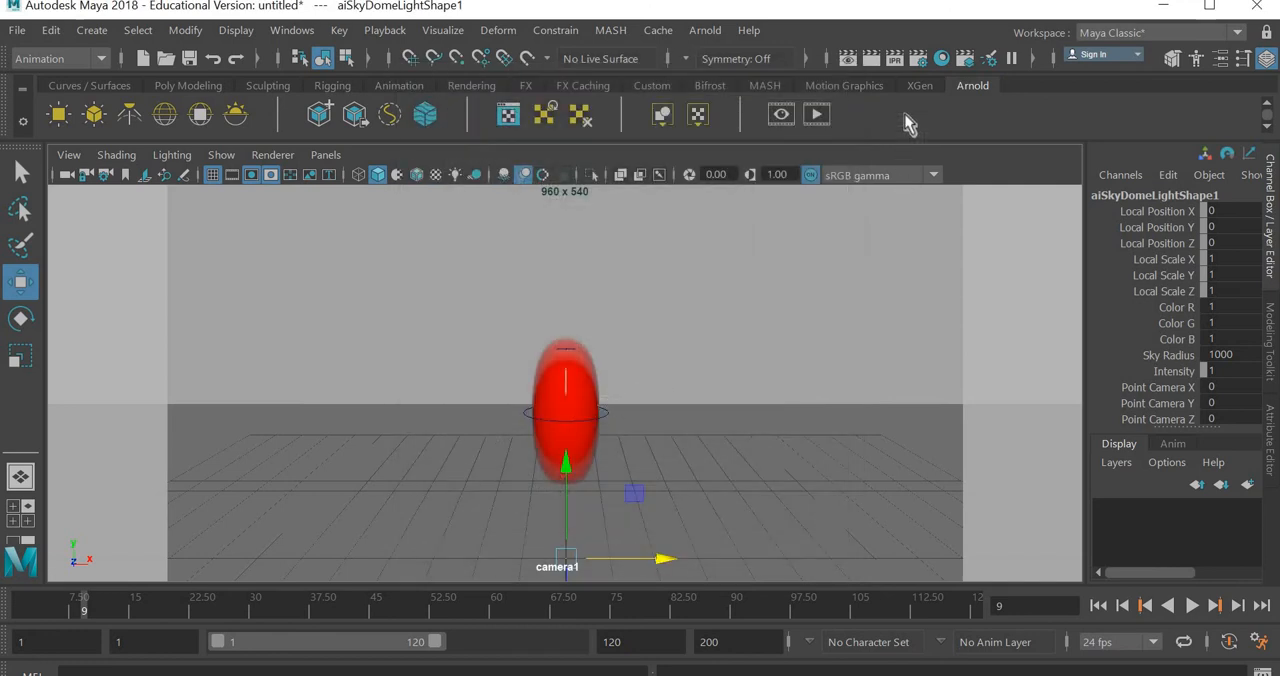
left_click(870, 60)
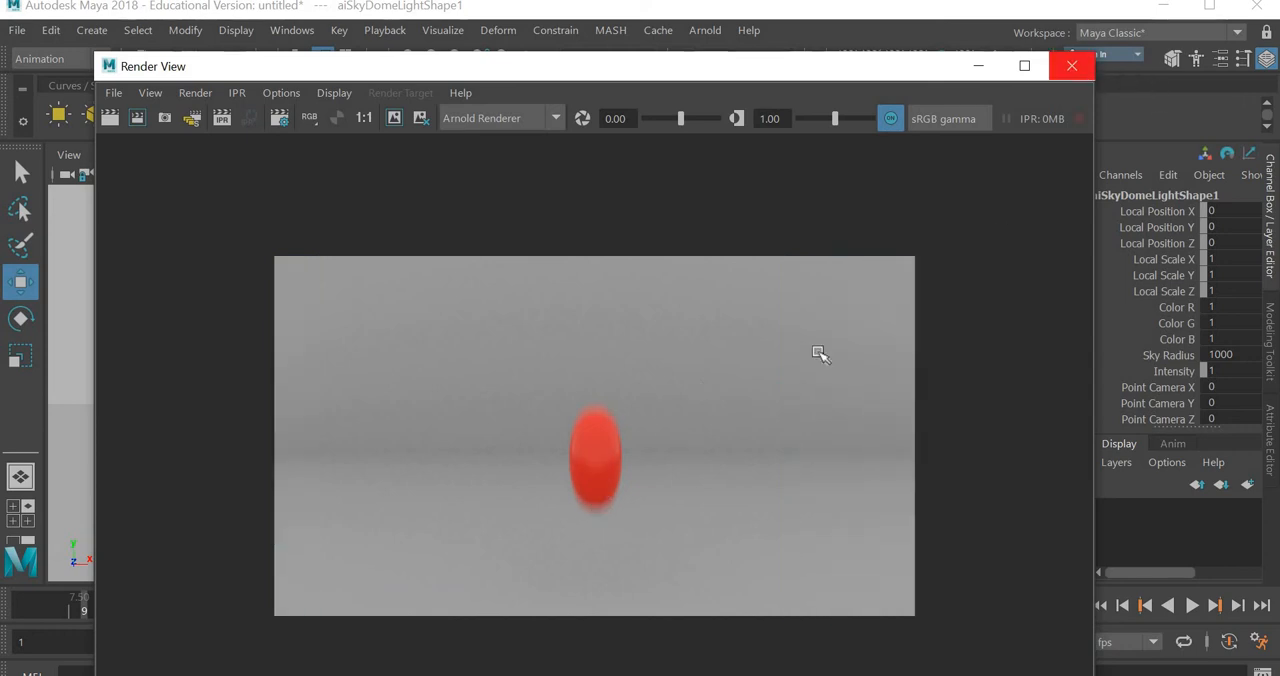
left_click(1071, 66)
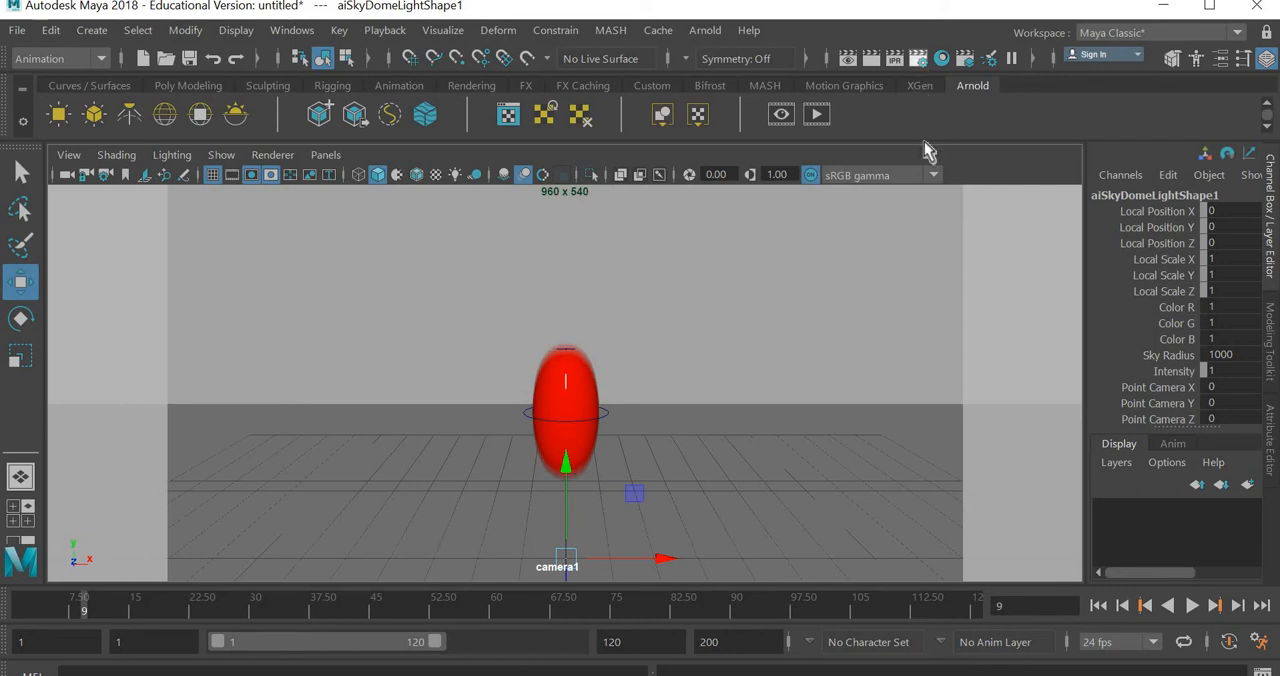
- Start a new project named ballbounce for the render output by changing the project image directory
left_click(918, 58)
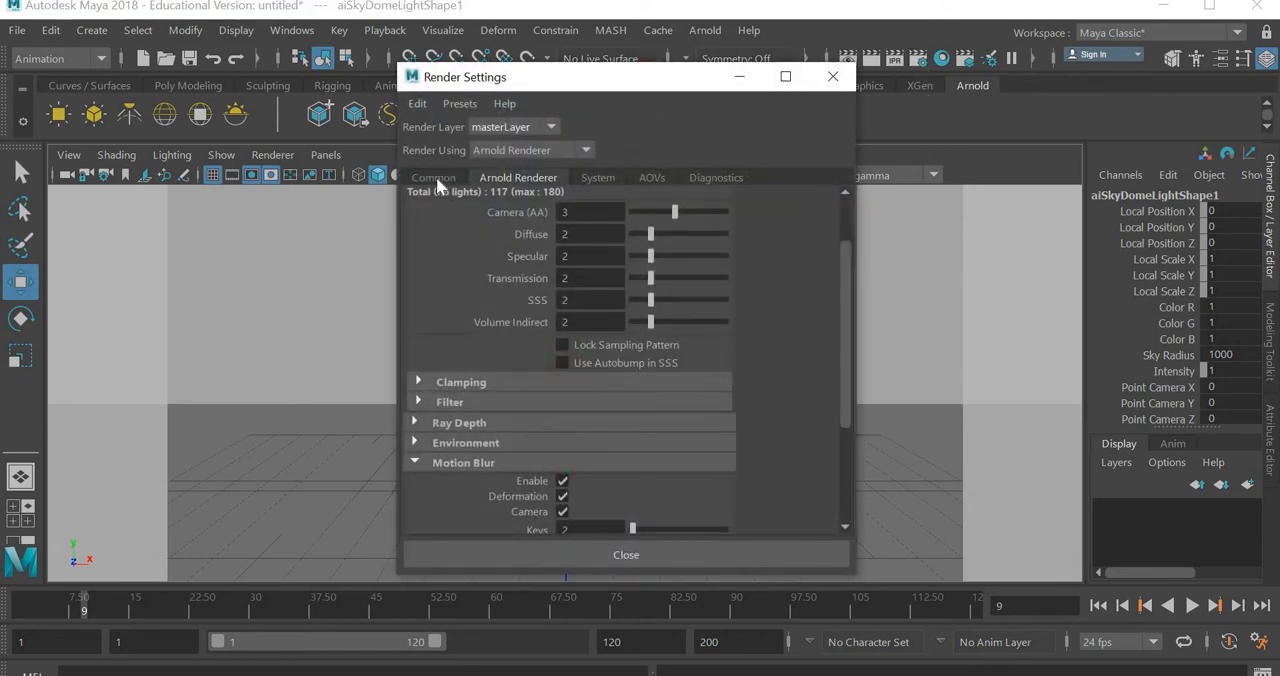
left_click(436, 177)
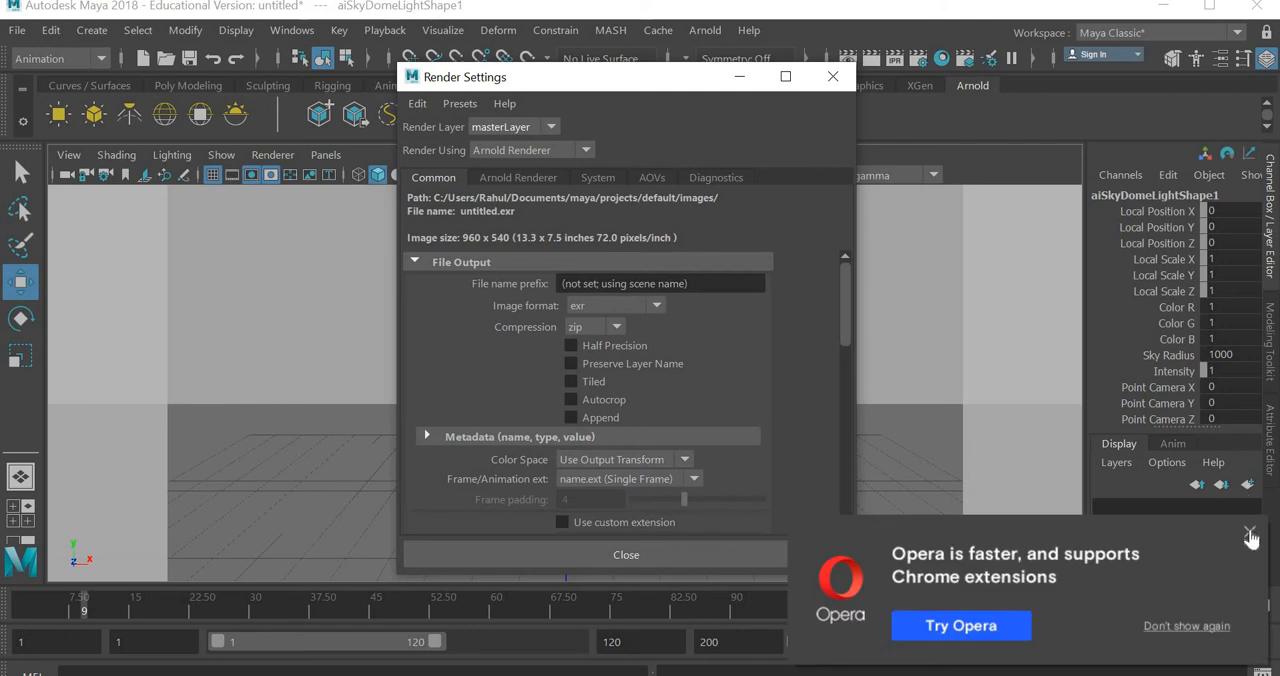
left_click(417, 103)
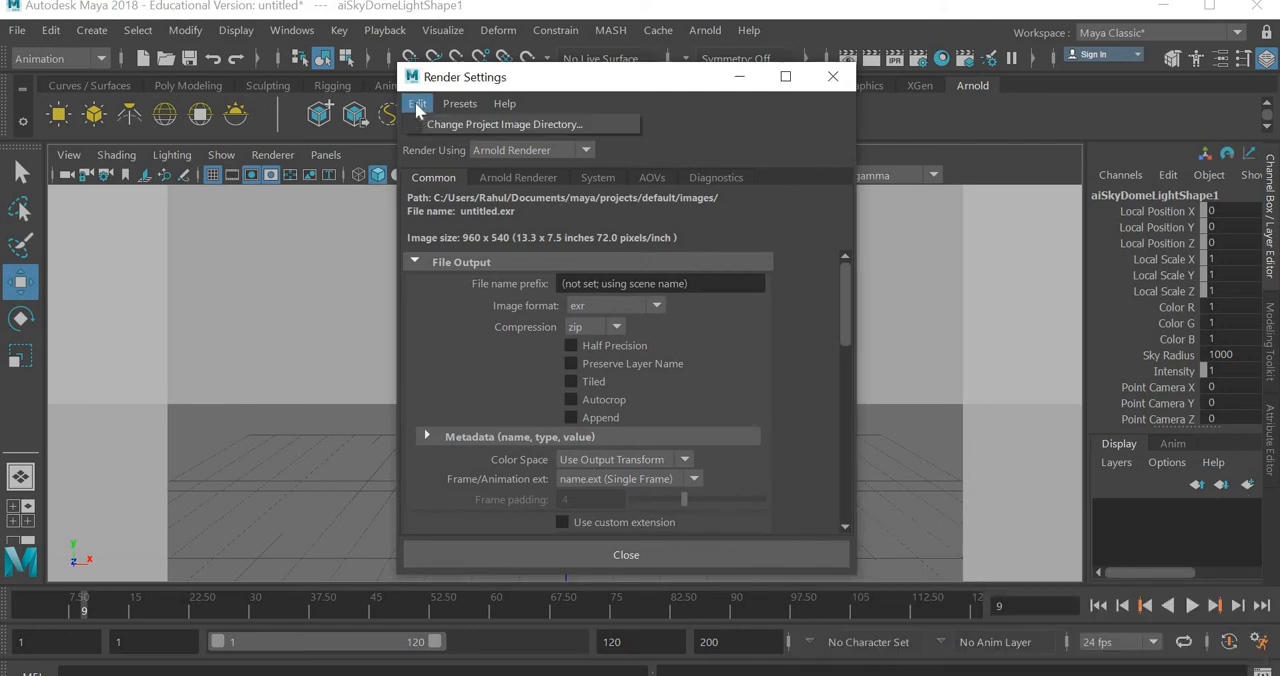
left_click(484, 125)
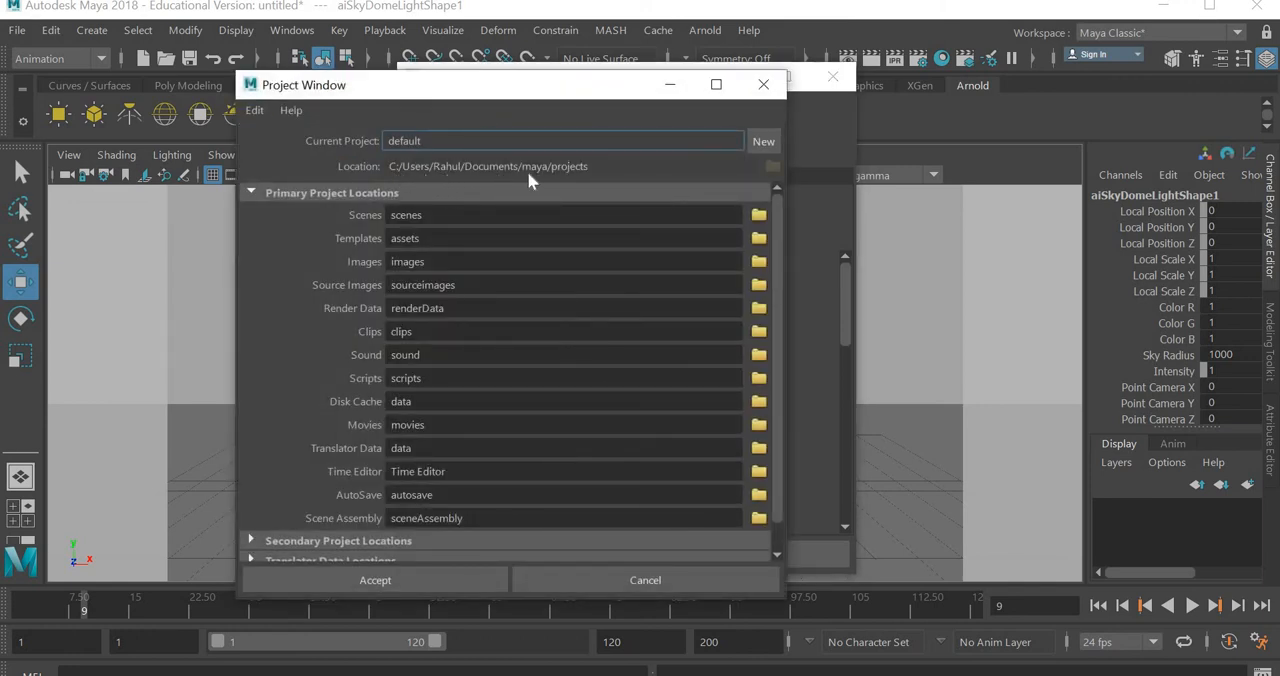
left_click(763, 141)
double_click(381, 146)
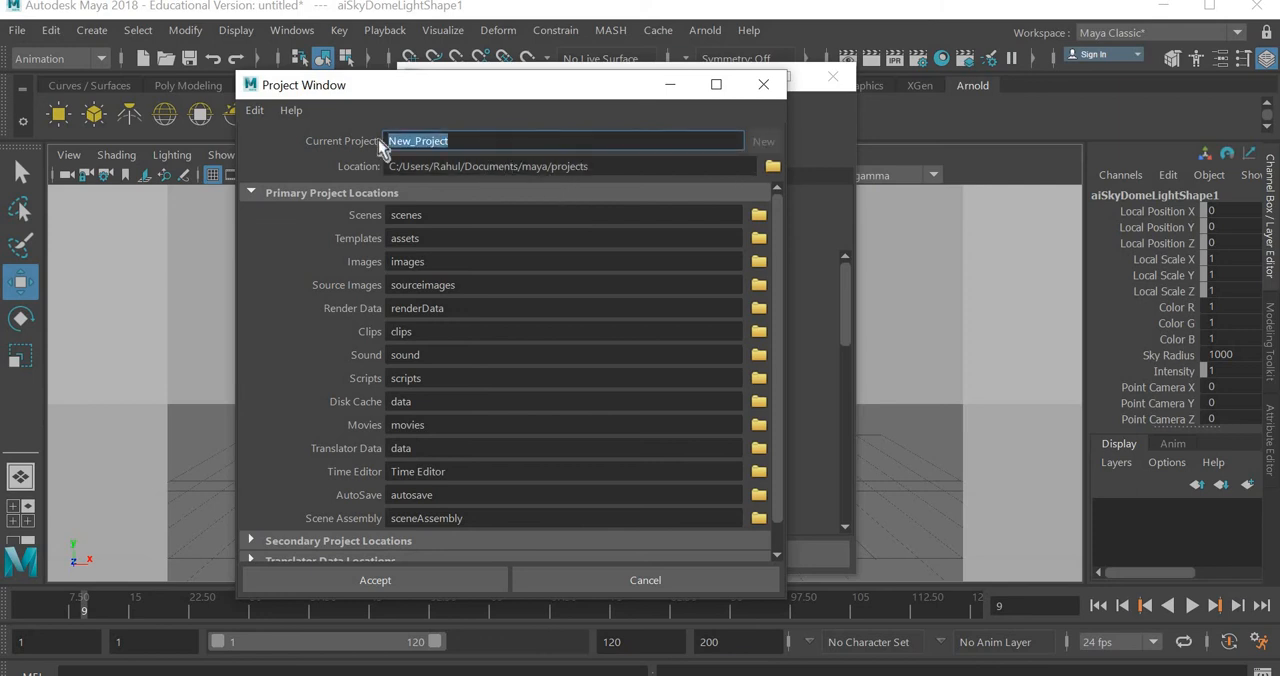
type("ballbo")
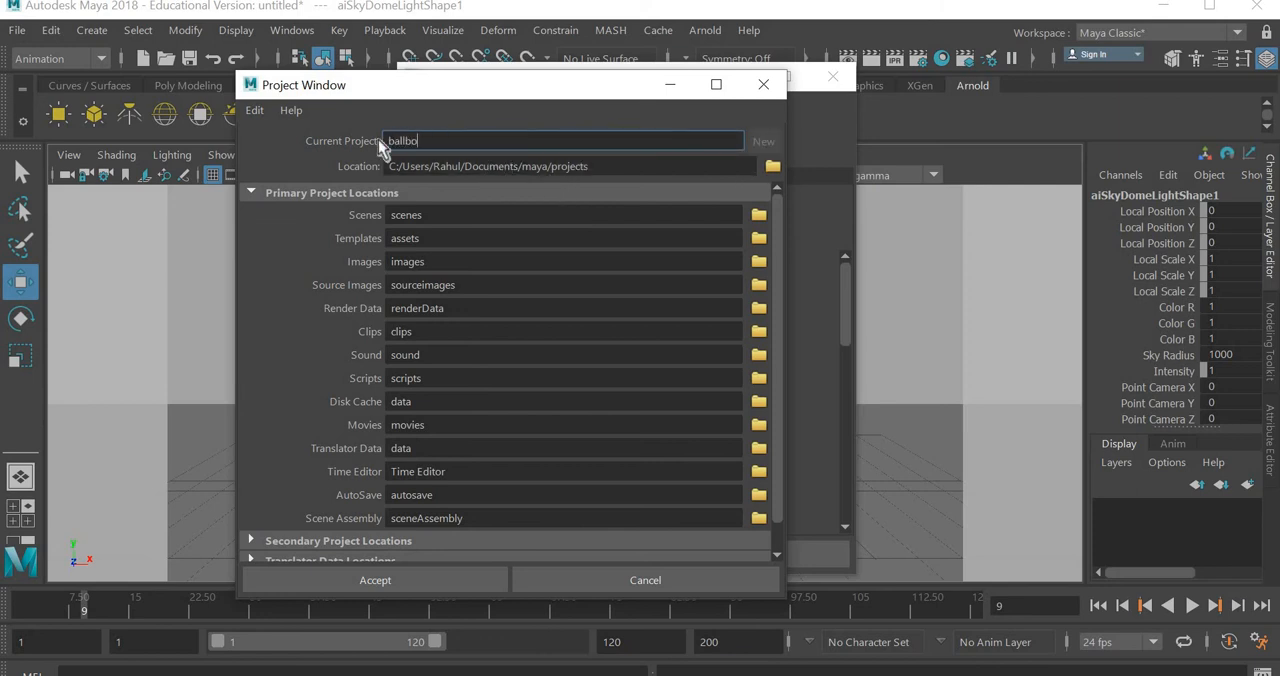
type("unce")
- Set the new project's location to the youtube/maya/animation folder inside the personal folder on the Desktop
left_click(773, 167)
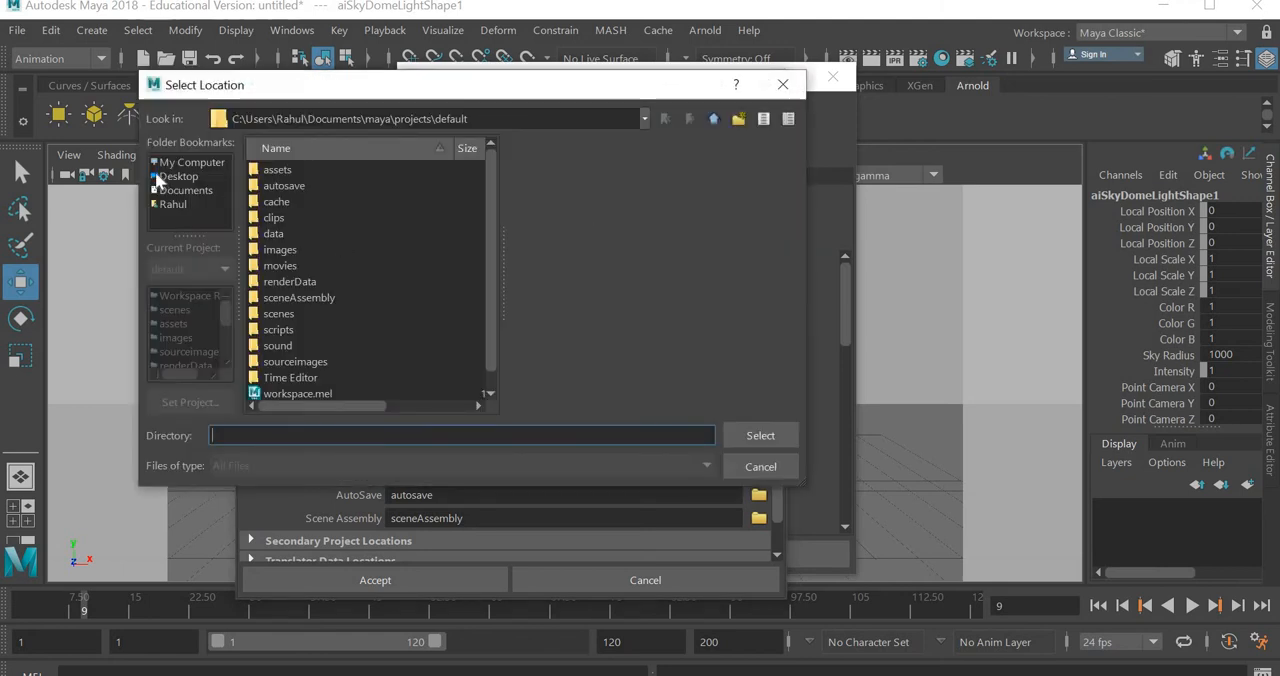
left_click(178, 176)
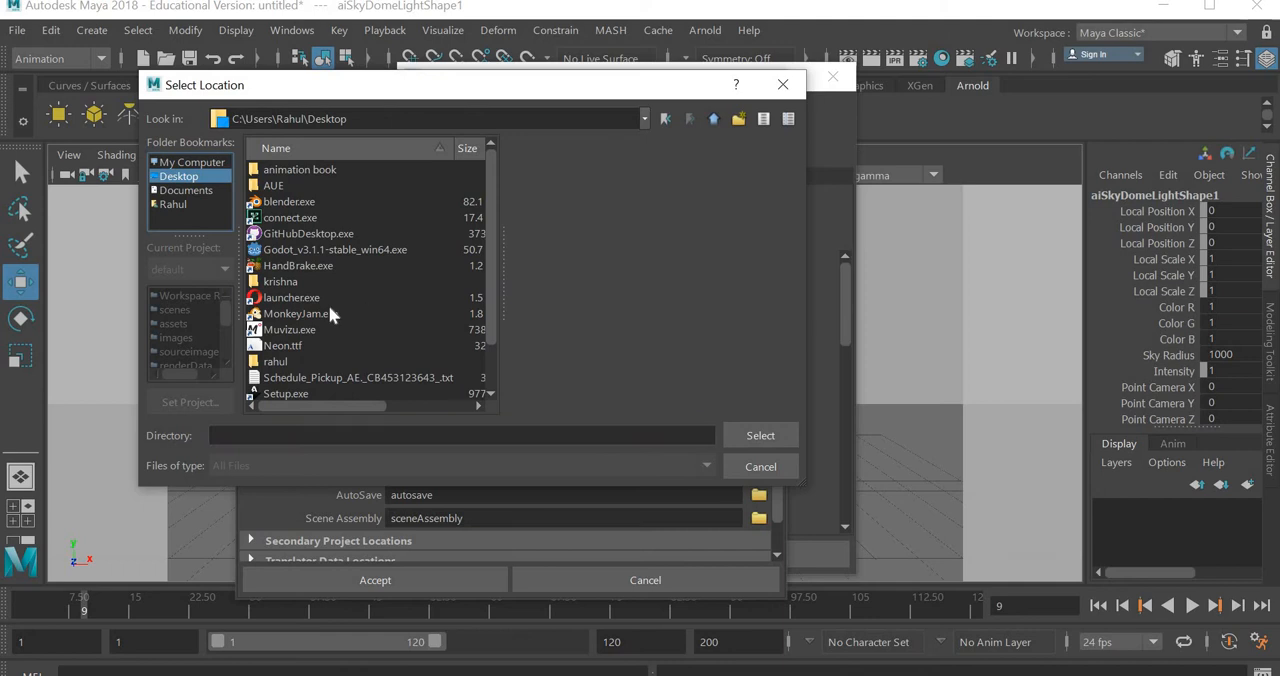
left_click(283, 364)
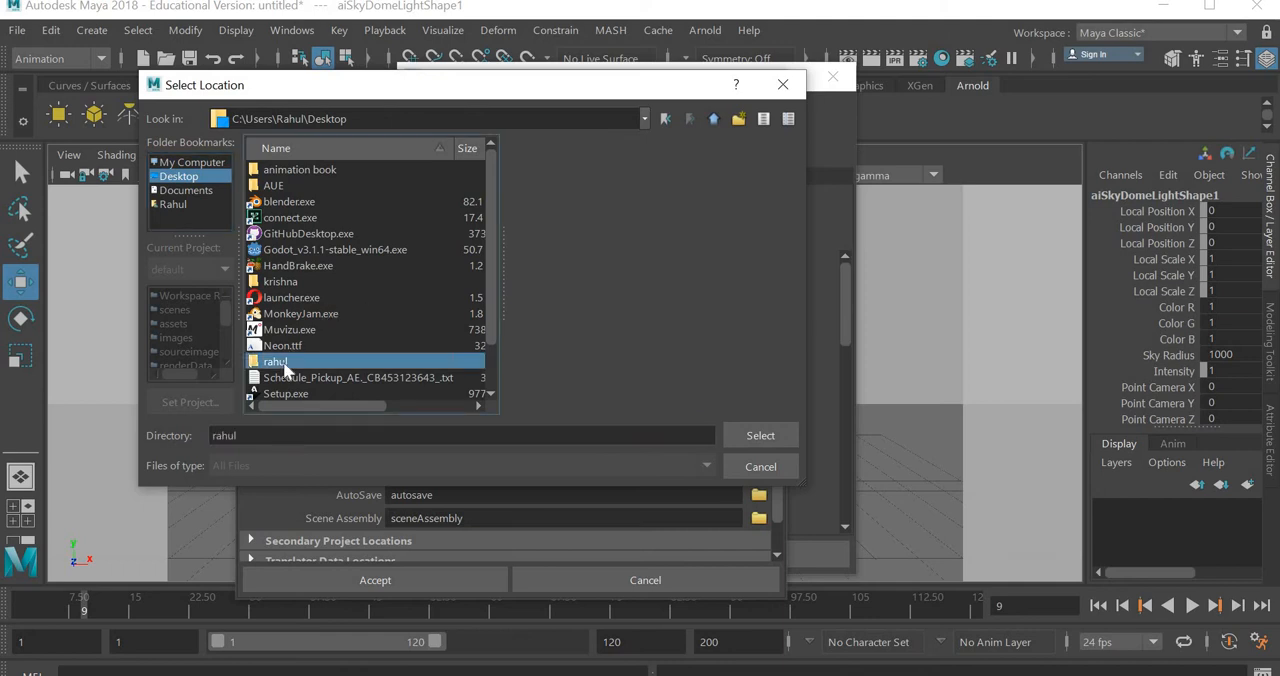
double_click(285, 365)
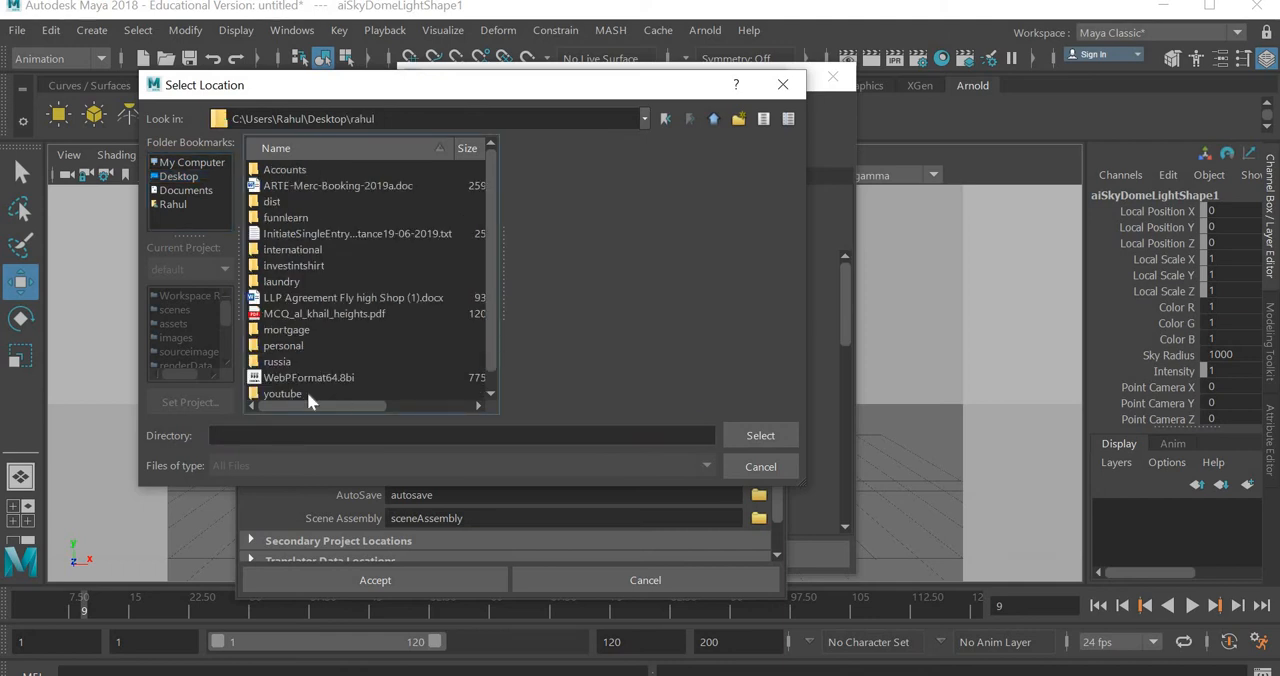
left_click(283, 393)
double_click(283, 393)
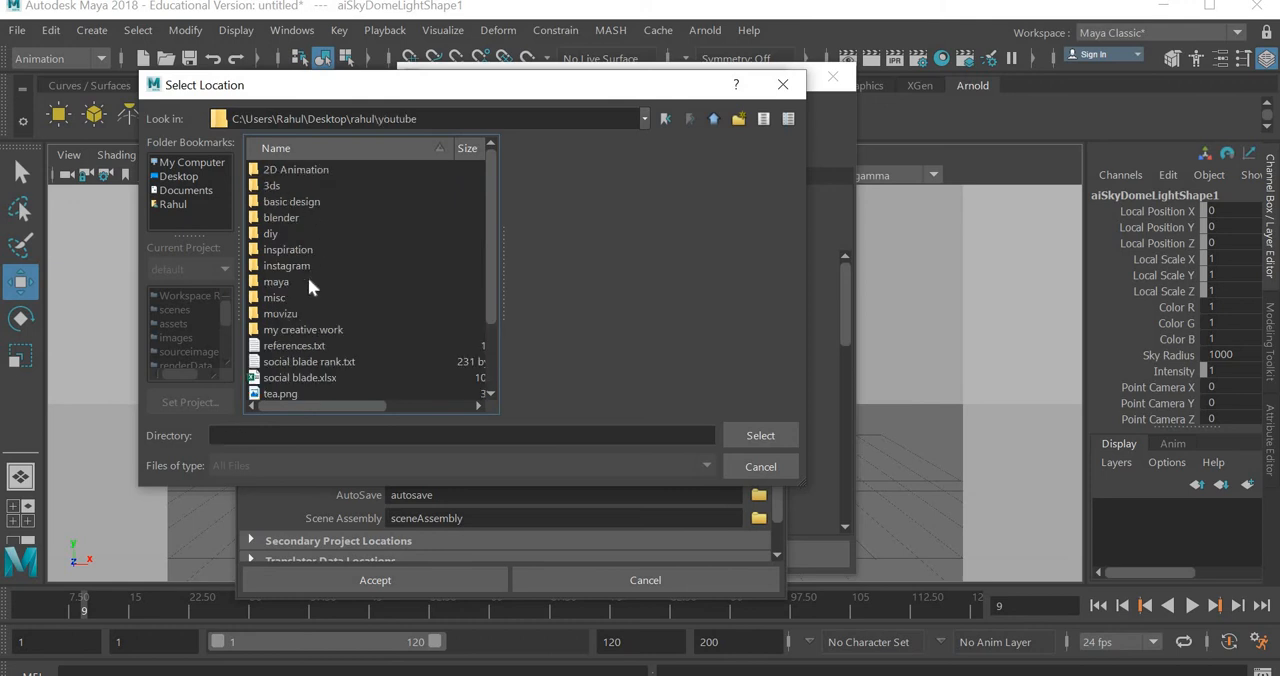
left_click(278, 284)
double_click(278, 284)
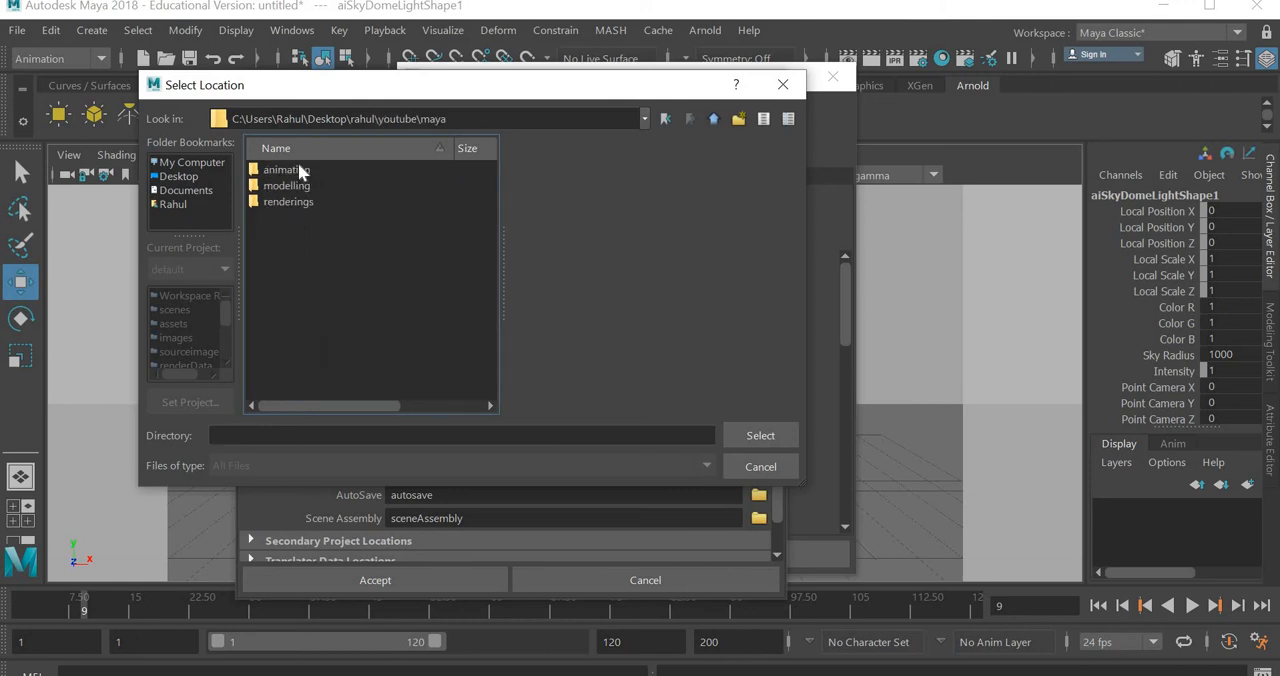
left_click(295, 166)
double_click(295, 173)
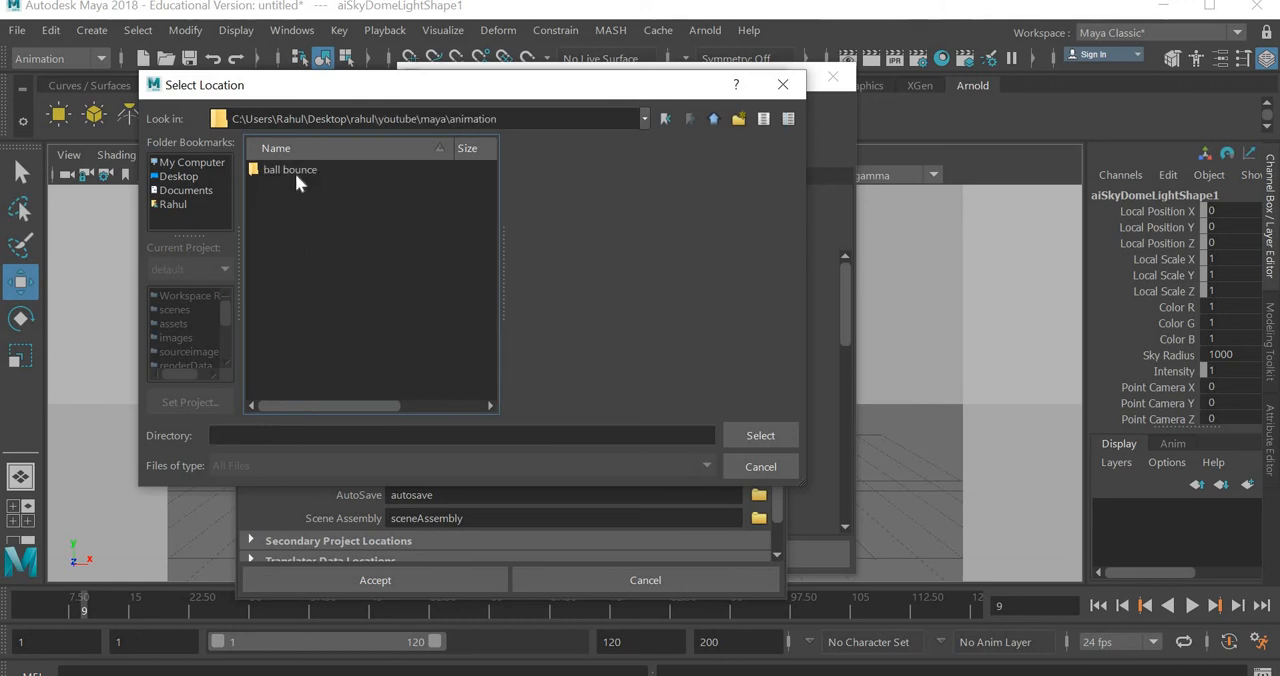
left_click(765, 440)
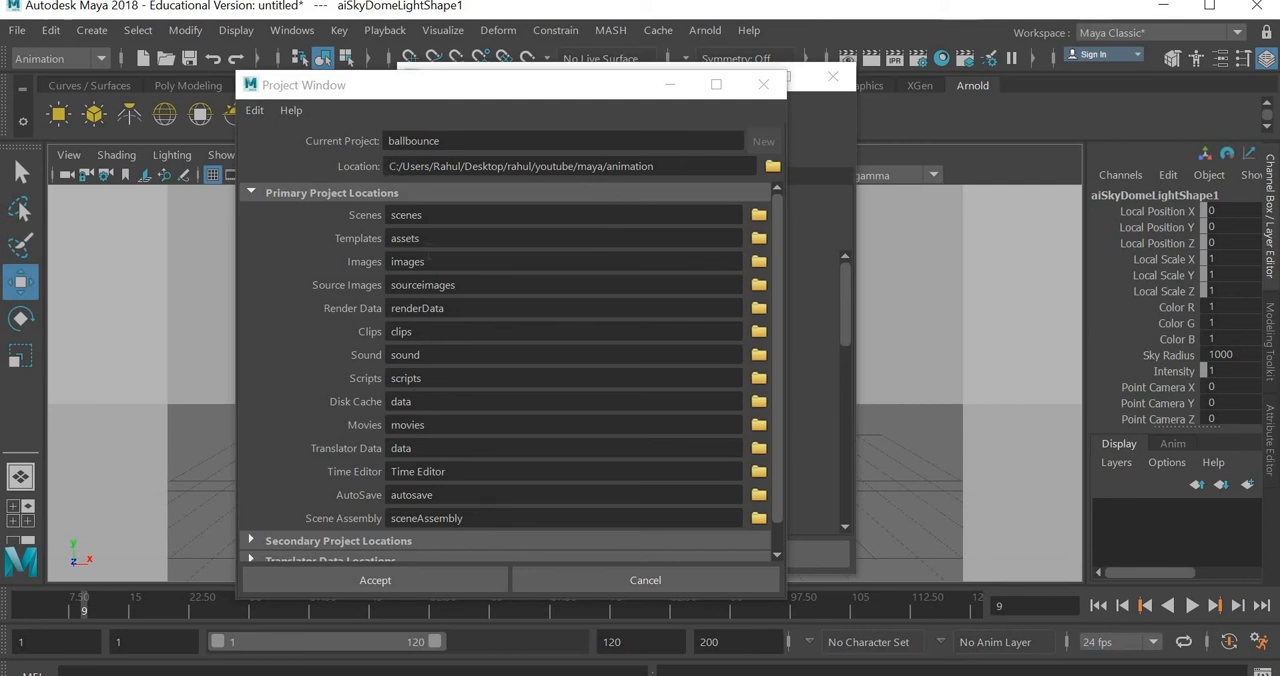
- Rename the new project as ballbounce2 and accept the project setup
left_click(452, 140)
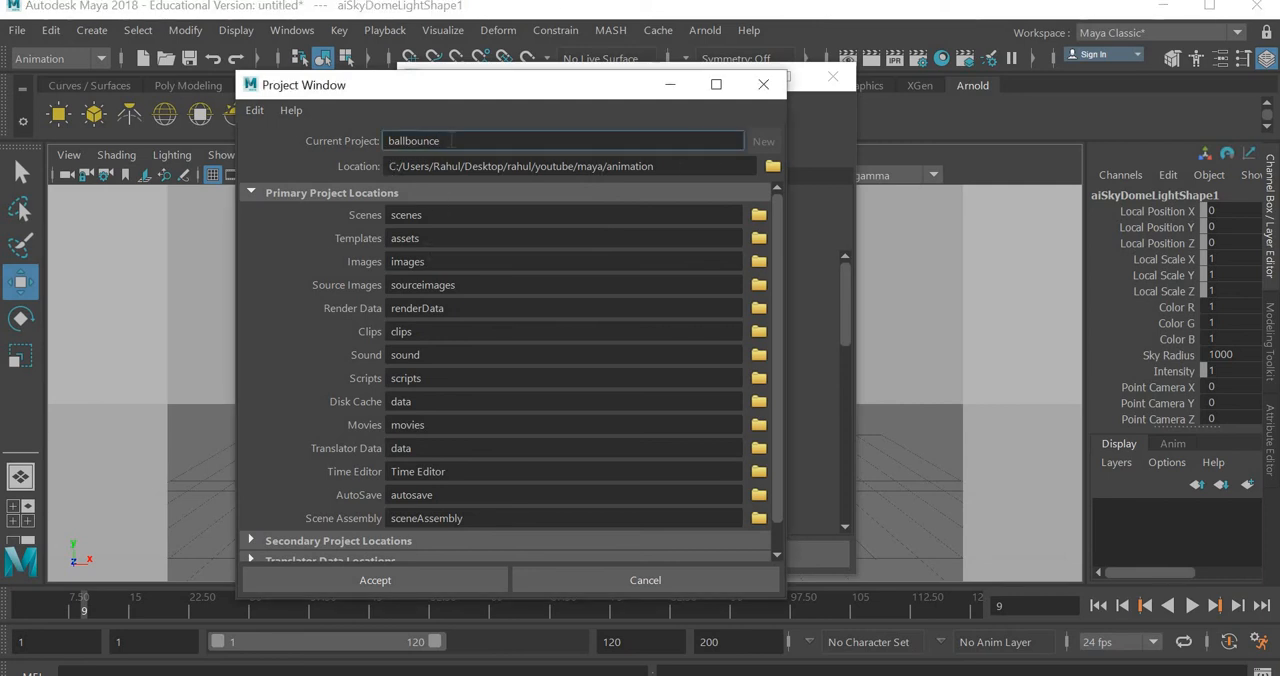
type("2")
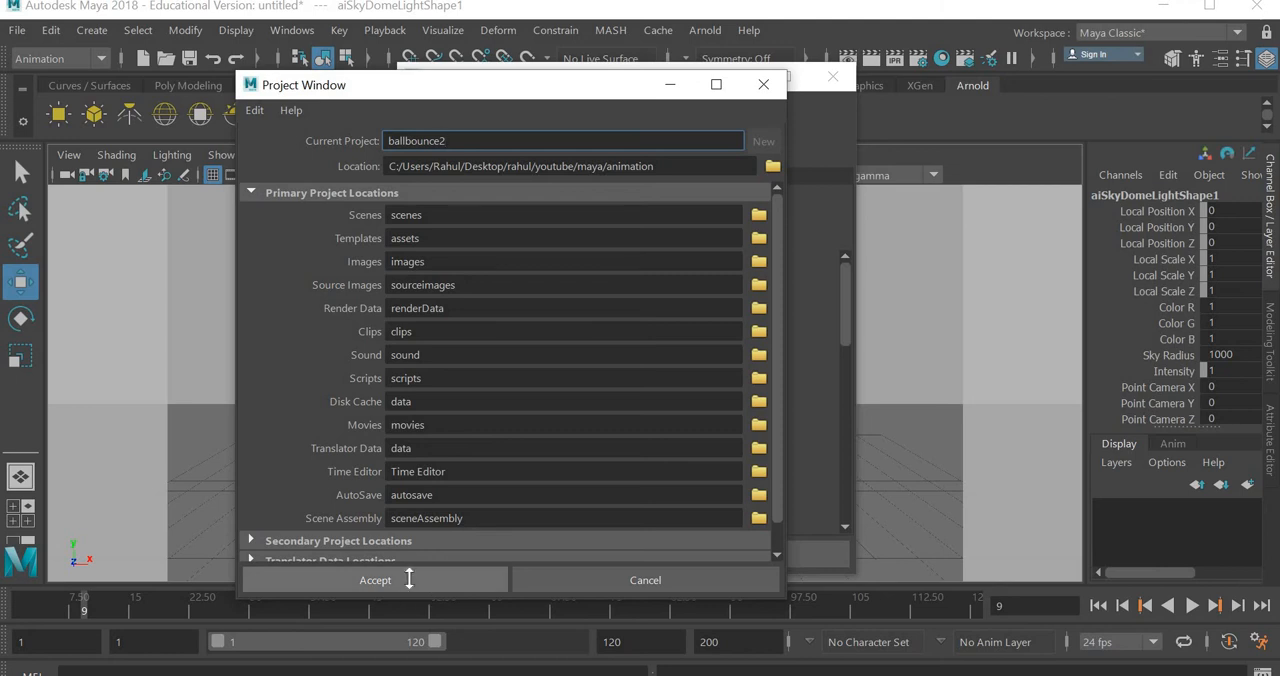
left_click(410, 583)
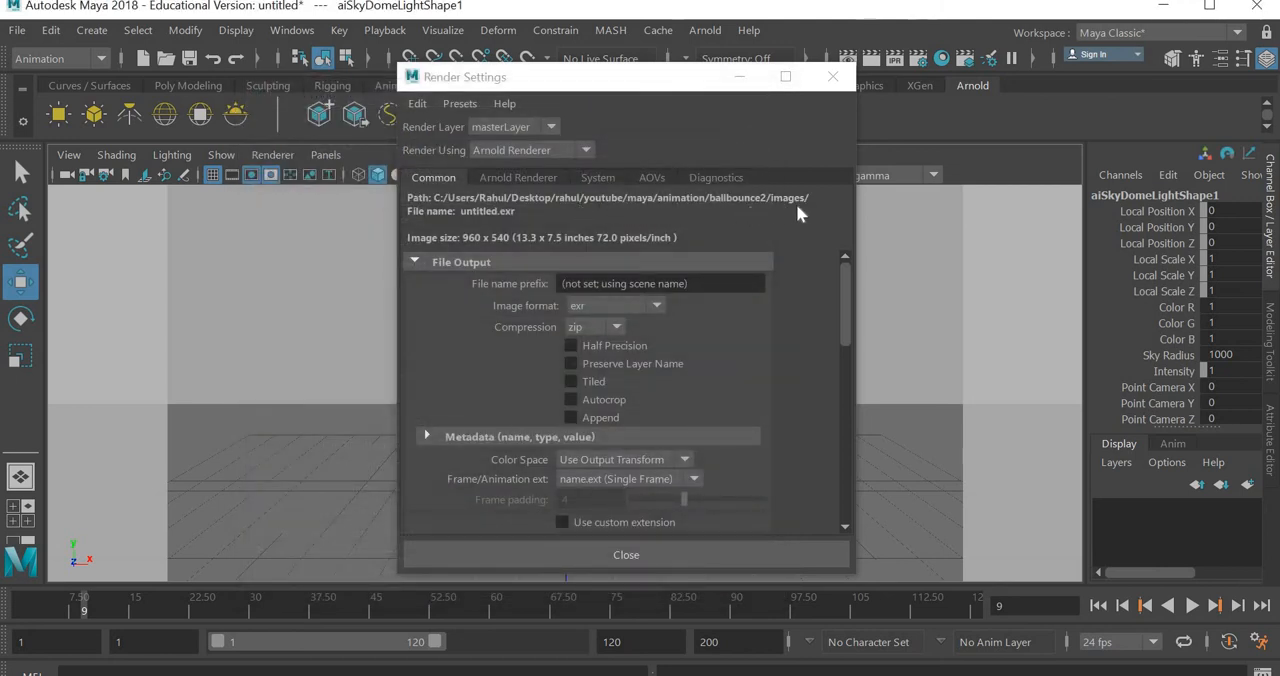
- Set the render output's file name prefix to ballbounce and its image format to jpeg
left_click(564, 281)
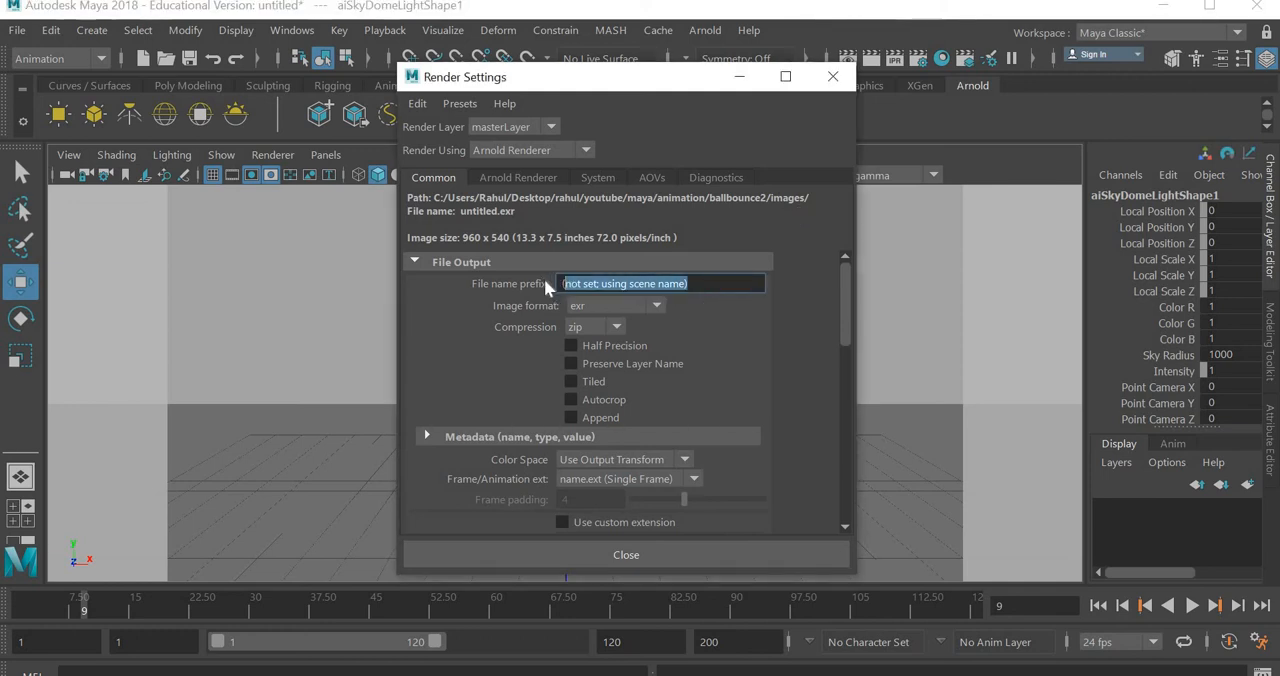
type("ballbounce")
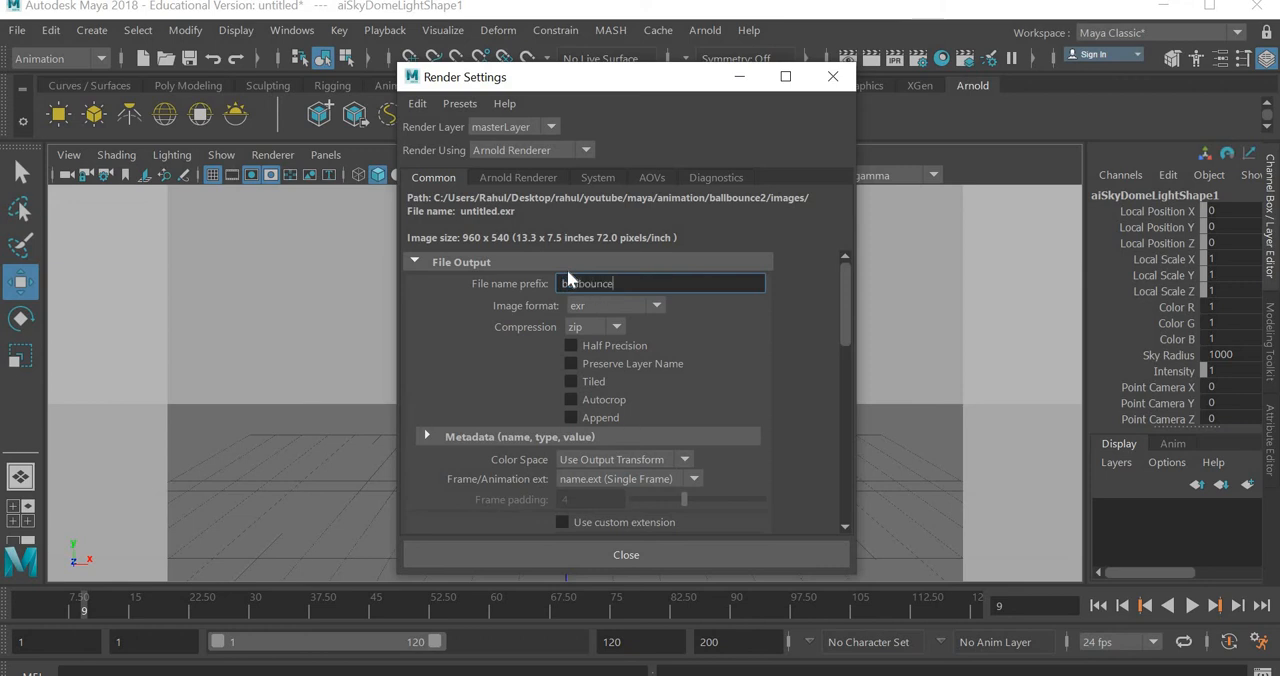
left_click(590, 303)
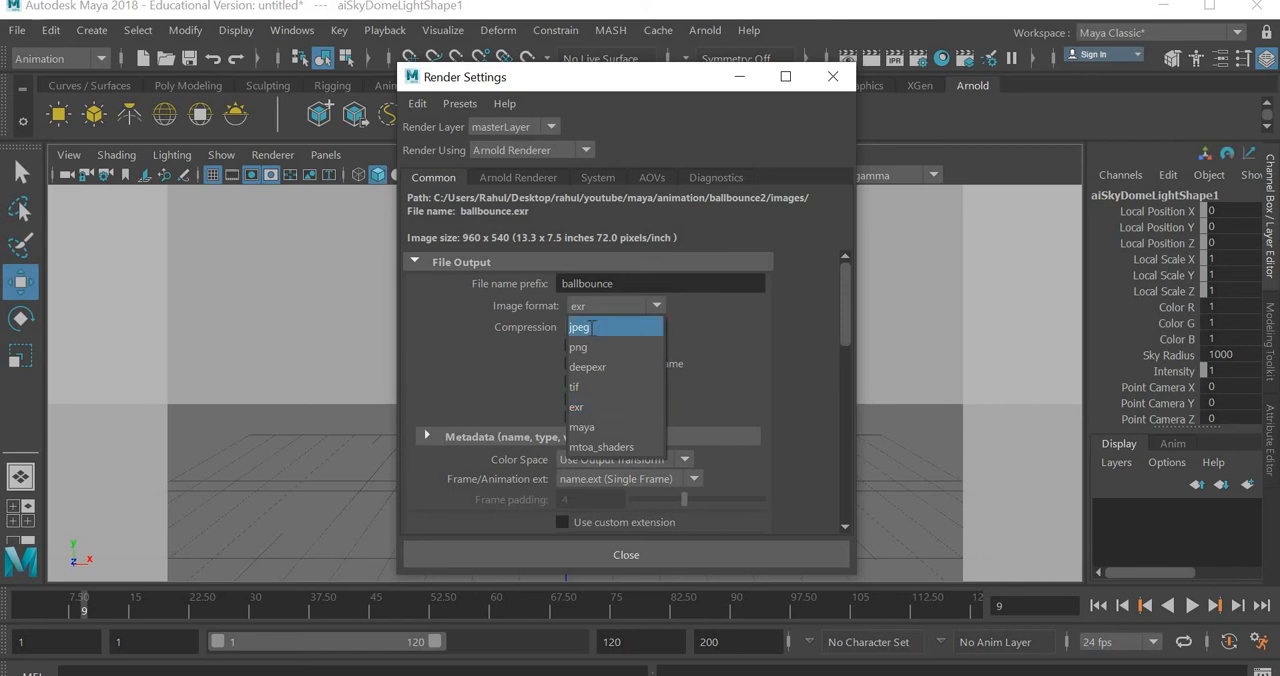
left_click(589, 326)
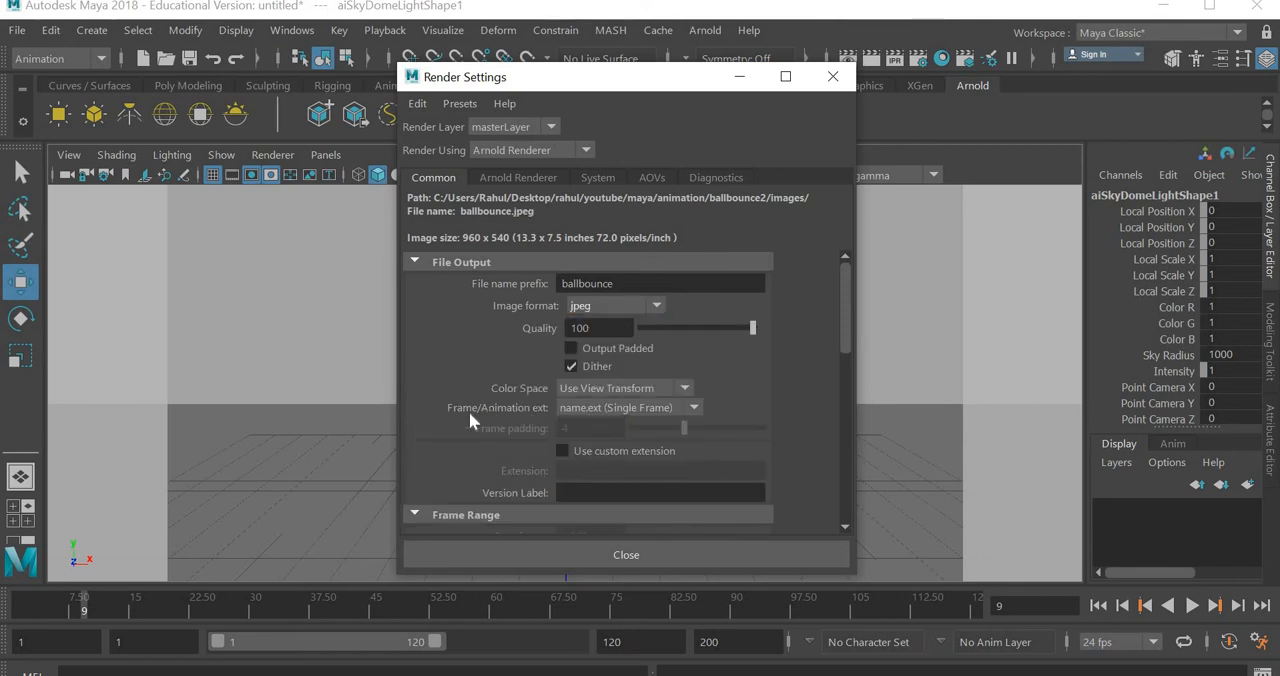
- Set the render output's frame/animation extension to name#.ext with a frame padding of 2
left_click(619, 411)
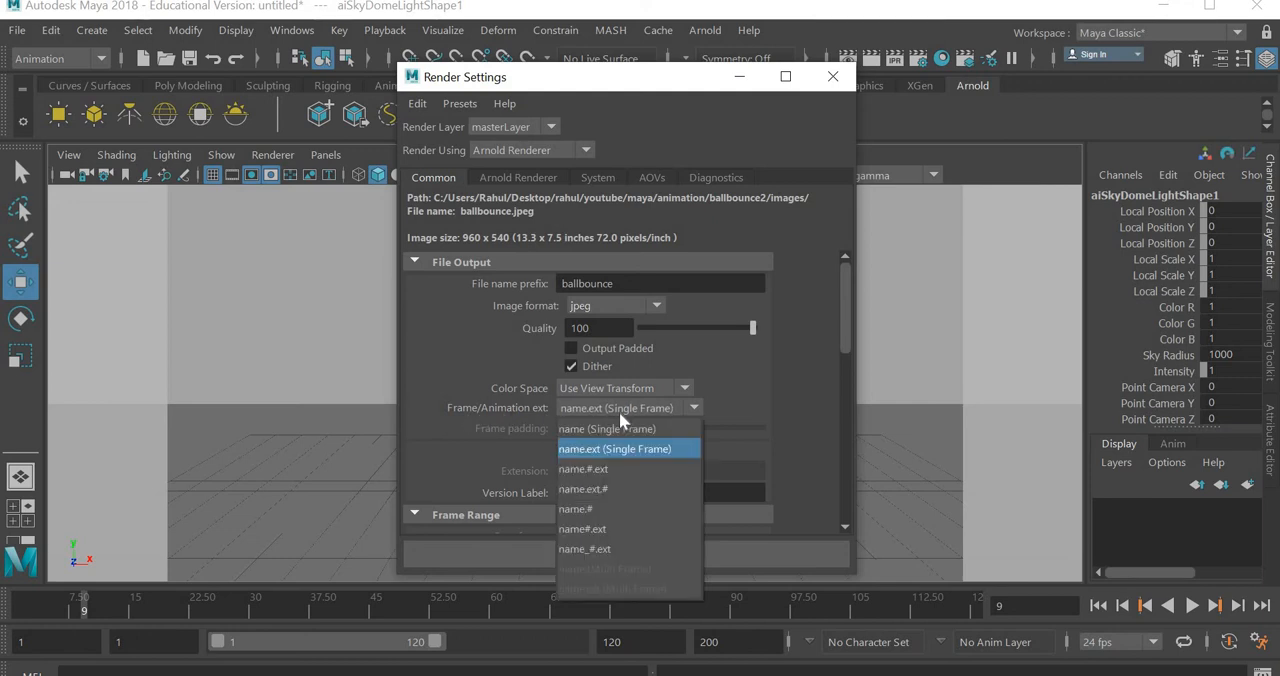
left_click(600, 530)
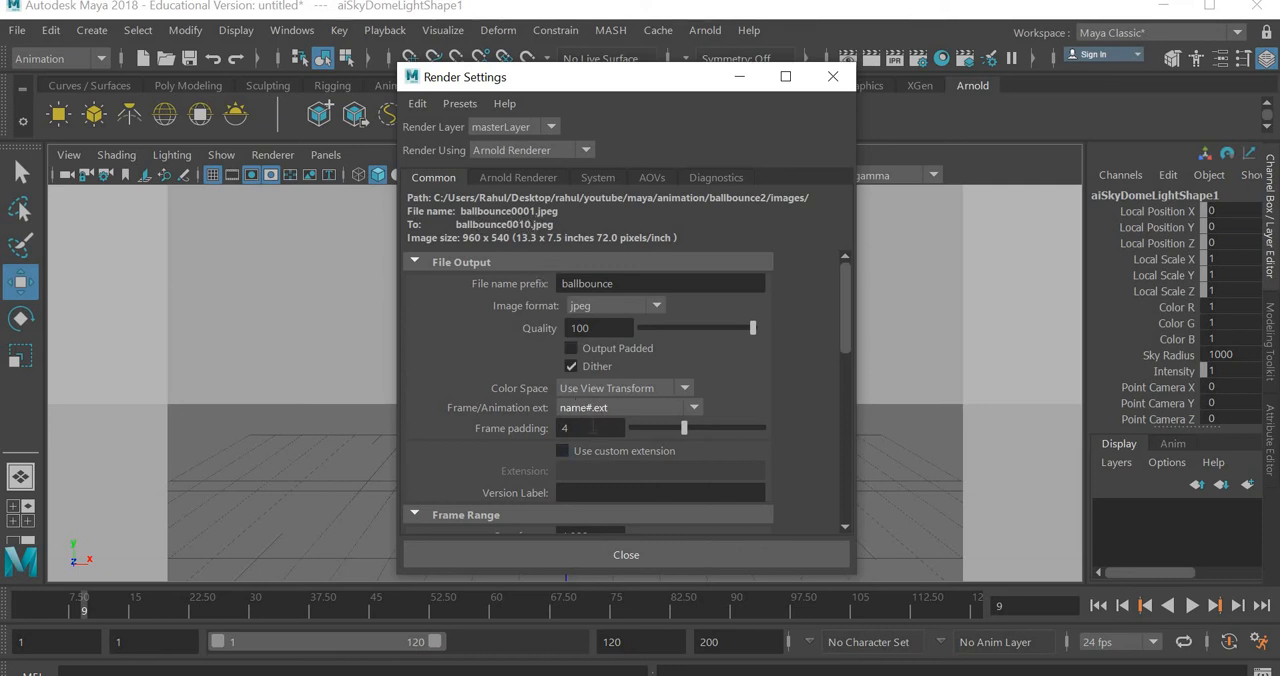
double_click(570, 428)
type("2")
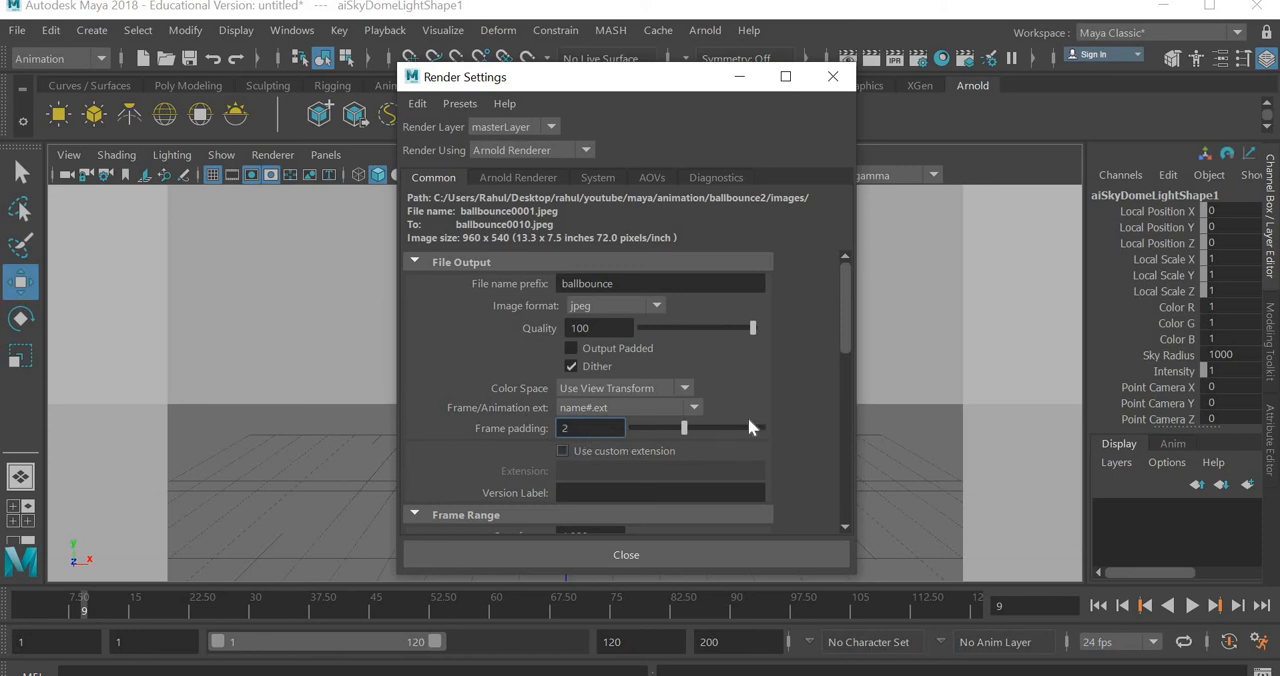
key("Return")
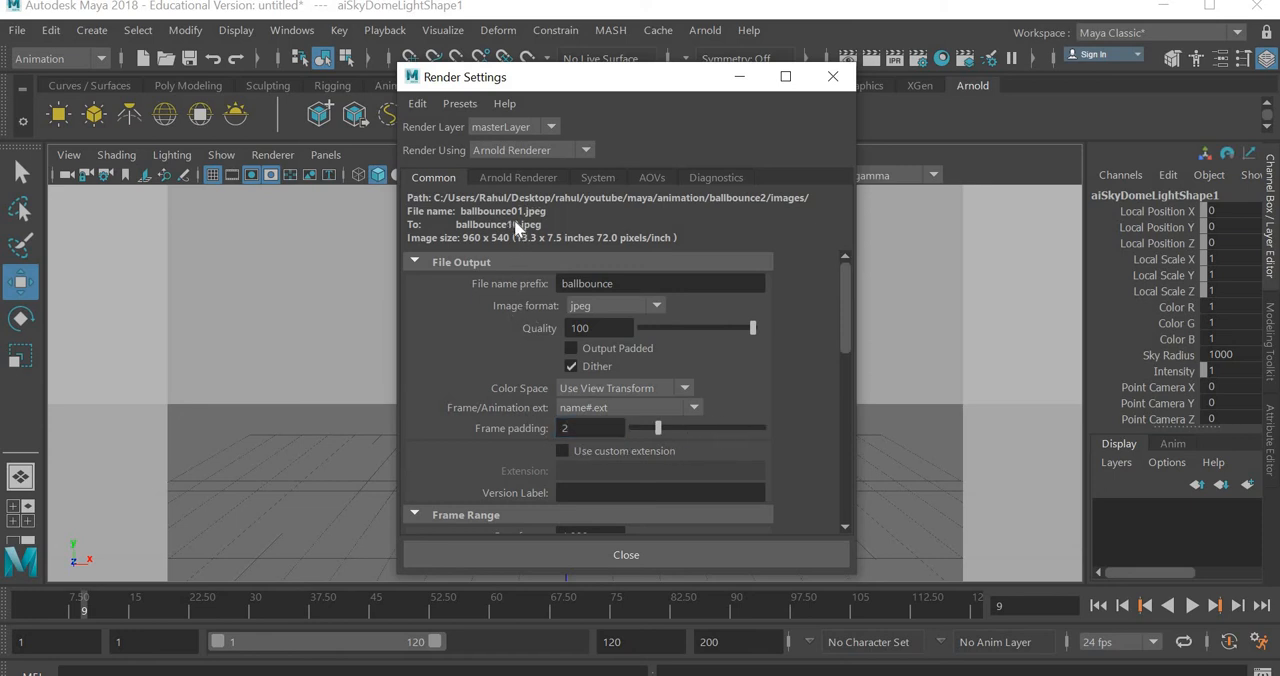
- Set the render frame range's end frame to 24 and close the render settings
scroll(643, 437, "down", 3)
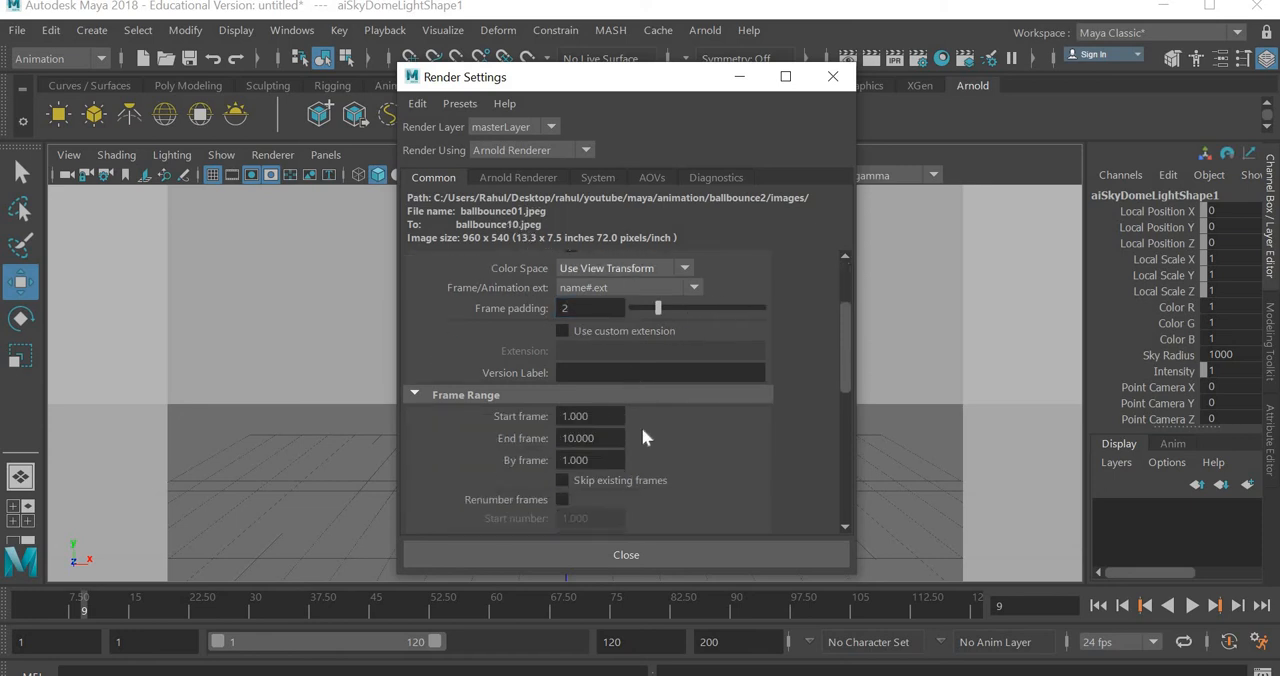
double_click(614, 438)
type("24")
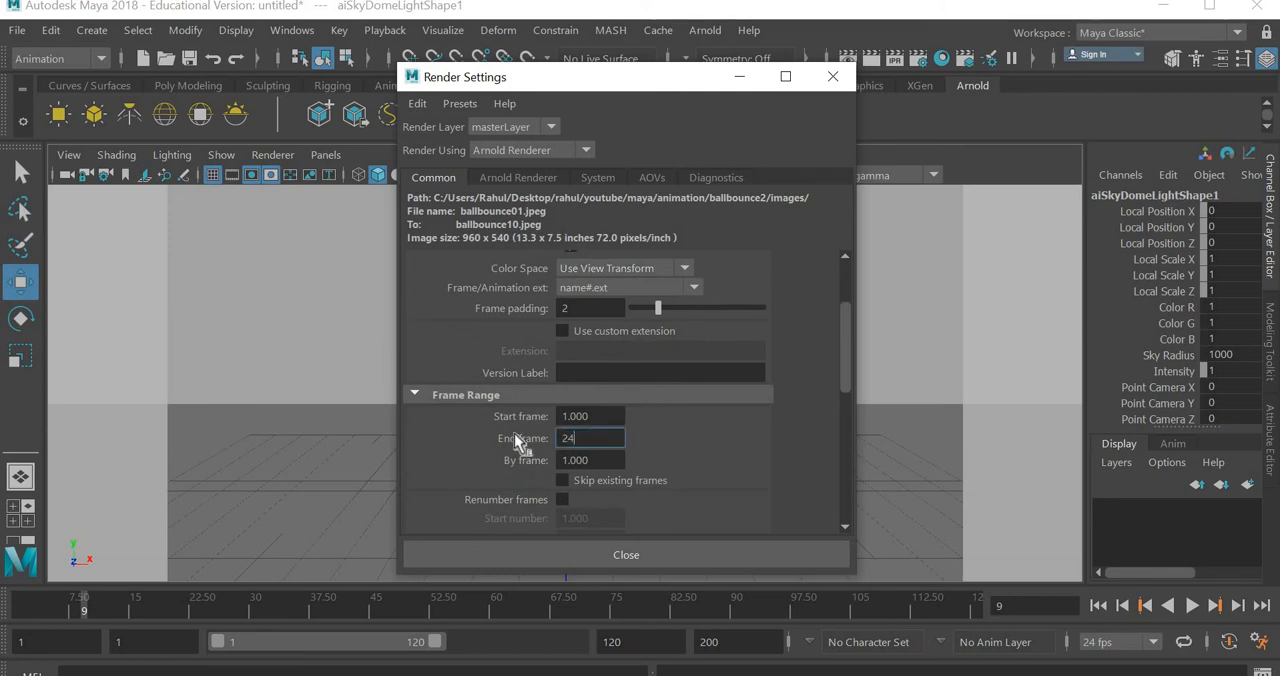
key("Return")
left_click_drag(561, 418, 611, 439)
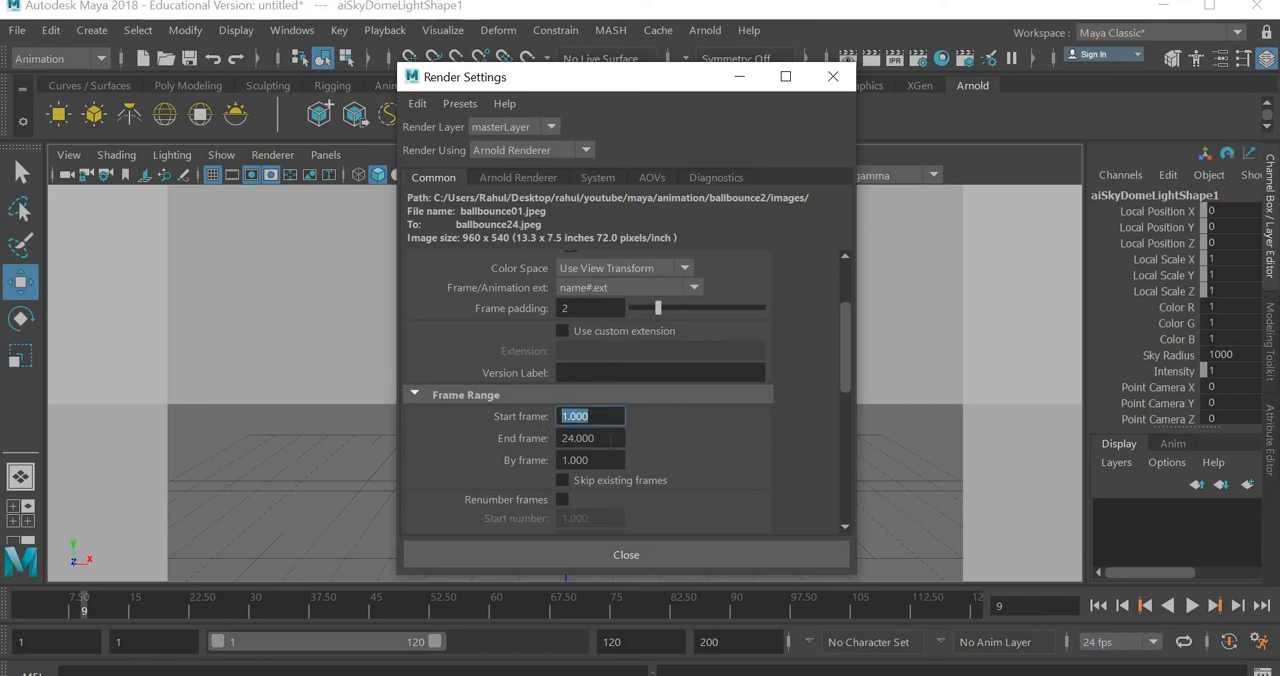
key("Tab")
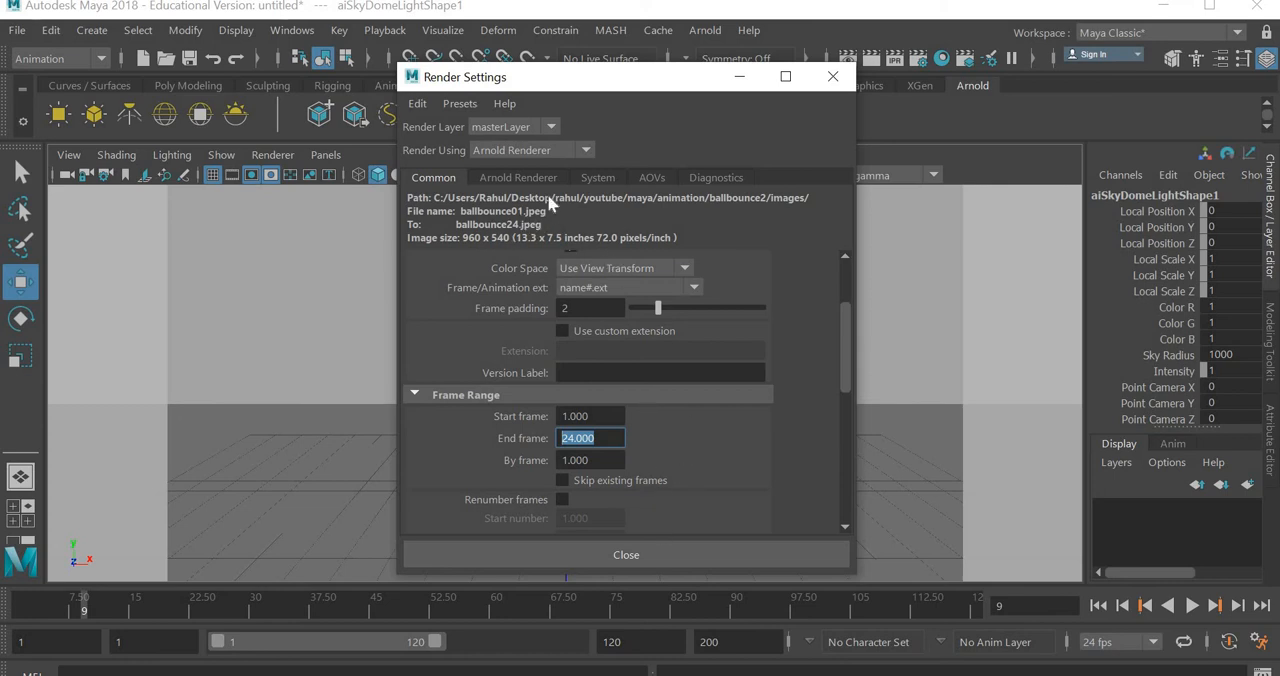
left_click(628, 555)
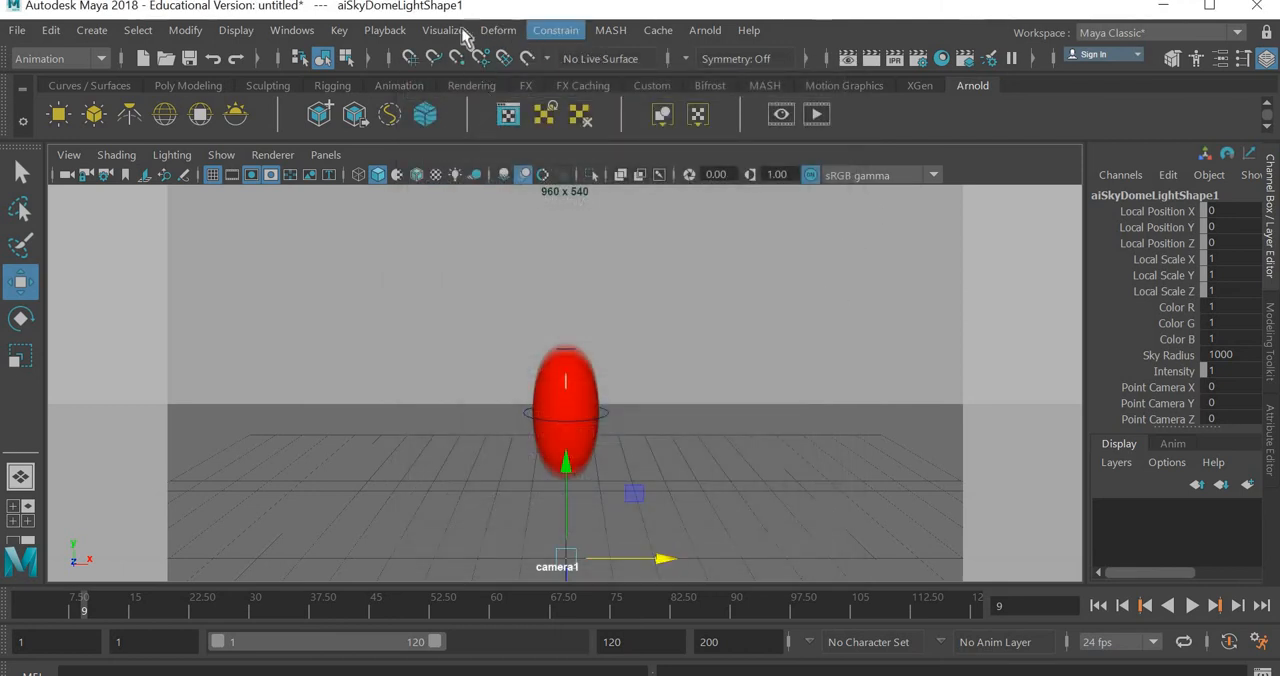
- Switch to the Rendering menu set and locate the Render Sequence command without running it
left_click(63, 61)
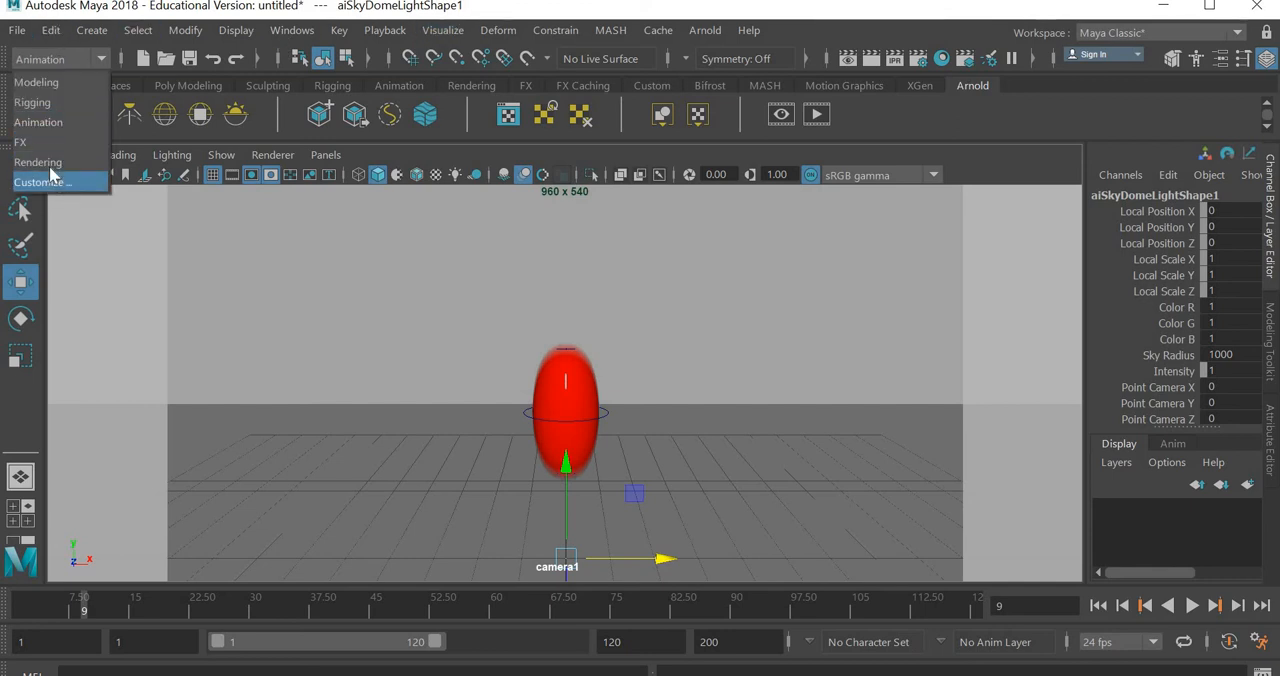
left_click(50, 157)
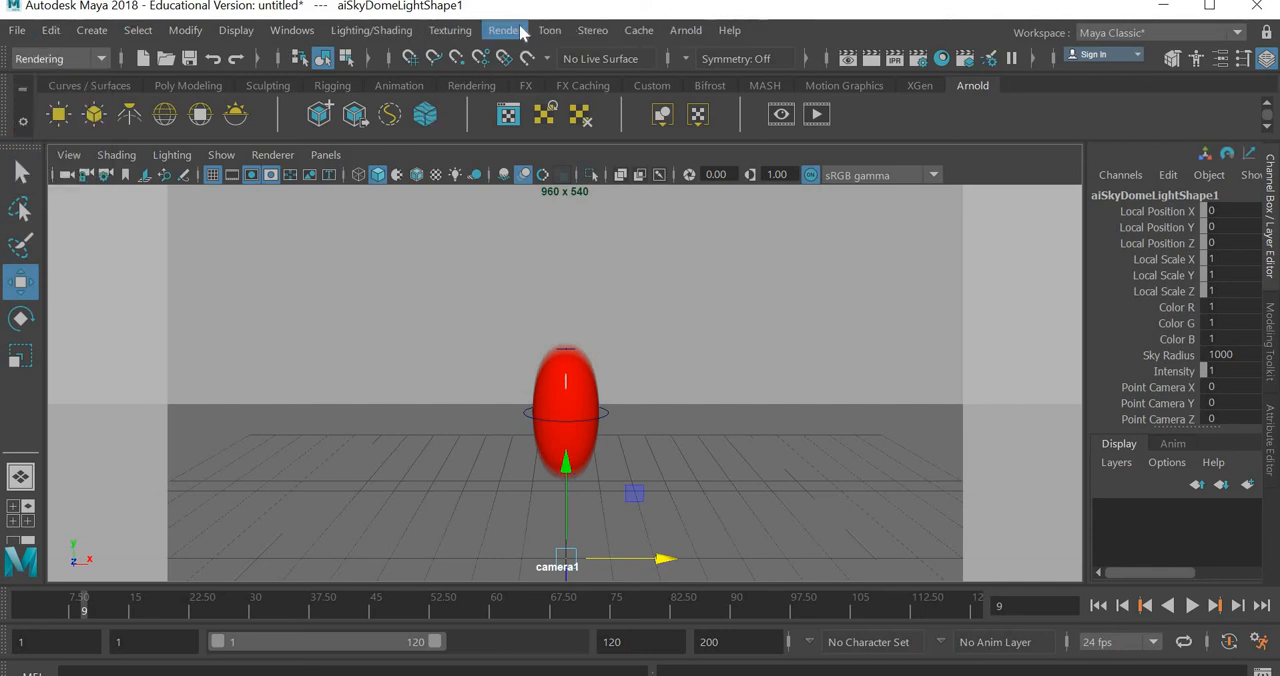
left_click(507, 30)
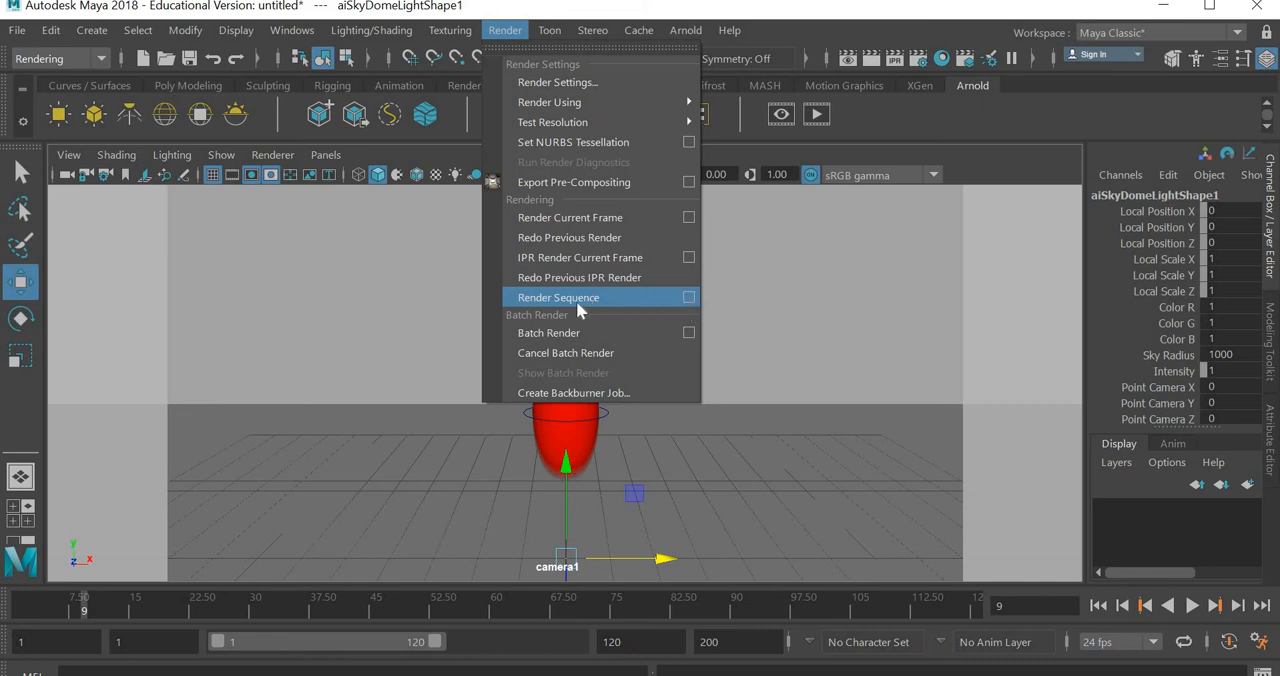
left_click(874, 338)
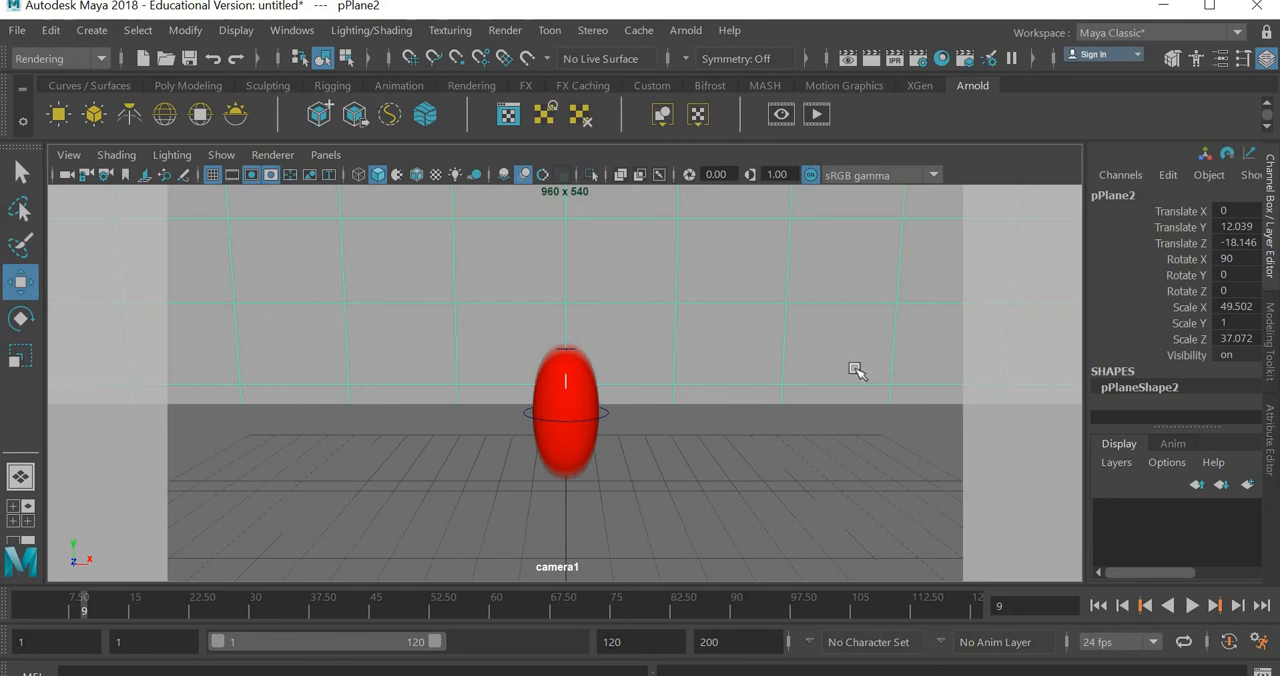
- Switch to File Explorer and examine the rendered ballbounce frames in youtube/maya/animation/ball bounce/images, closing the window when done
left_click(1162, 6)
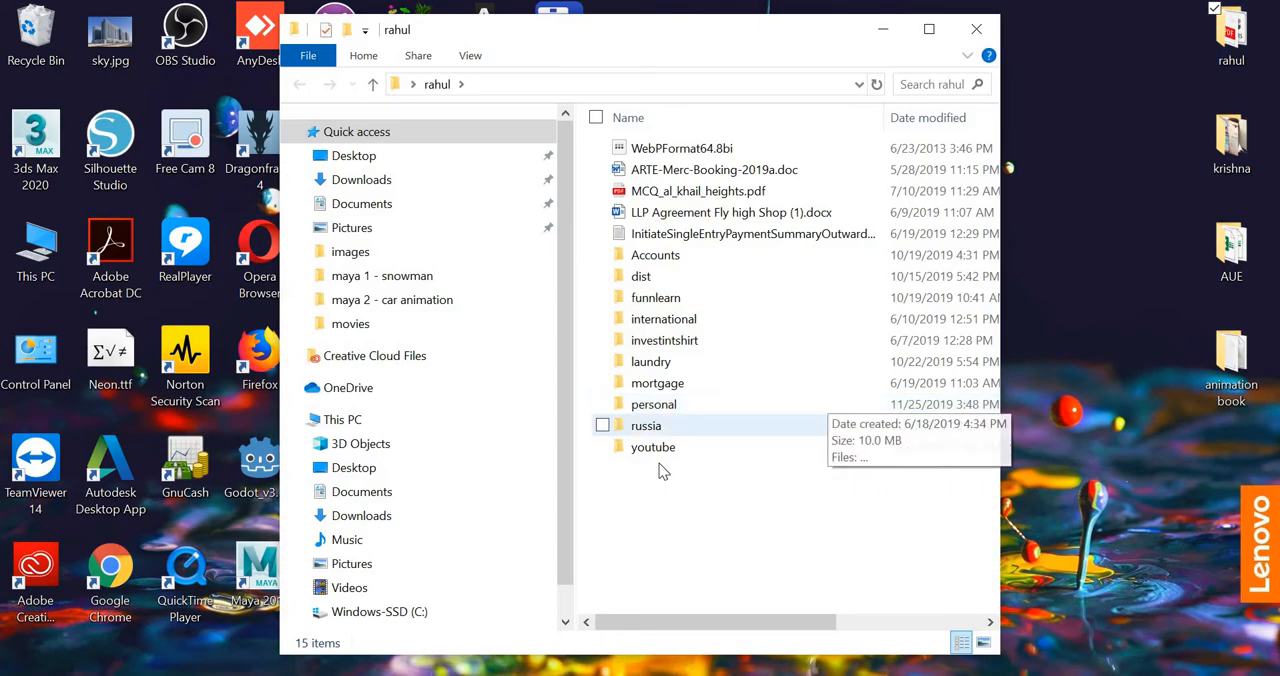
double_click(660, 447)
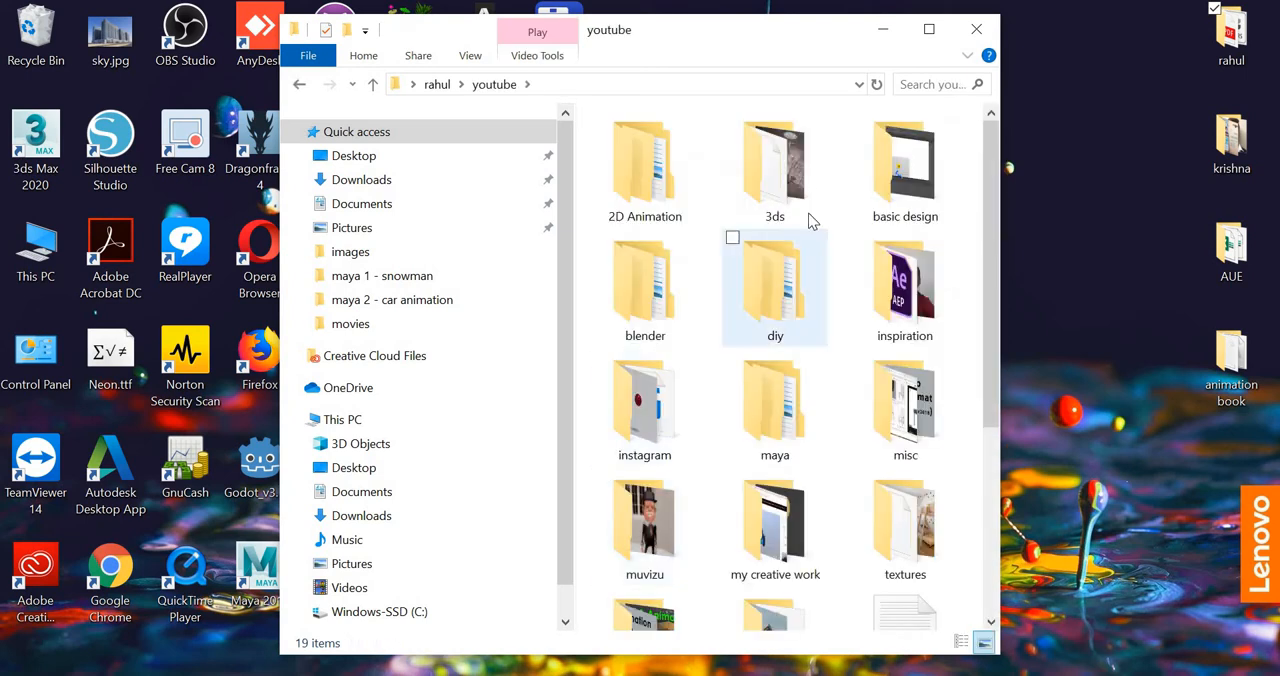
double_click(785, 445)
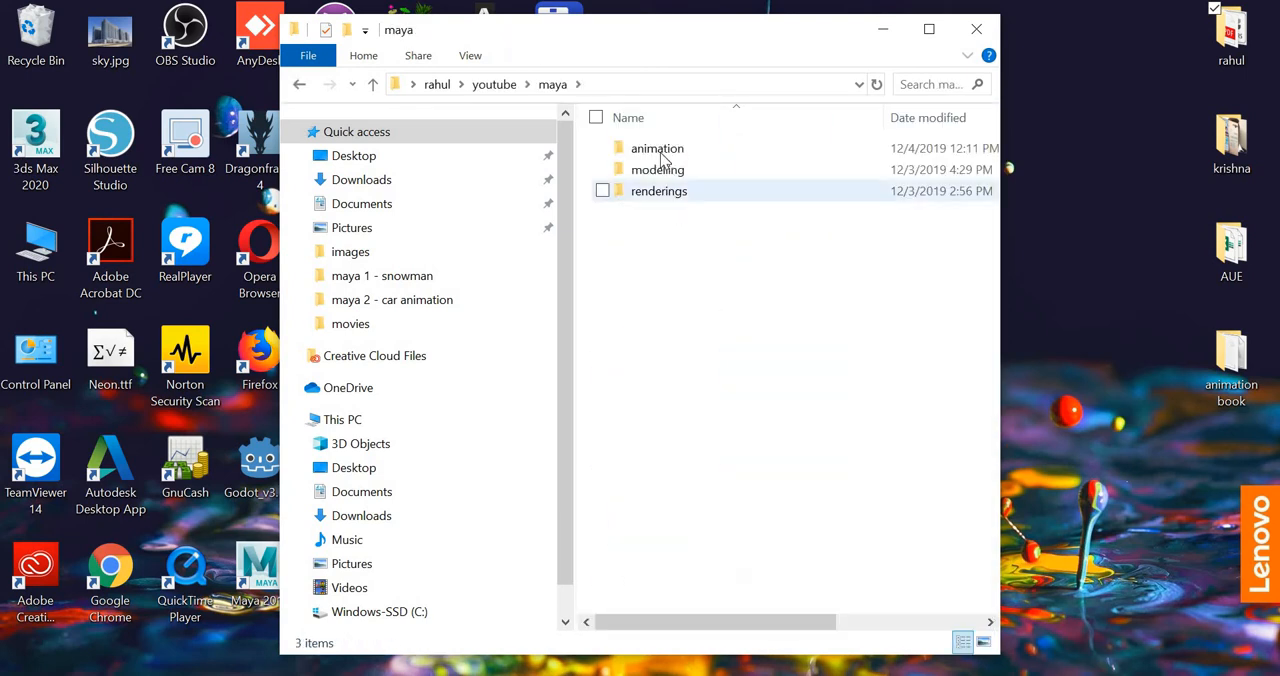
double_click(661, 152)
double_click(663, 152)
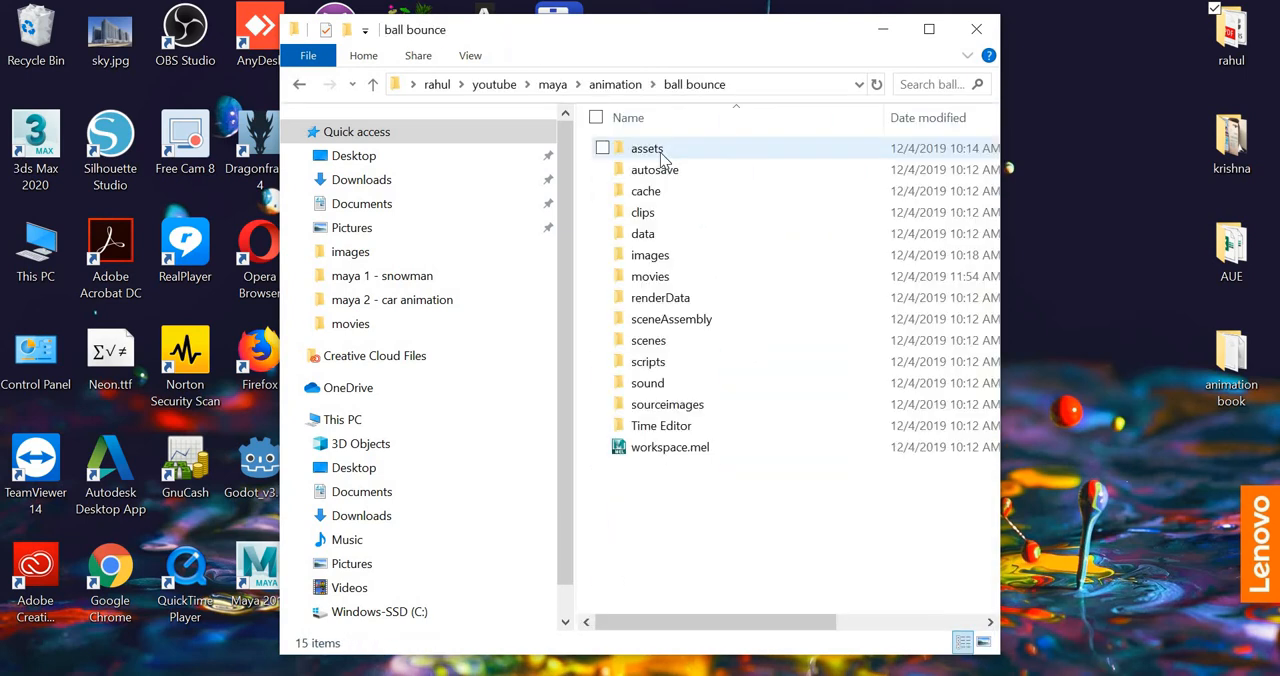
double_click(650, 255)
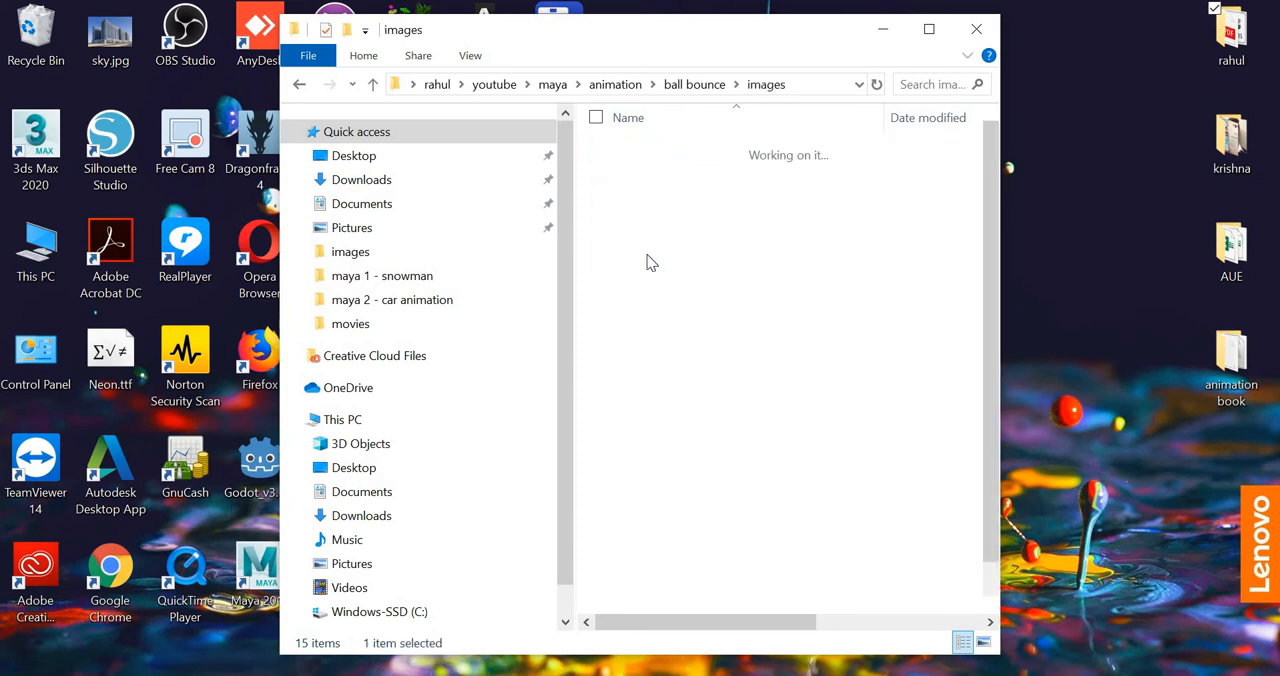
left_click(650, 176)
scroll(862, 362, "down", 3)
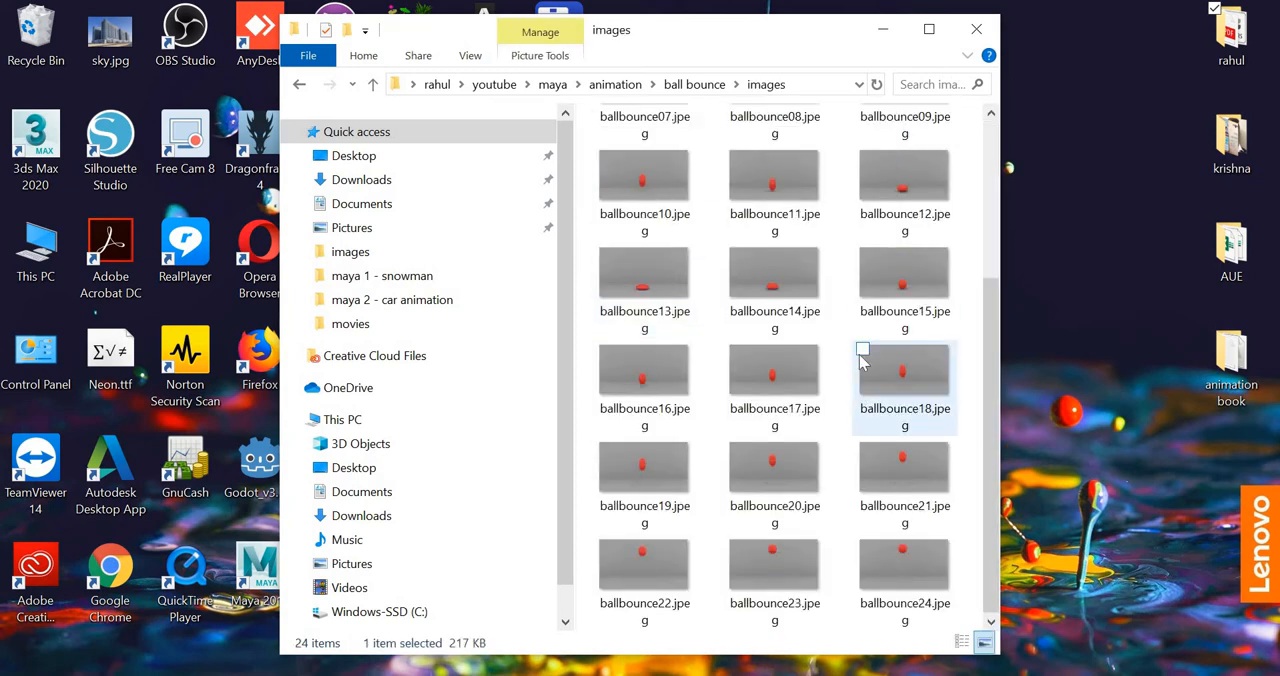
left_click(980, 30)
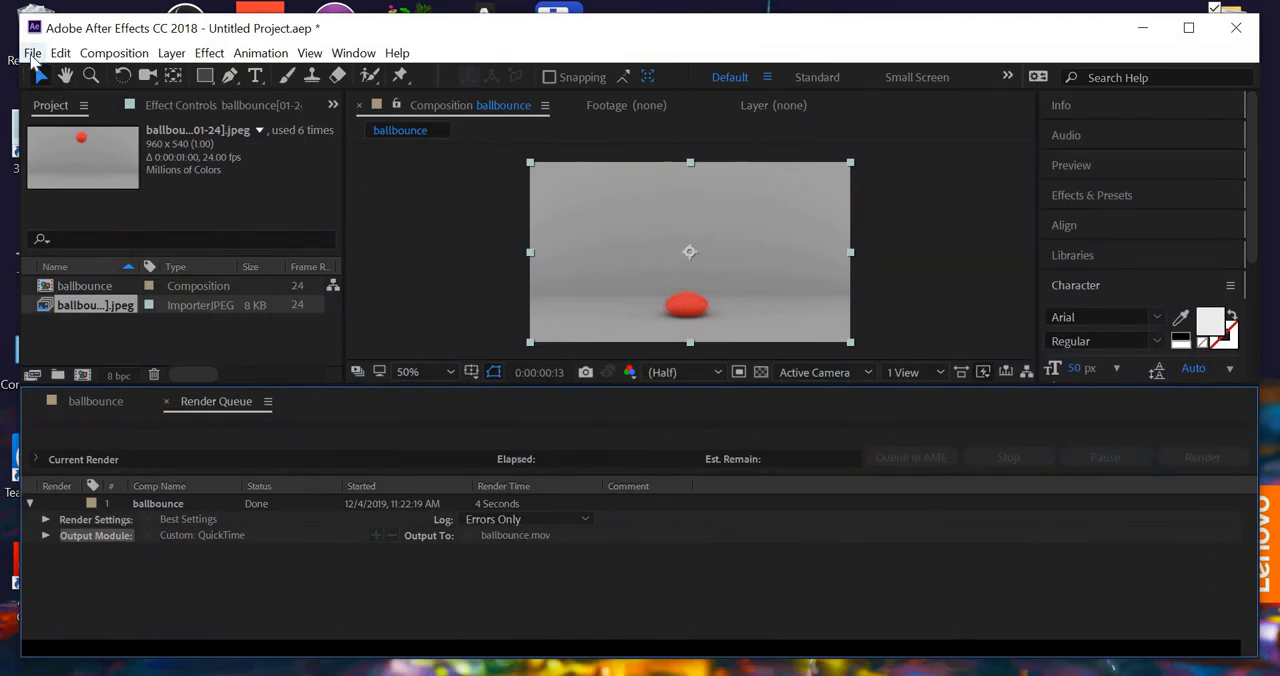
- Start a new empty project in After Effects, discarding the current untitled one
left_click(32, 53)
mouse_move(52, 75)
left_click(404, 79)
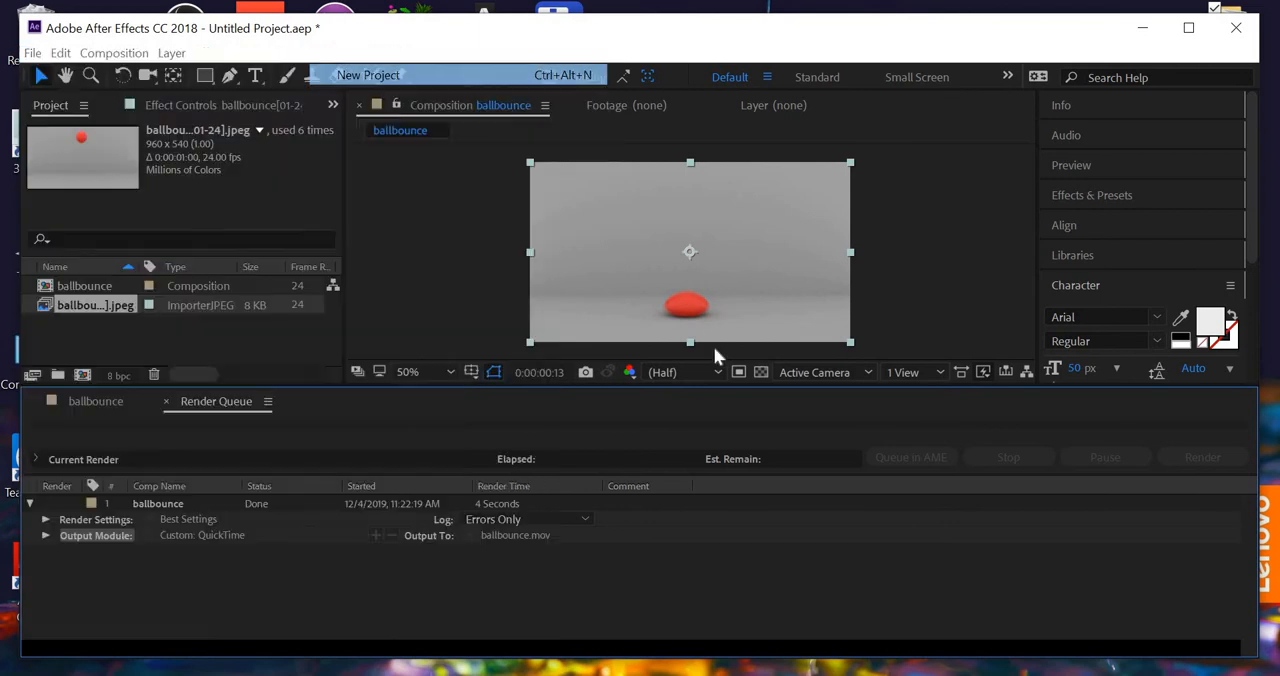
left_click(669, 374)
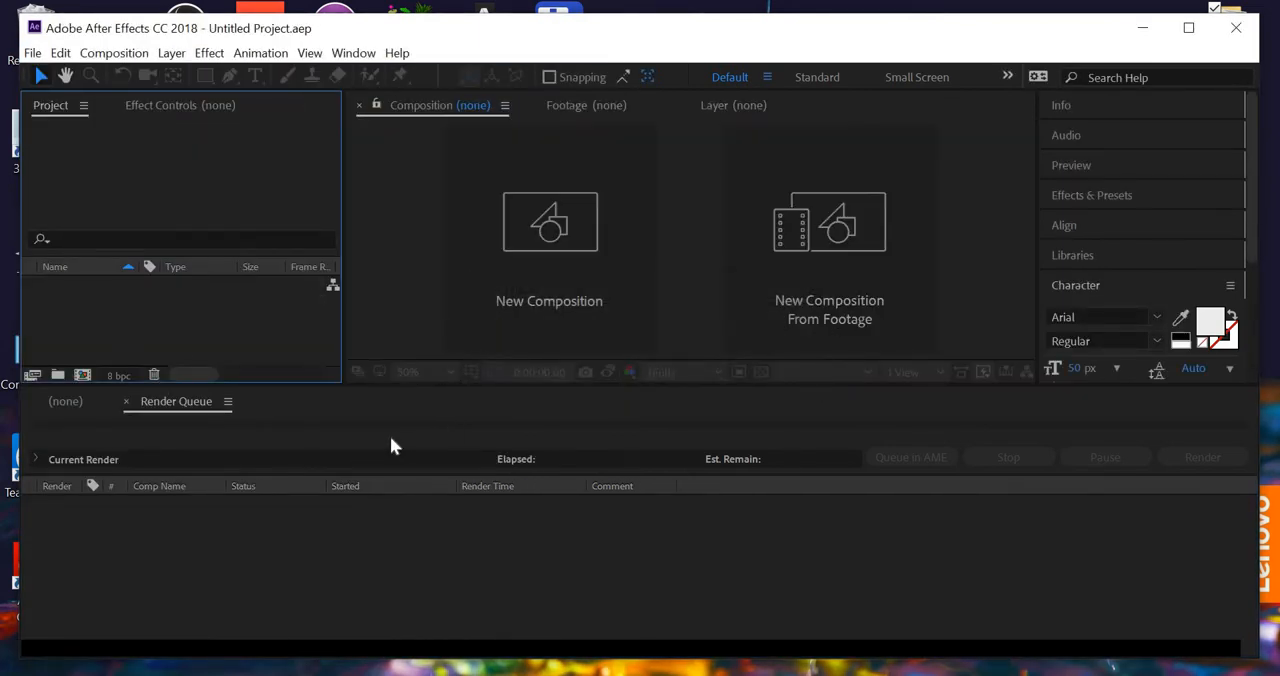
- Import the rendered frames starting at ballbounce01.jpeg from youtube/maya/animation/ball bounce/images as an ImporterJPEG sequence footage item
right_click(158, 304)
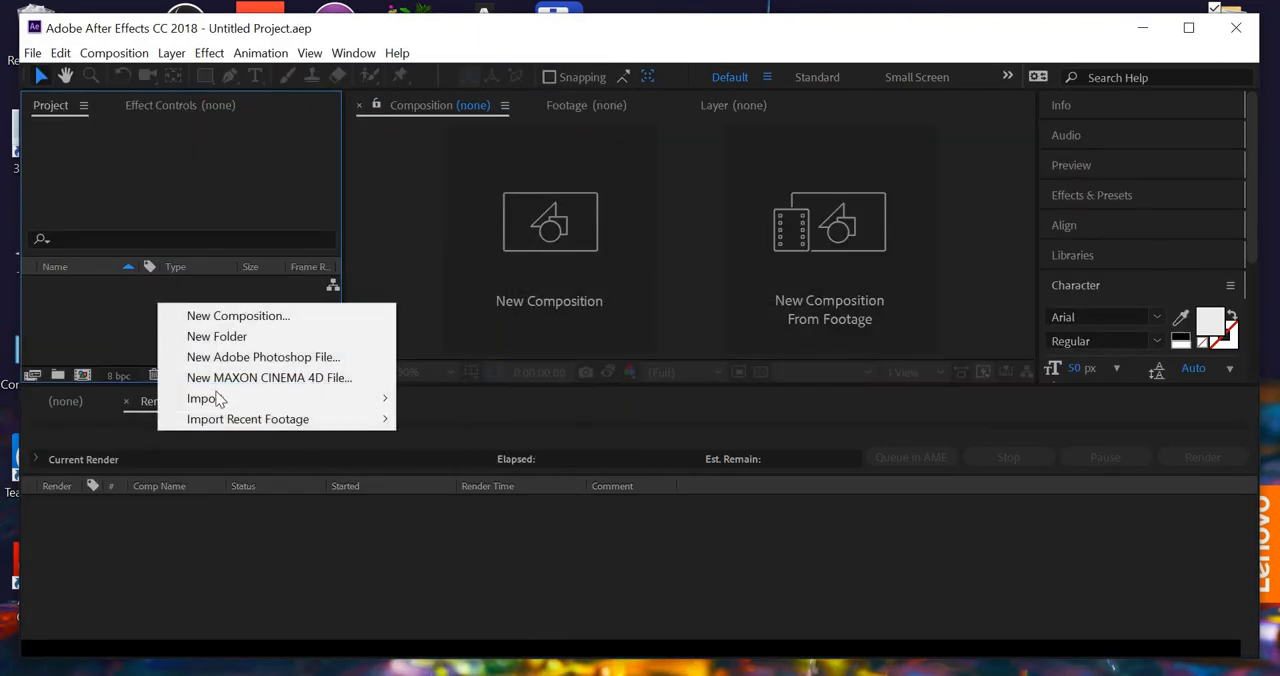
mouse_move(223, 398)
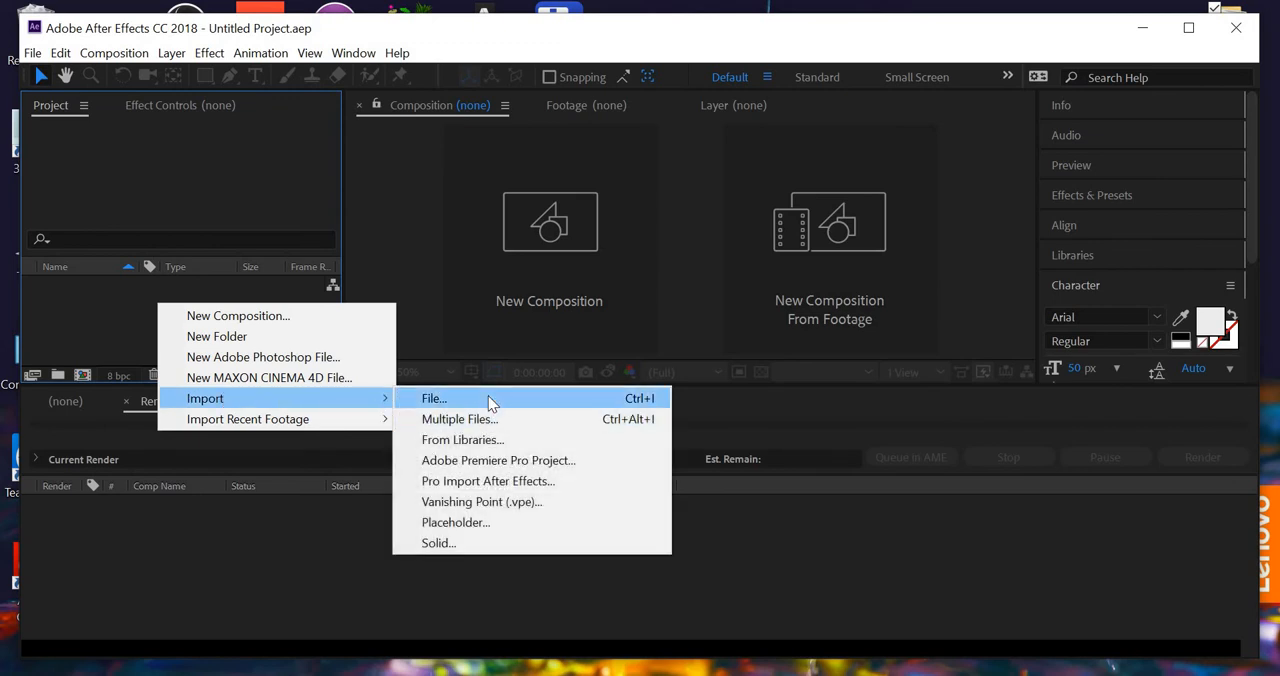
left_click(490, 402)
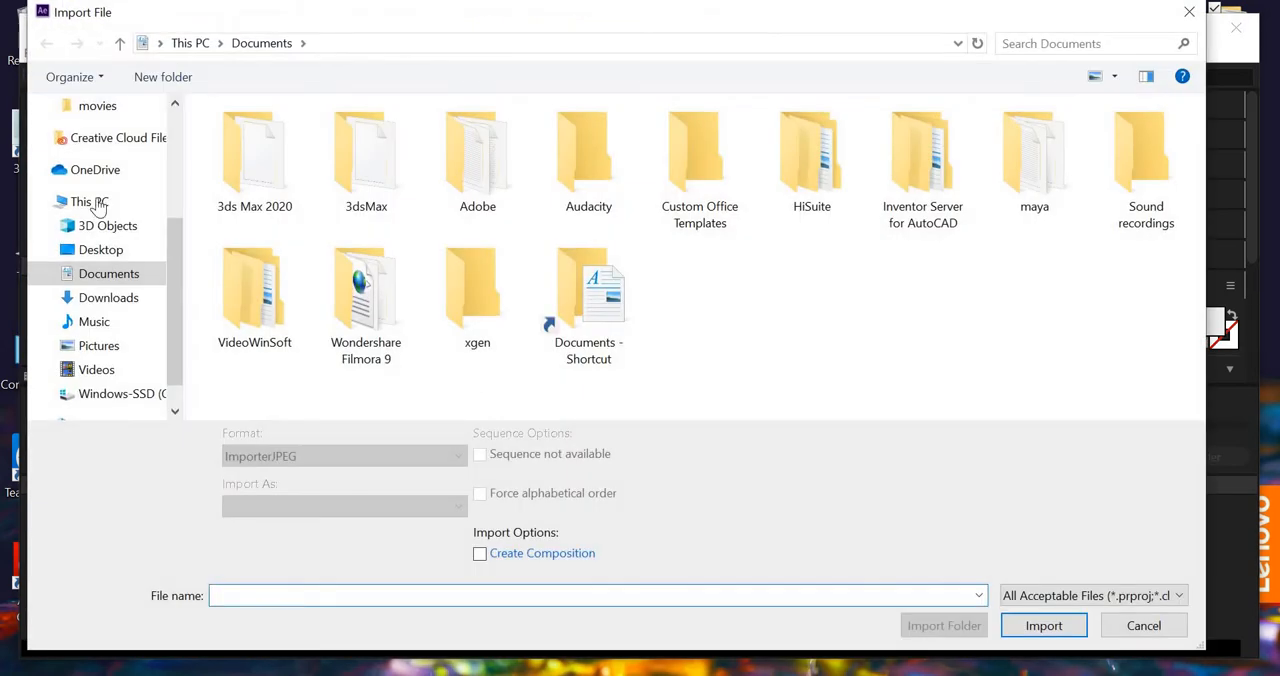
scroll(106, 190, "up", 3)
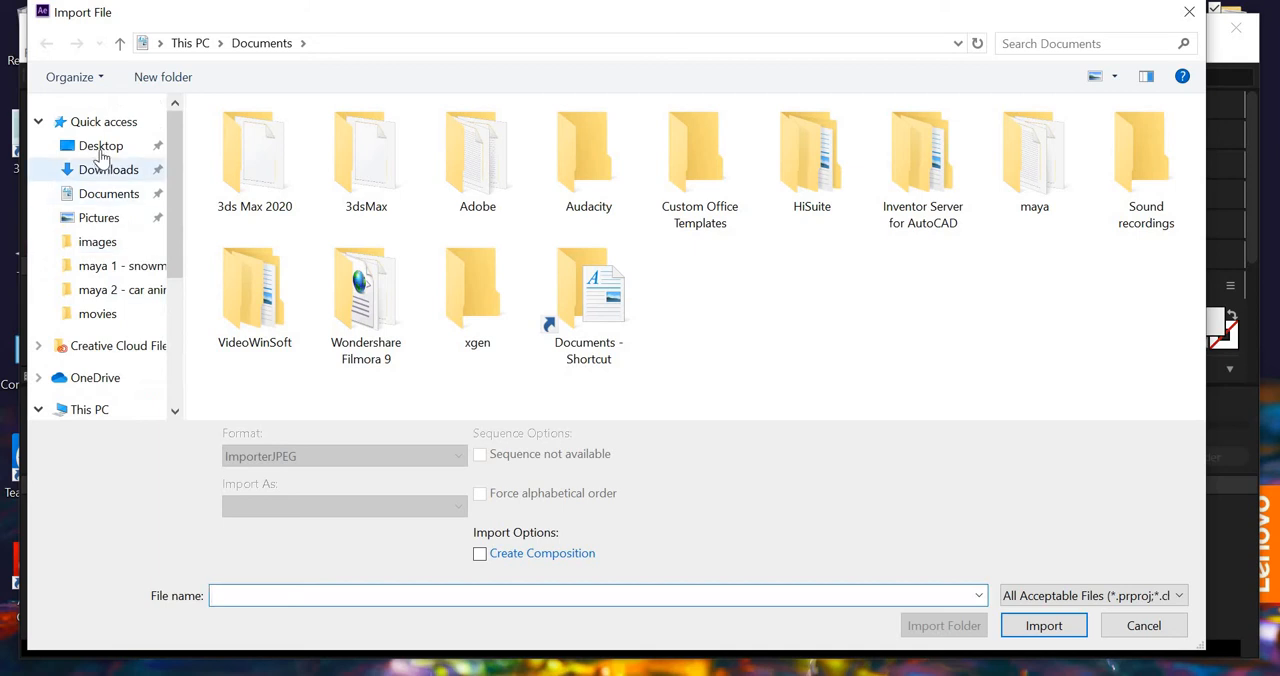
left_click(100, 146)
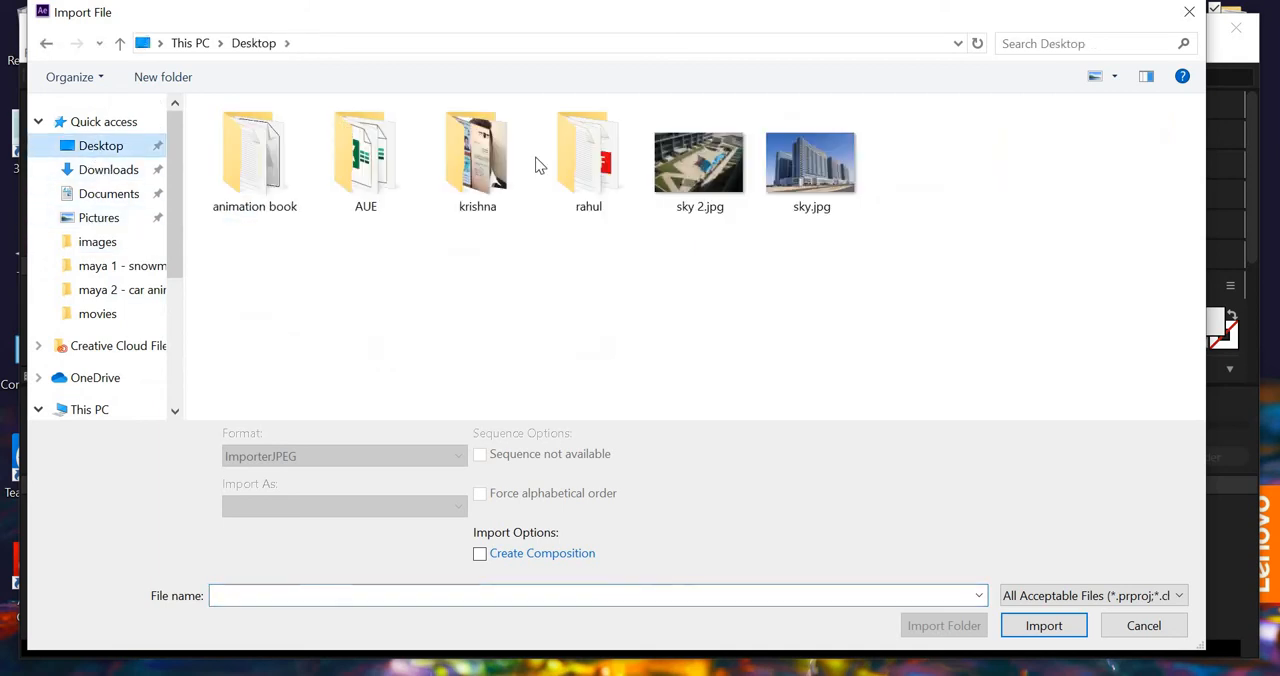
double_click(591, 170)
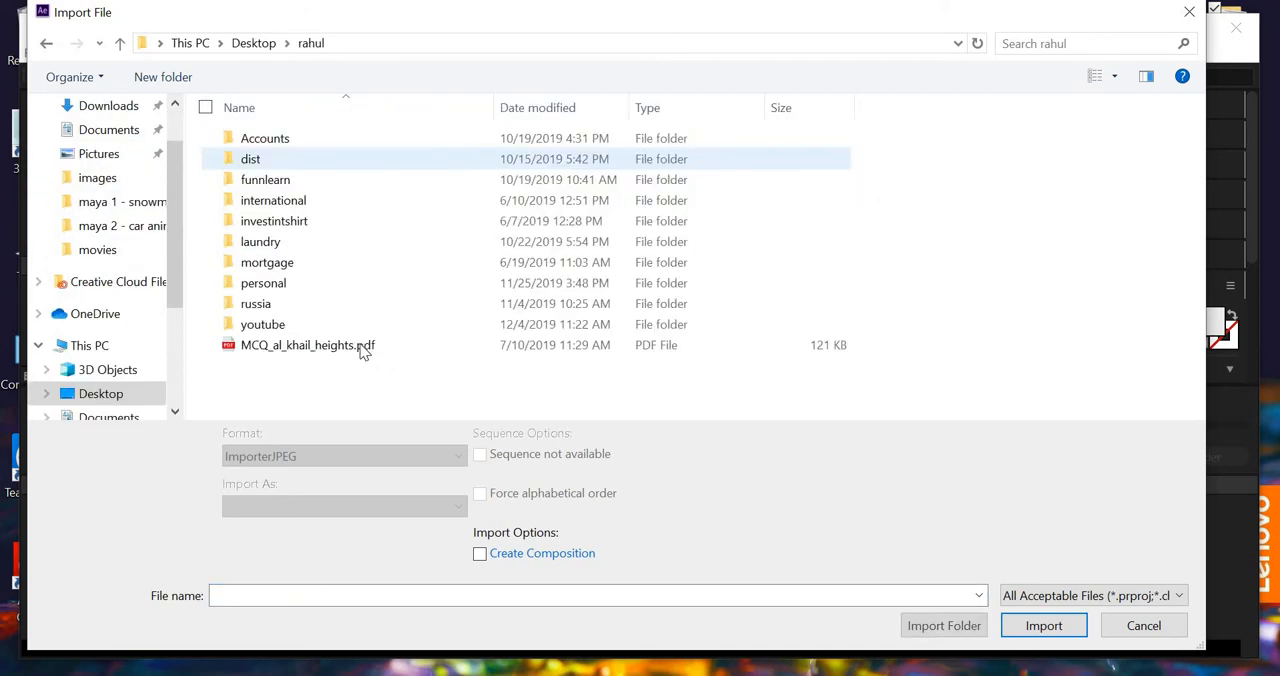
double_click(262, 325)
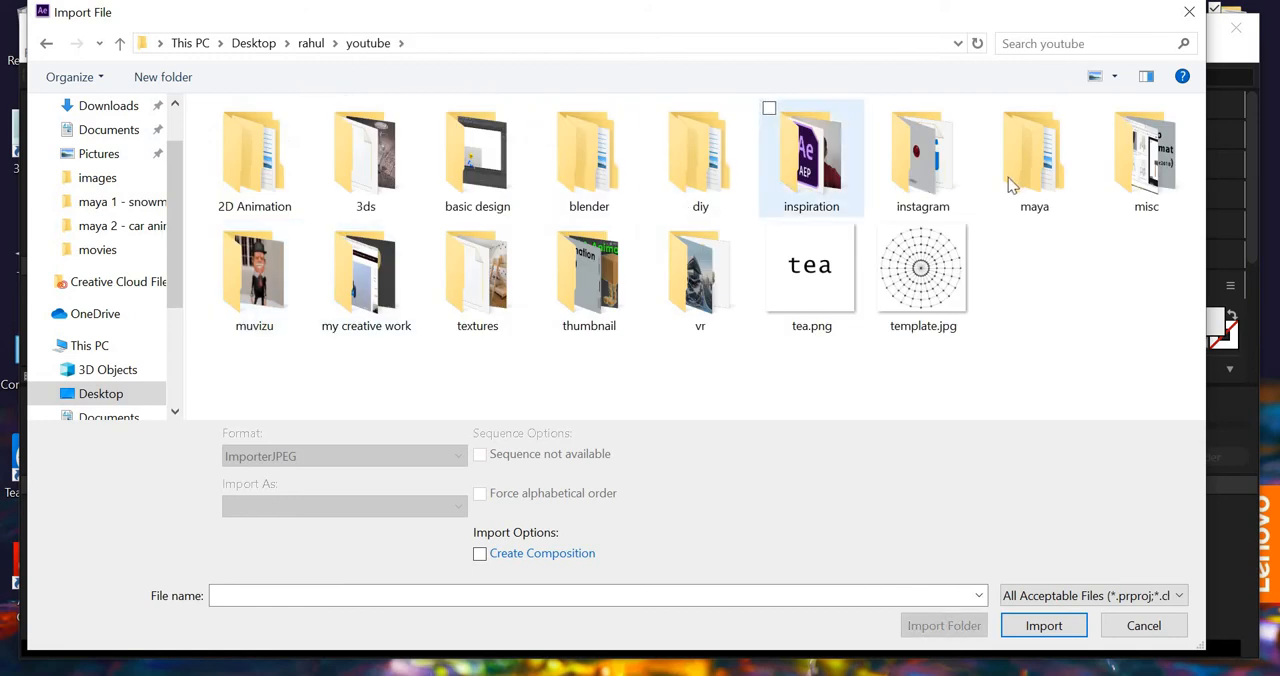
double_click(1045, 172)
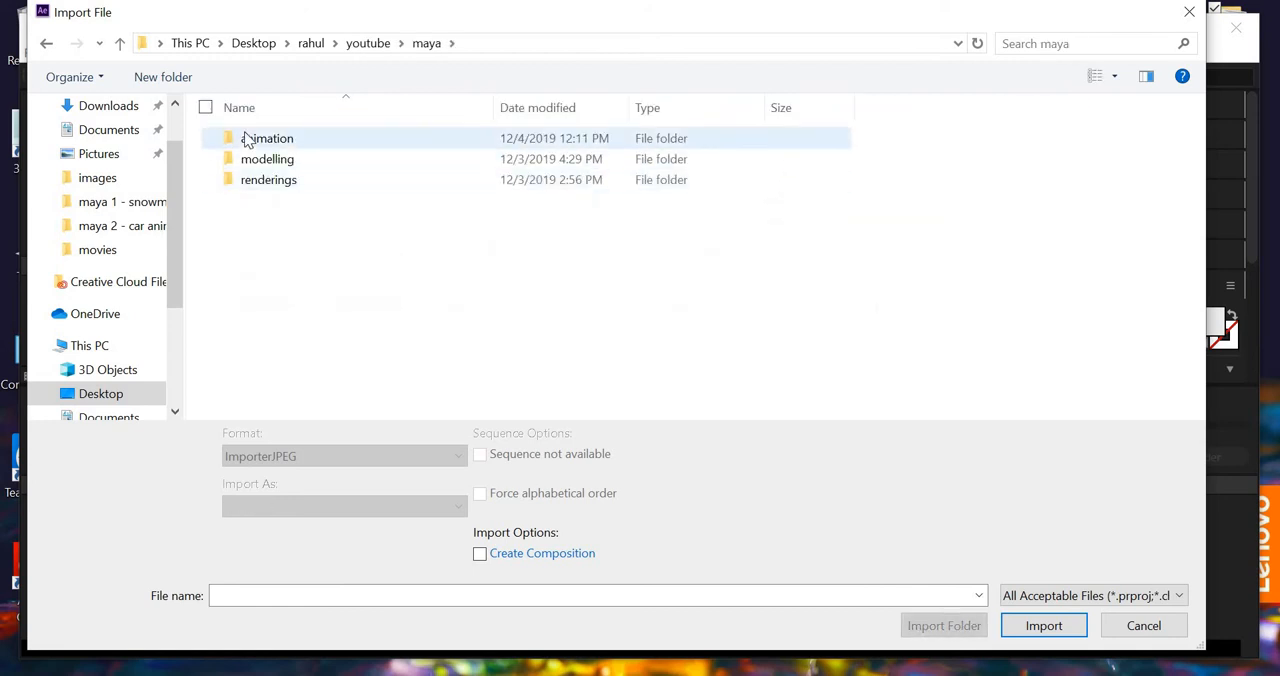
double_click(262, 140)
double_click(278, 140)
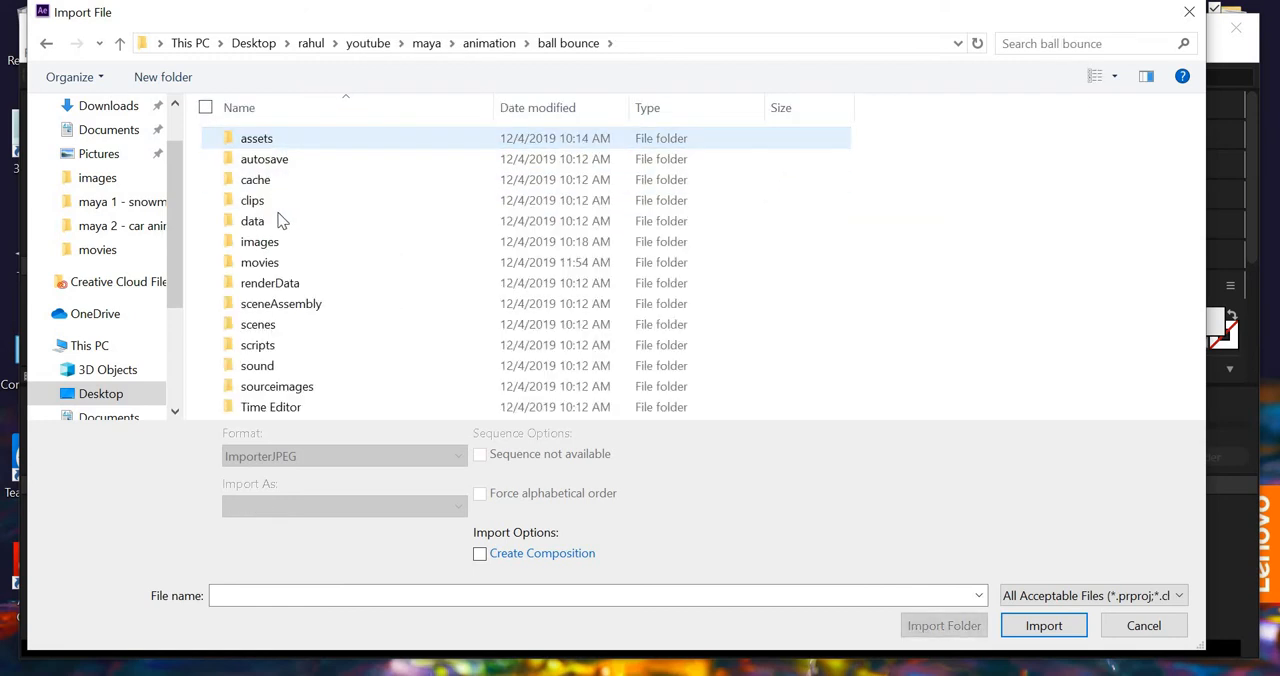
double_click(262, 241)
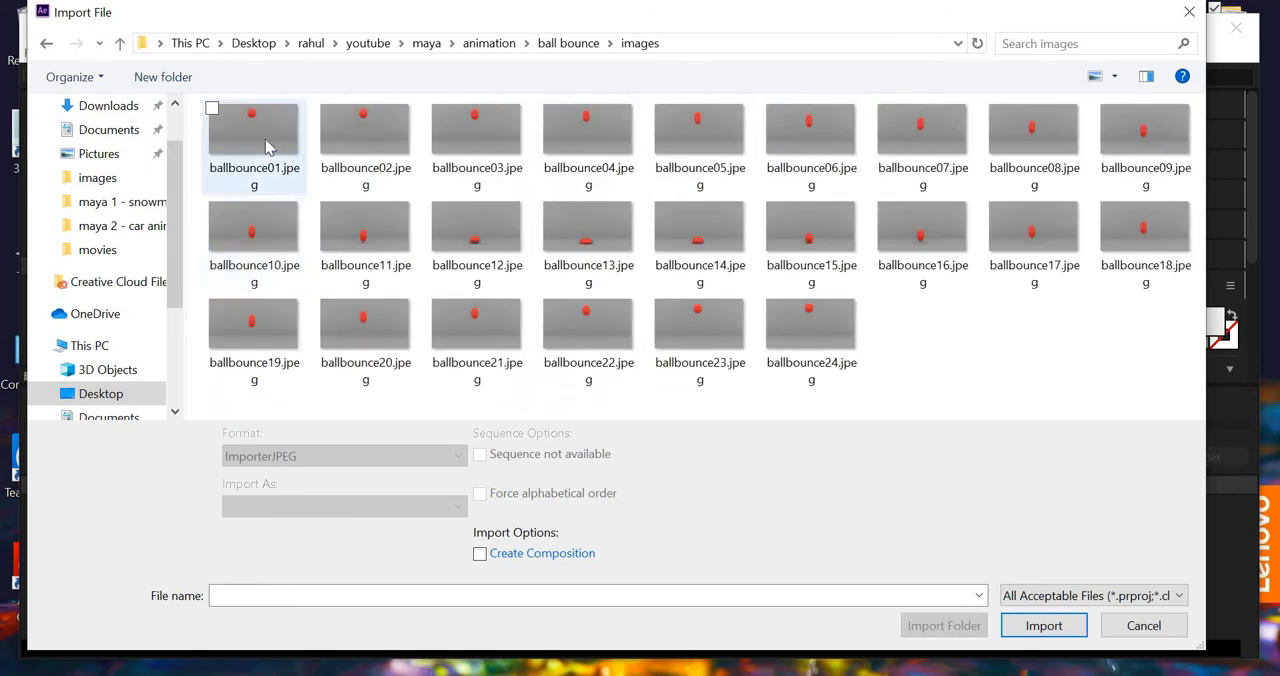
left_click(267, 147)
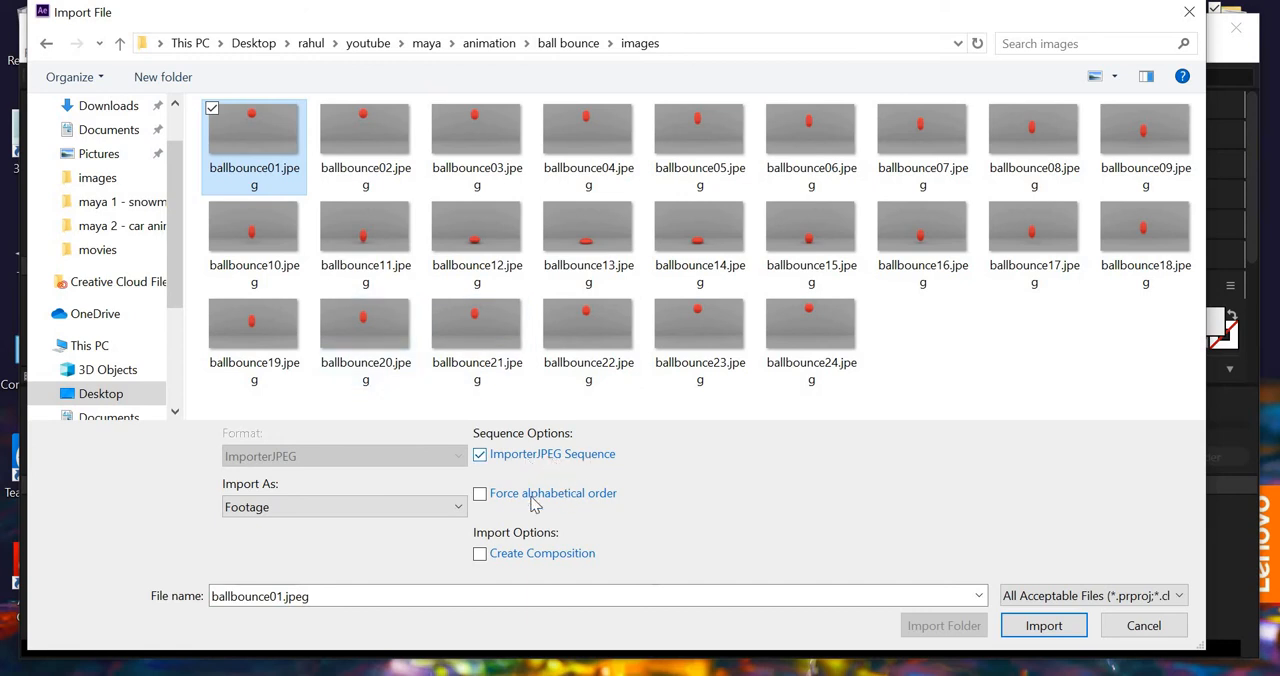
left_click(1043, 627)
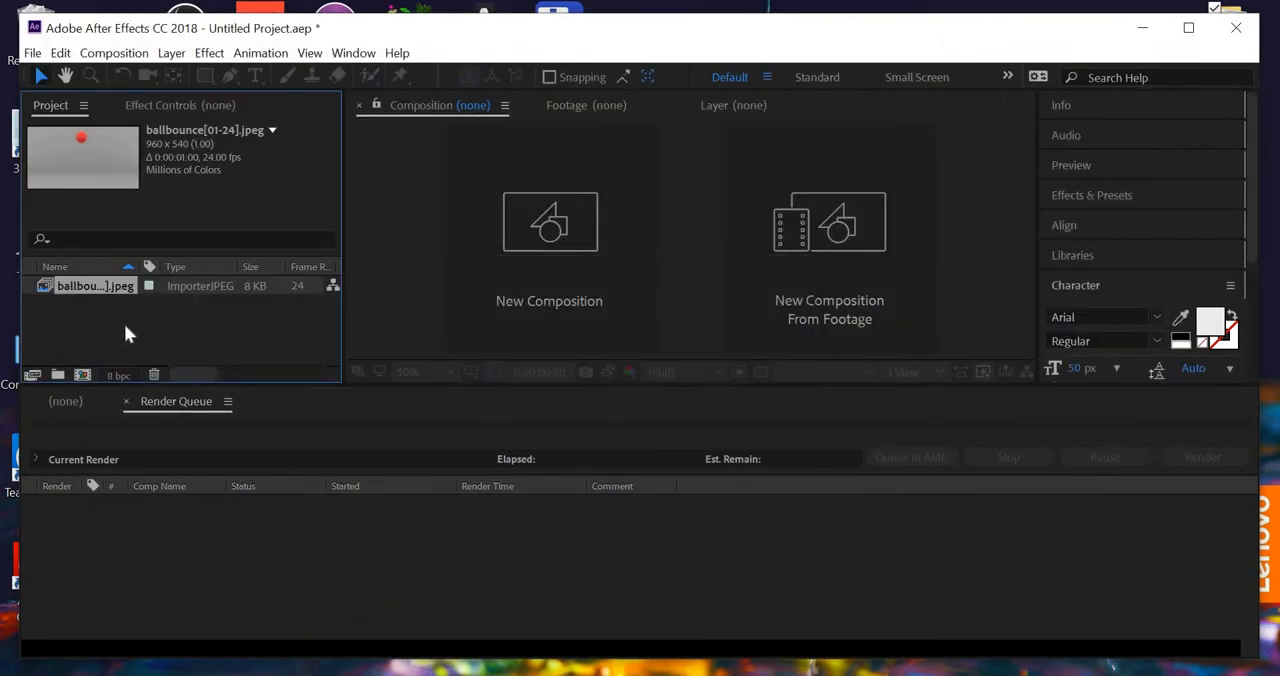
- Create a composition from the imported ballbounce sequence by placing it in the empty timeline
left_click(68, 406)
left_click(170, 405)
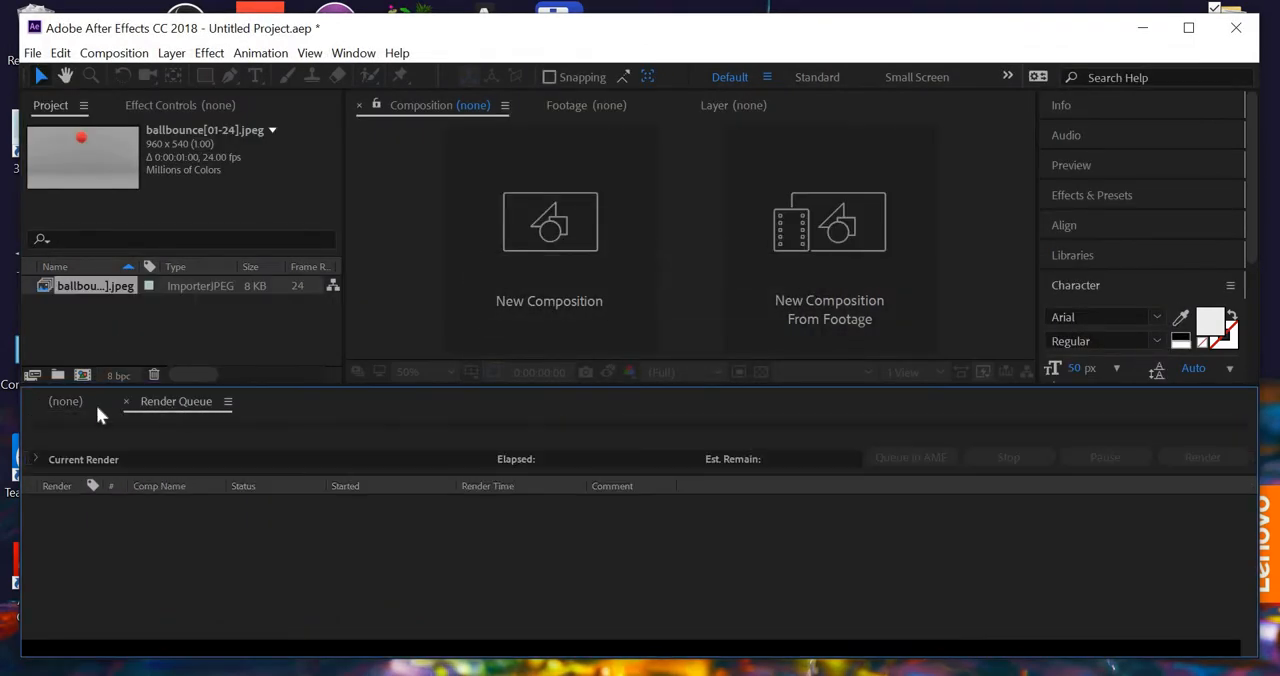
left_click(73, 404)
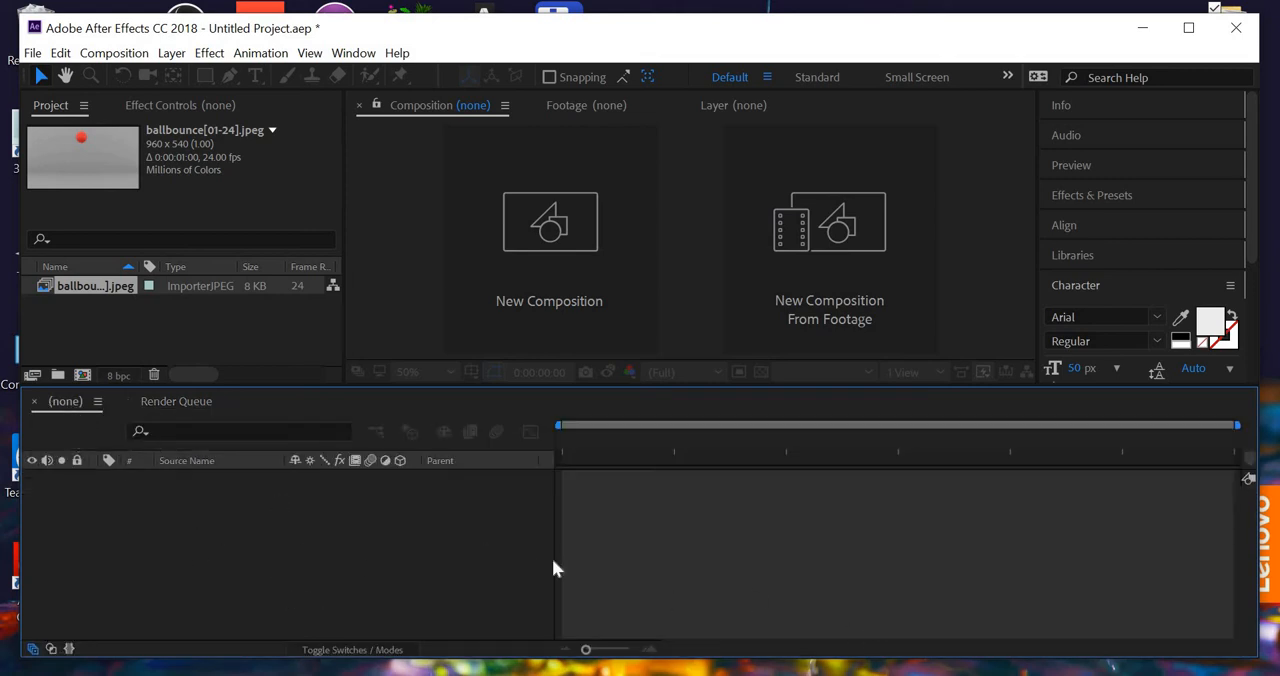
left_click_drag(151, 527, 151, 536)
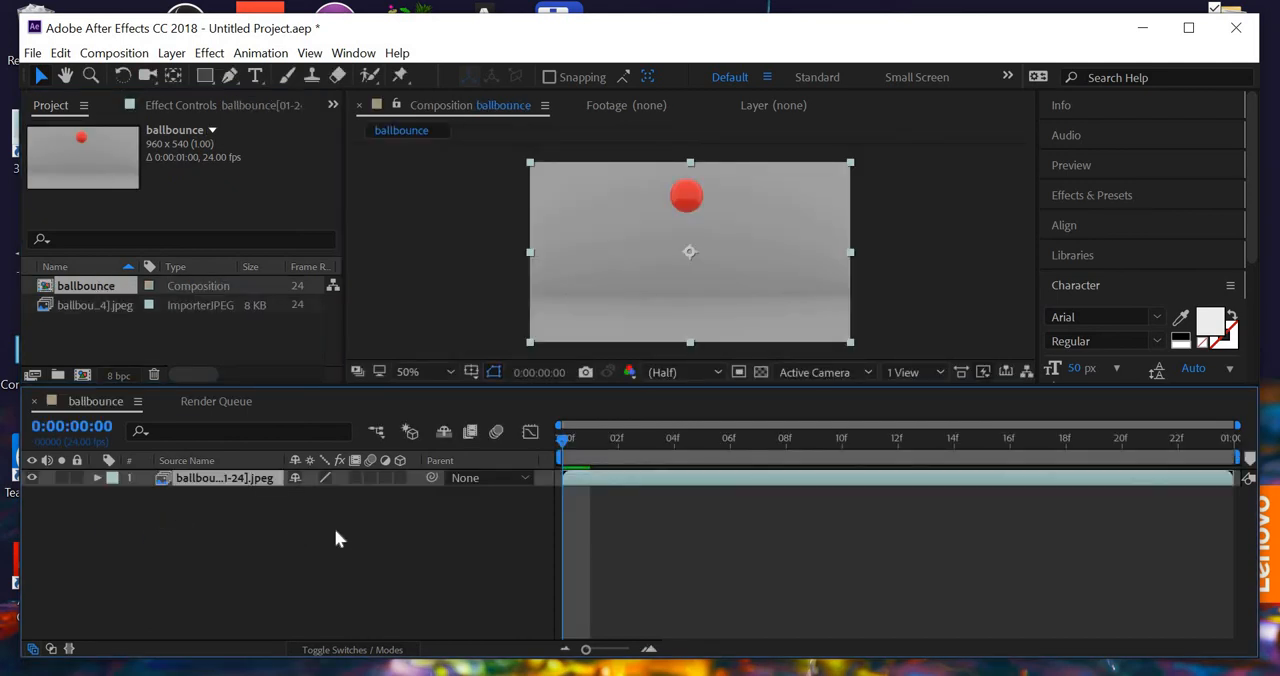
- Preview the ball bounce animation in the ballbounce composition and stop the playback
left_click(89, 288)
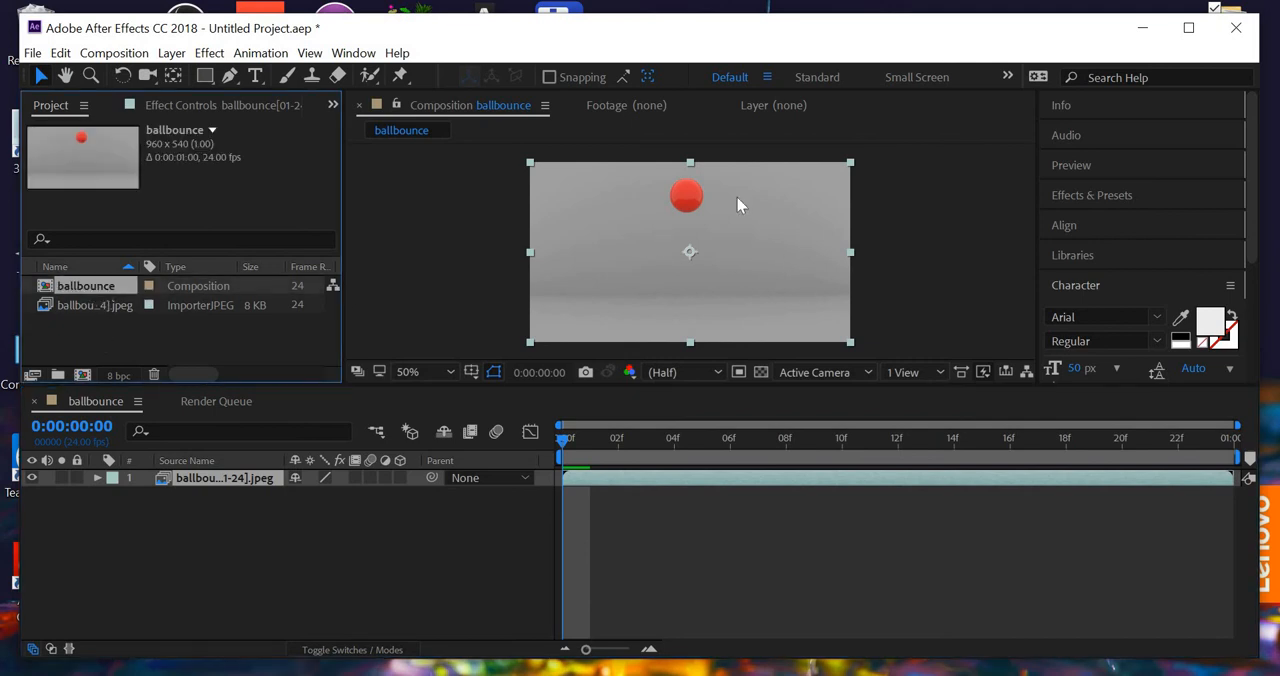
scroll(671, 262, "up", 1)
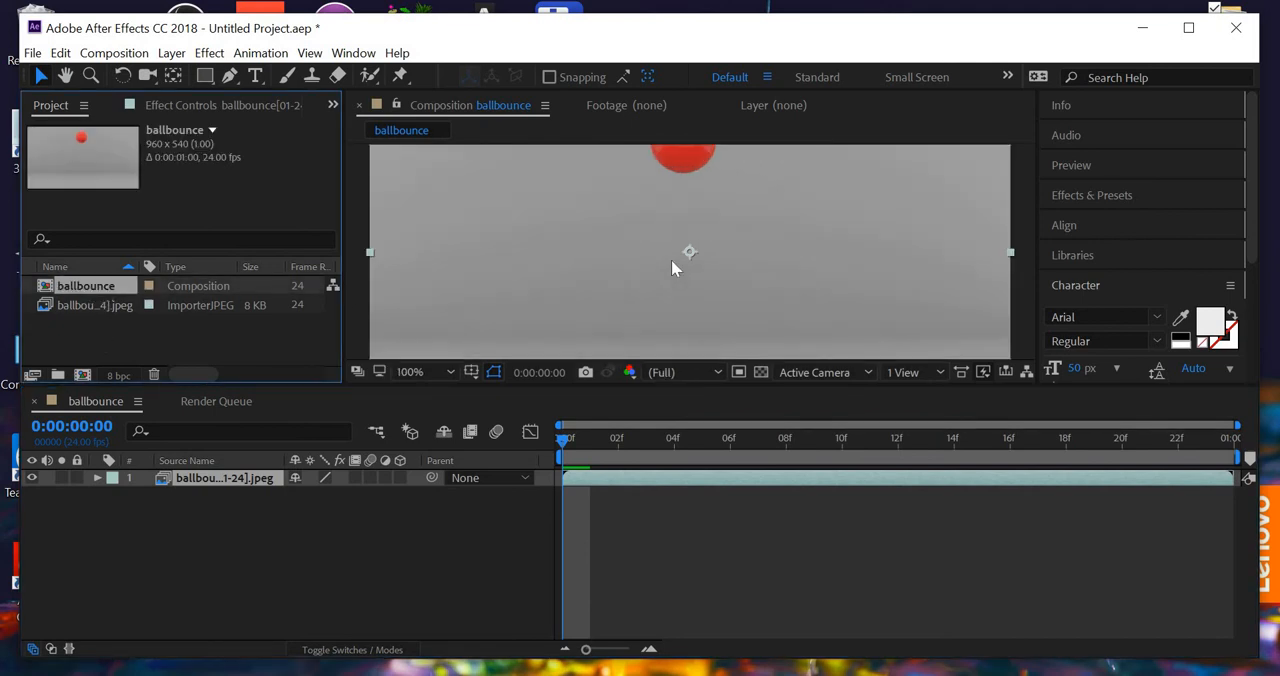
scroll(671, 262, "down", 1)
key("space")
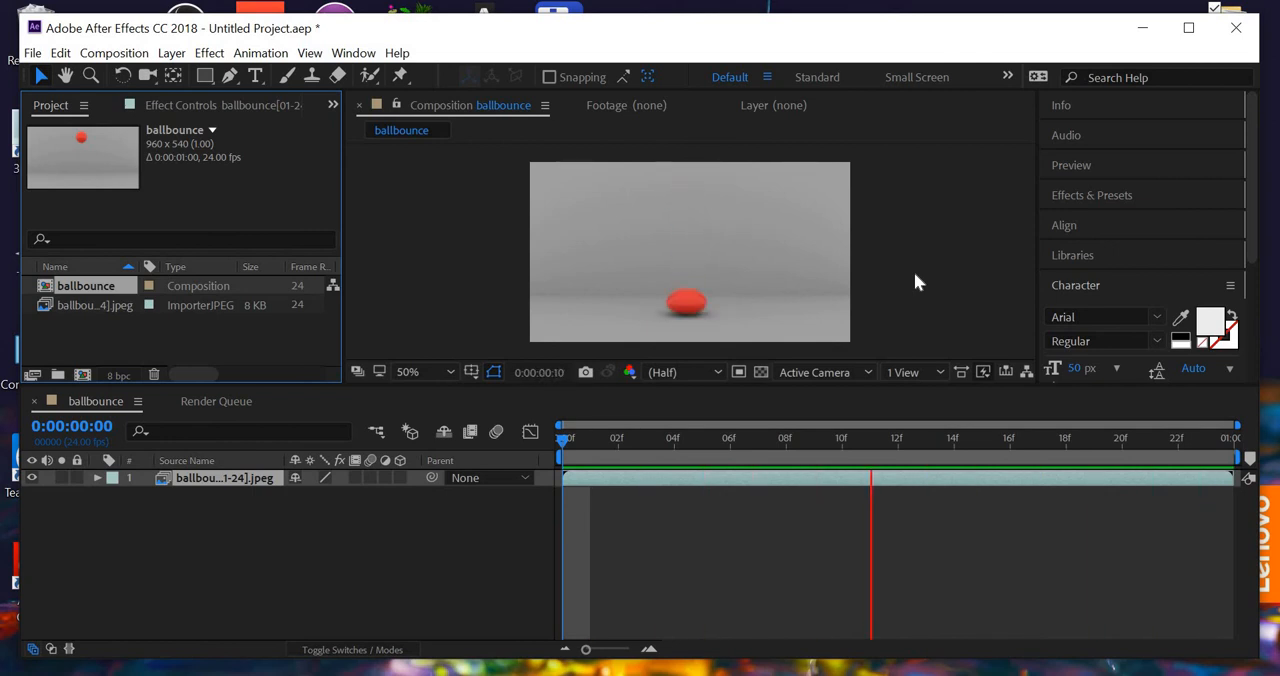
key("space")
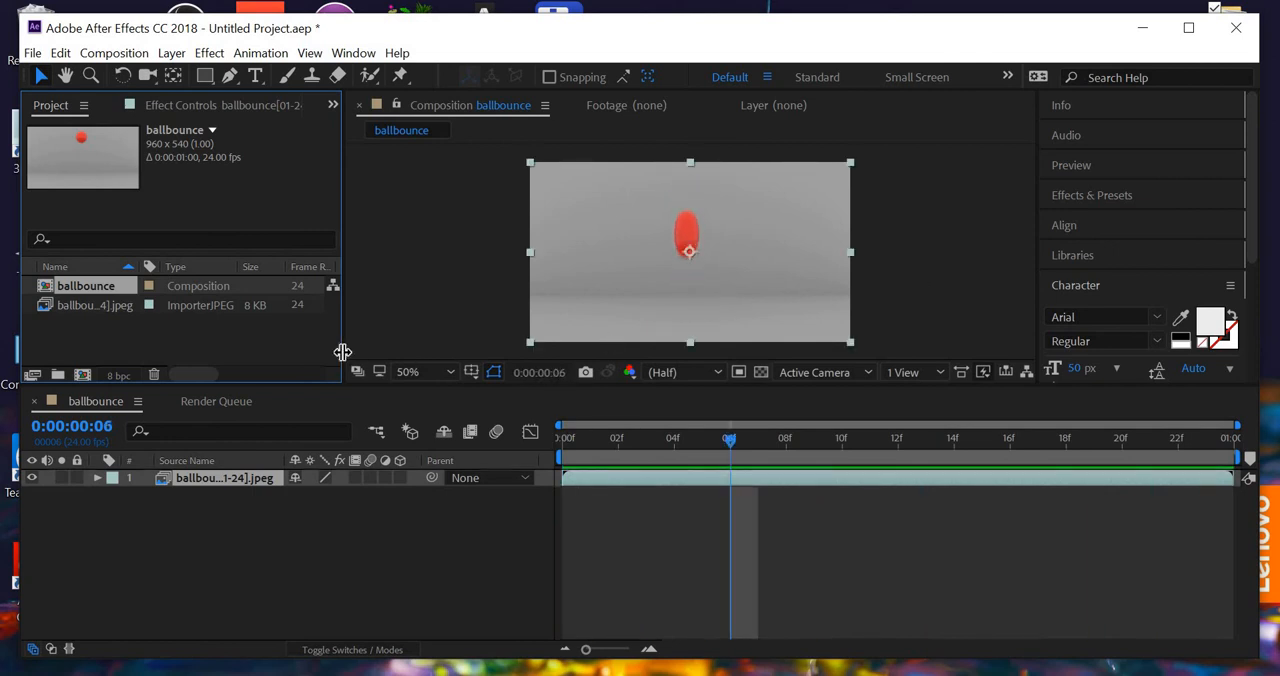
- Duplicate the ballbounce sequence layer in the timeline to make six copies in total
left_click(229, 535)
left_click(229, 482)
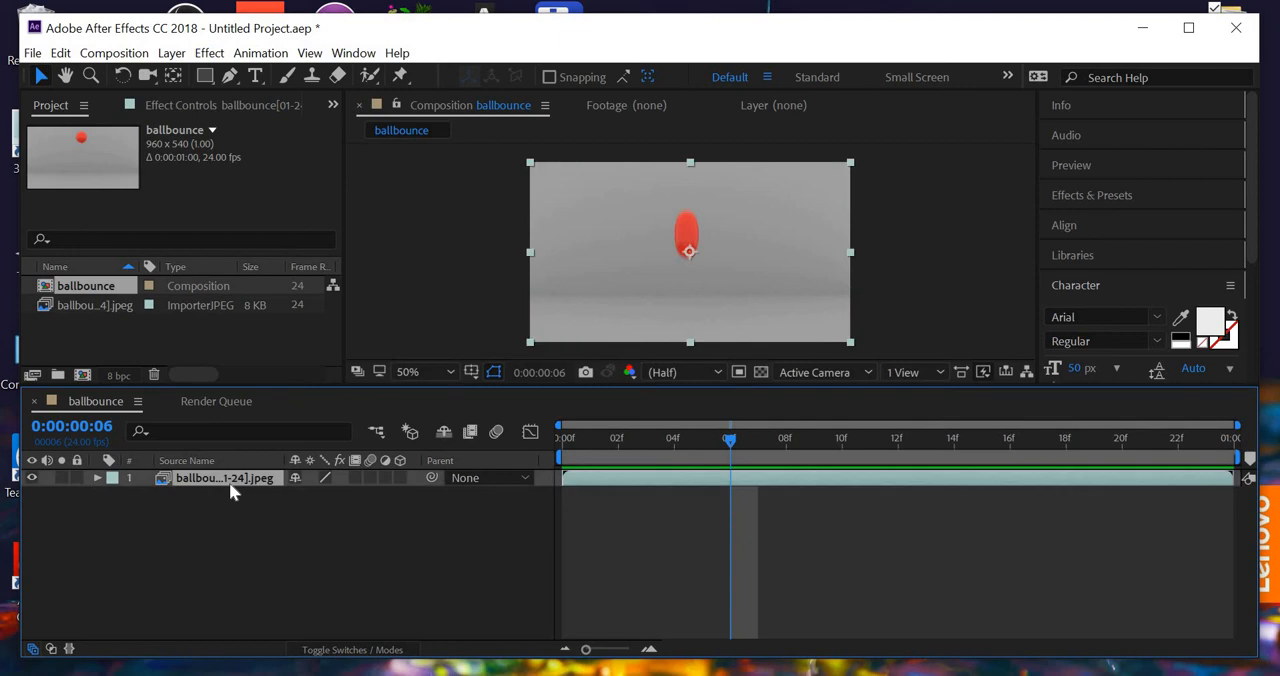
key("ctrl+d")
key("ctrl+d")
key("ctrl+d")
key("ctrl+d")
key("ctrl+d")
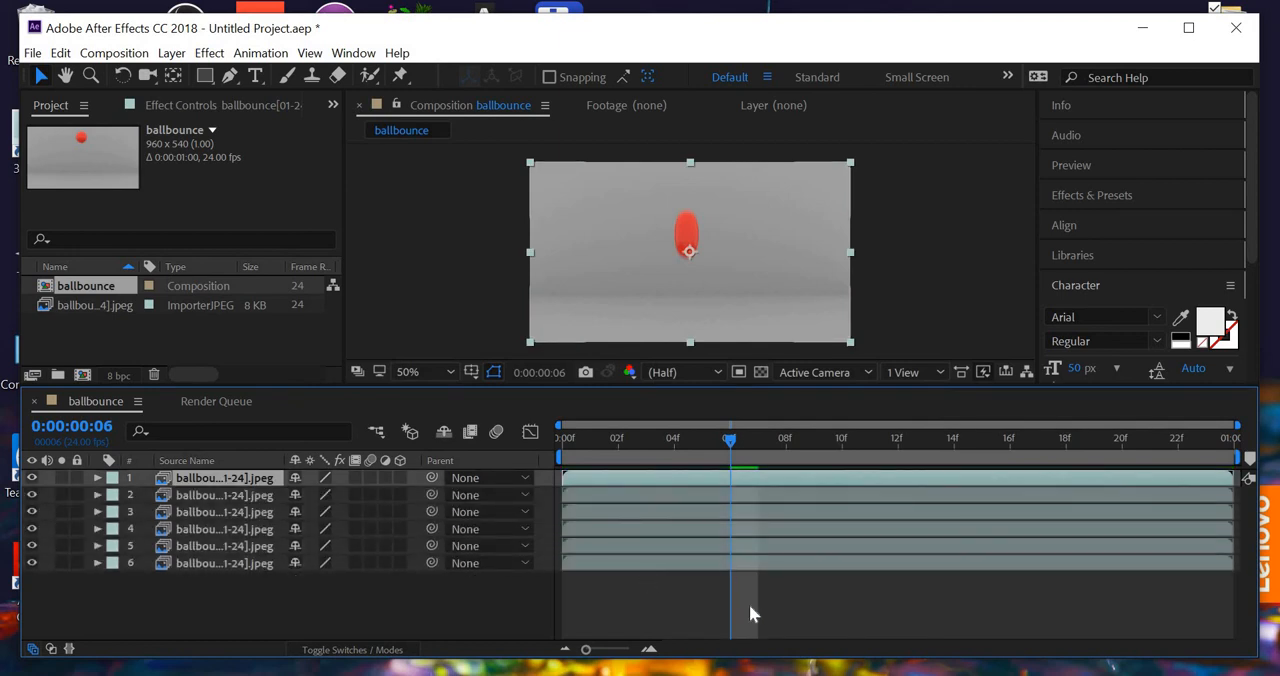
left_click(114, 54)
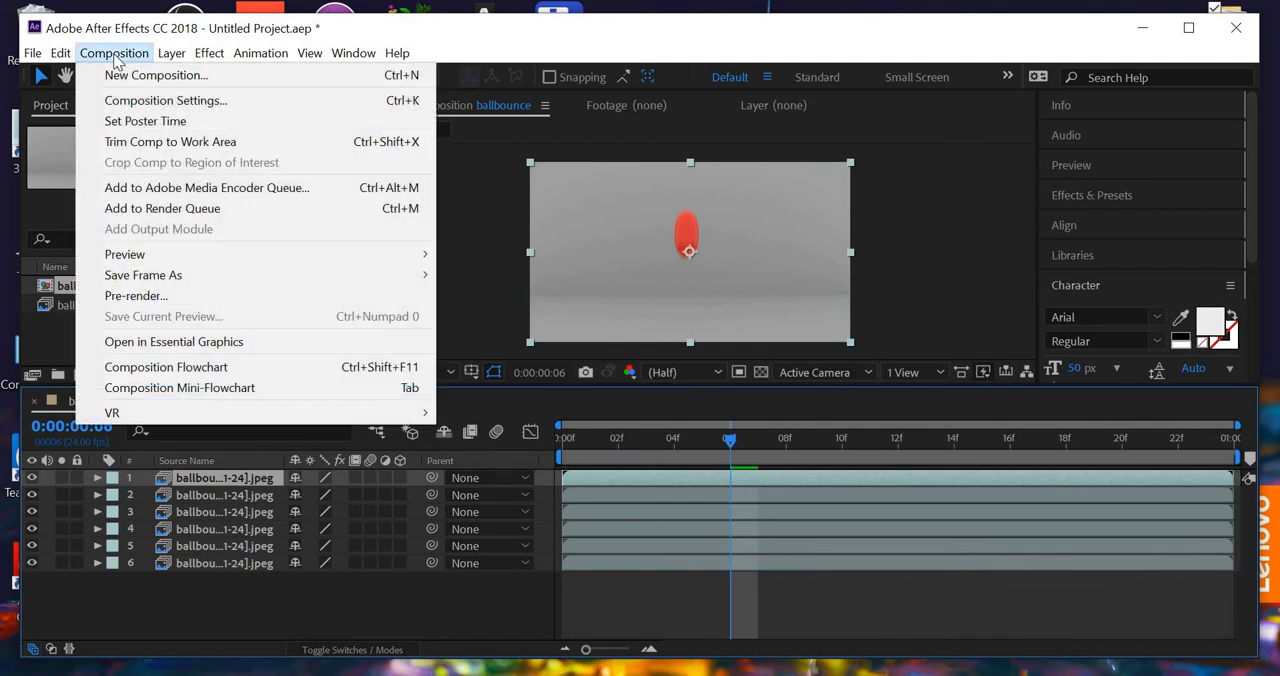
left_click(140, 100)
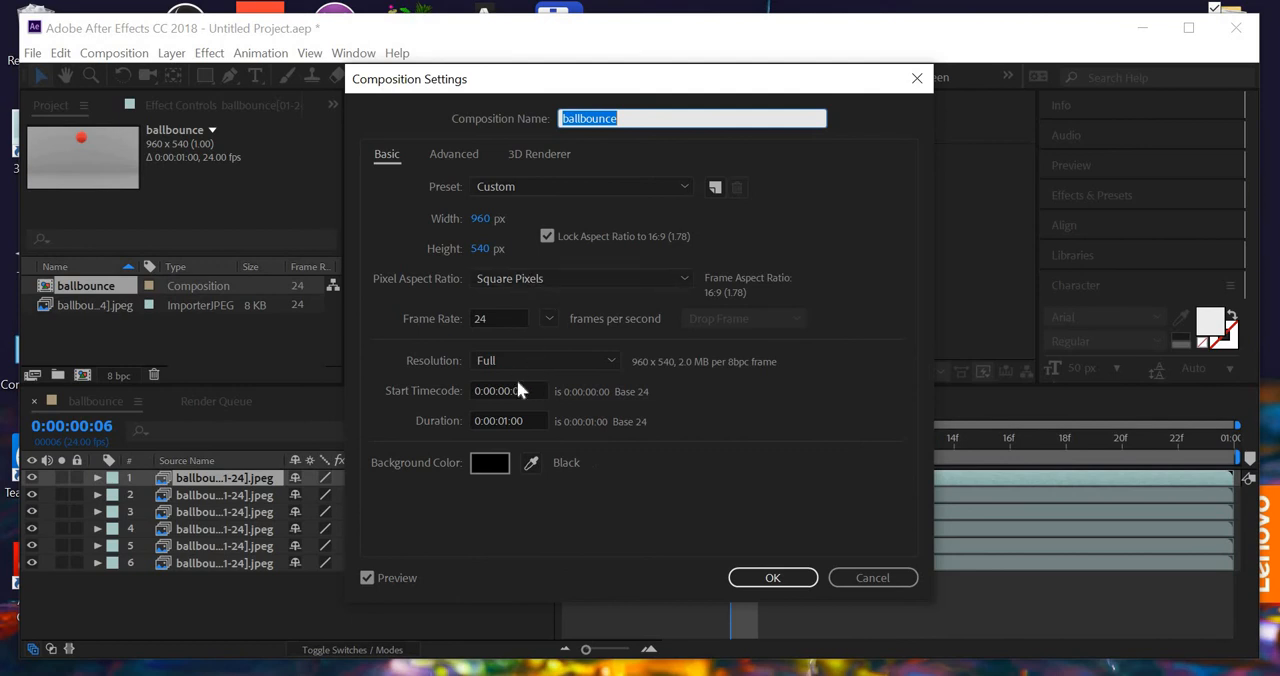
left_click(498, 421)
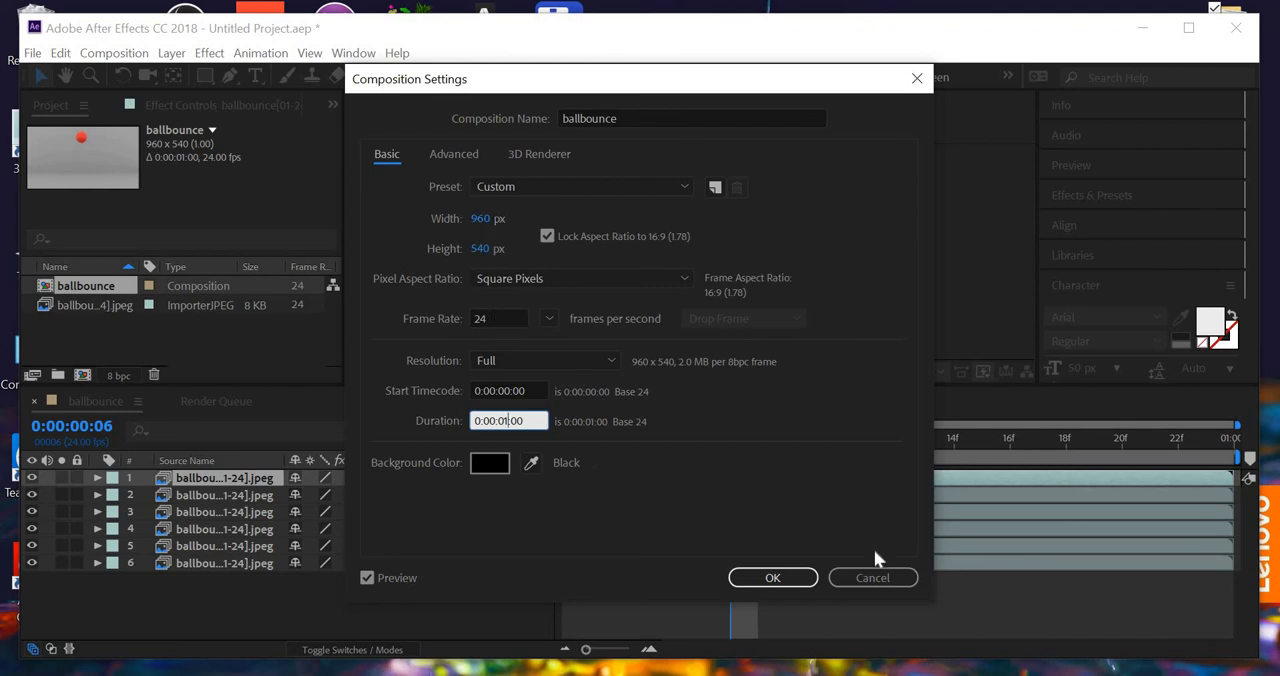
left_click(881, 578)
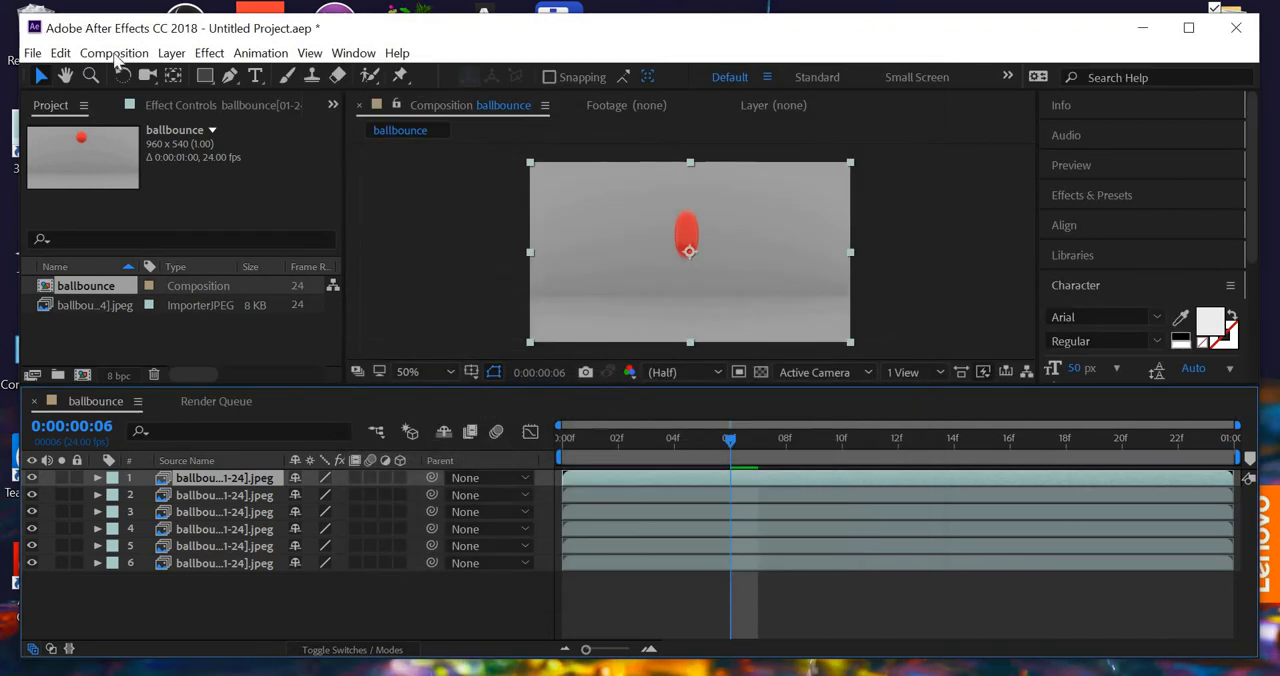
- Check the sequence footage frame rate in the Import preferences and close the preferences
left_click(114, 53)
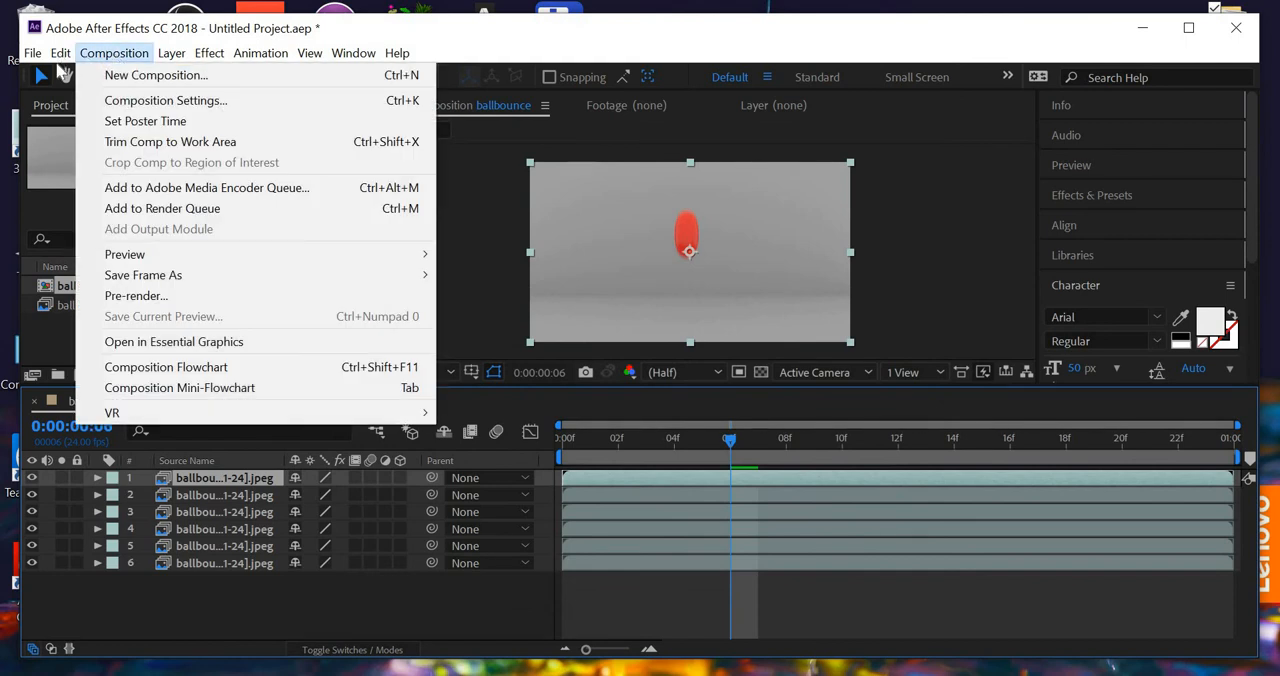
left_click(61, 53)
mouse_move(233, 568)
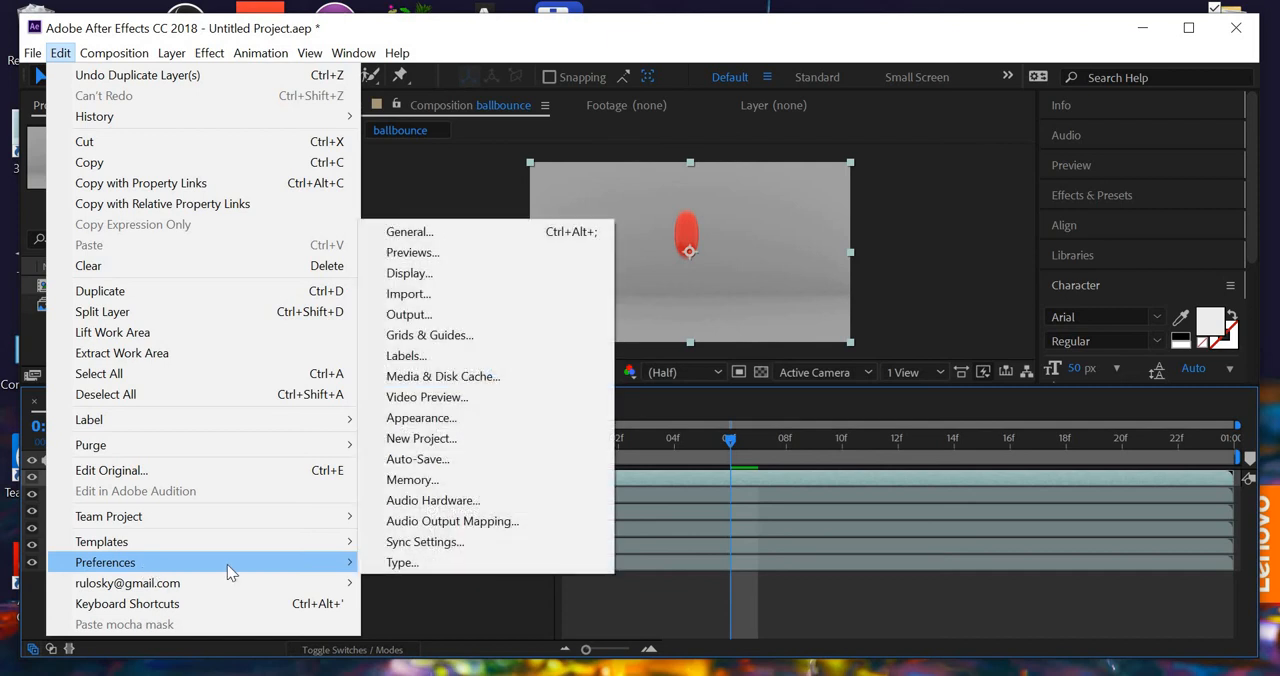
left_click(415, 294)
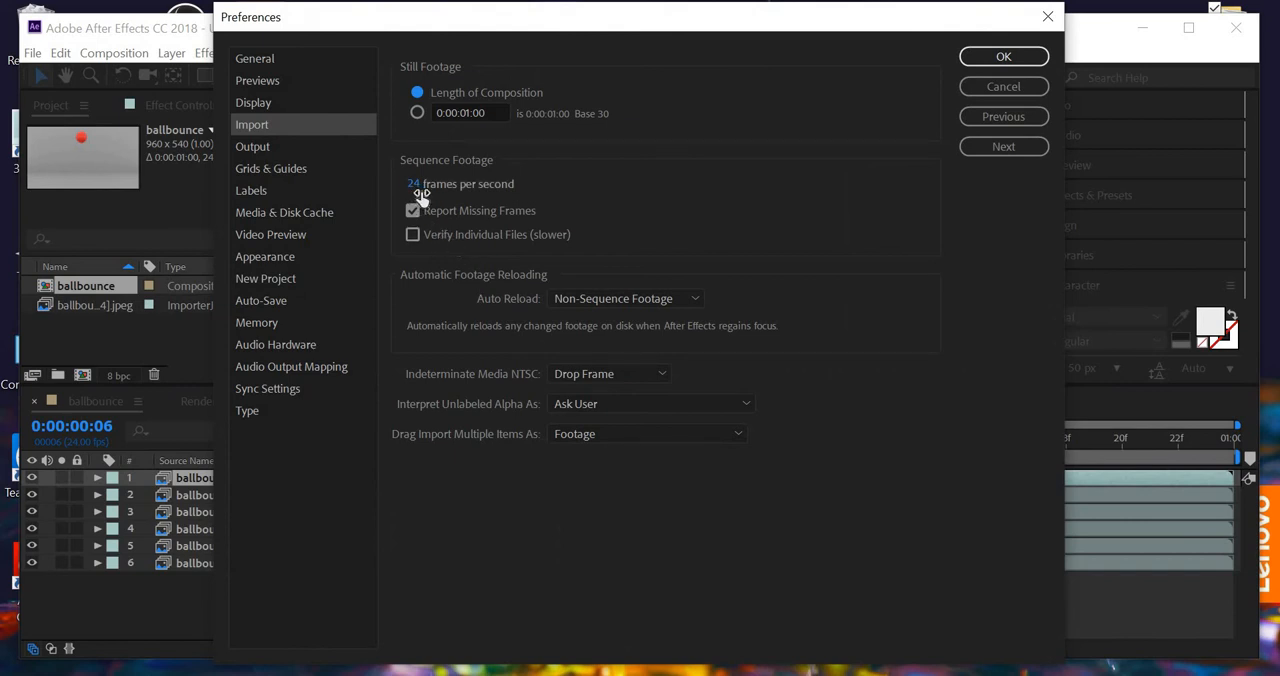
left_click(1003, 56)
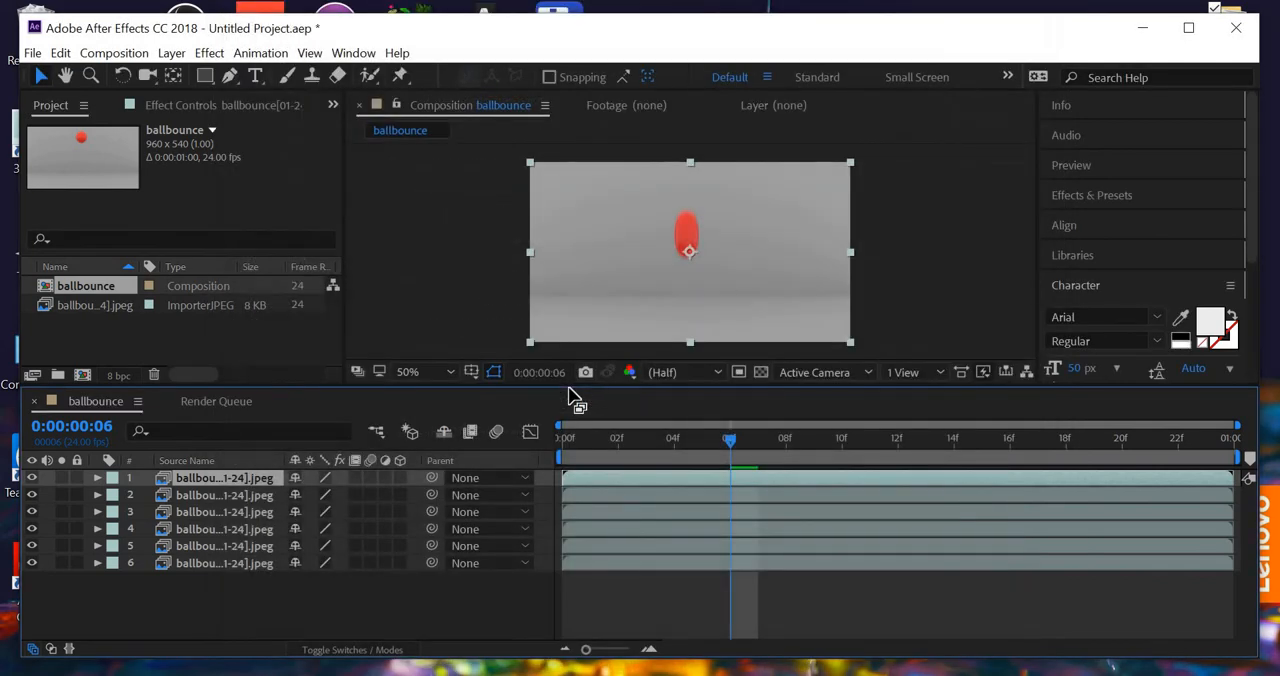
- Set the ballbounce composition's duration to 6 seconds and fit its full length in the timeline
left_click(114, 53)
left_click(170, 102)
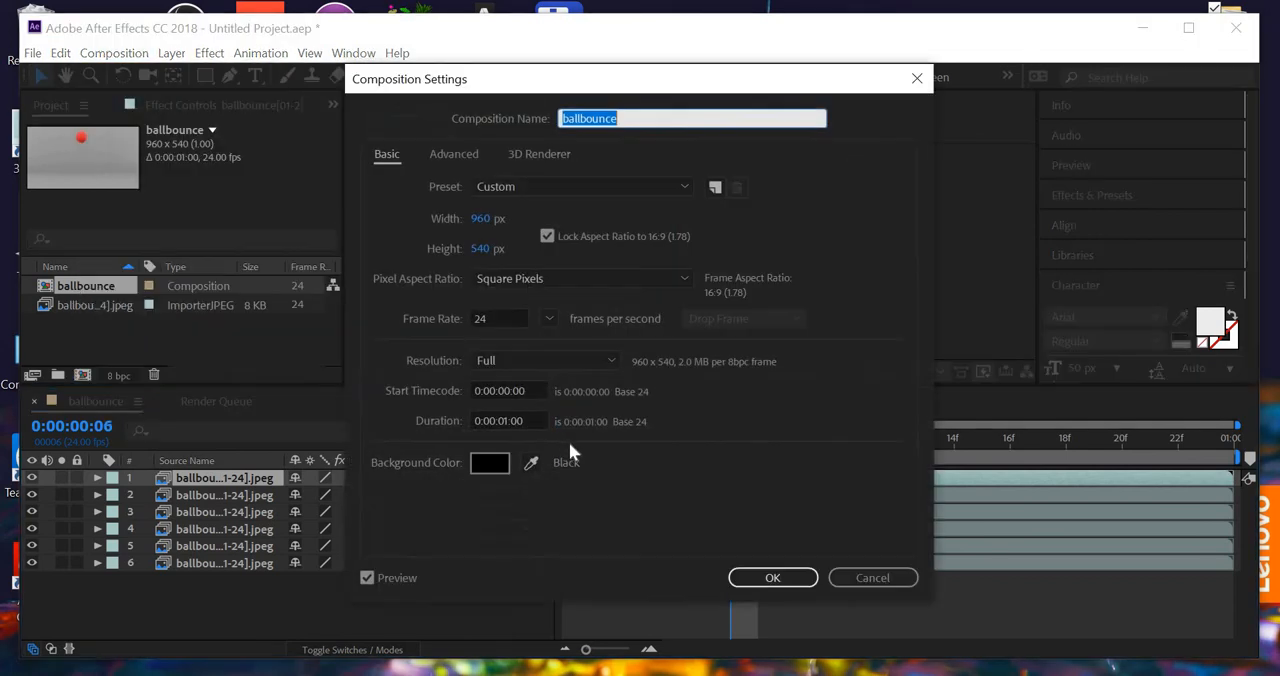
left_click(509, 424)
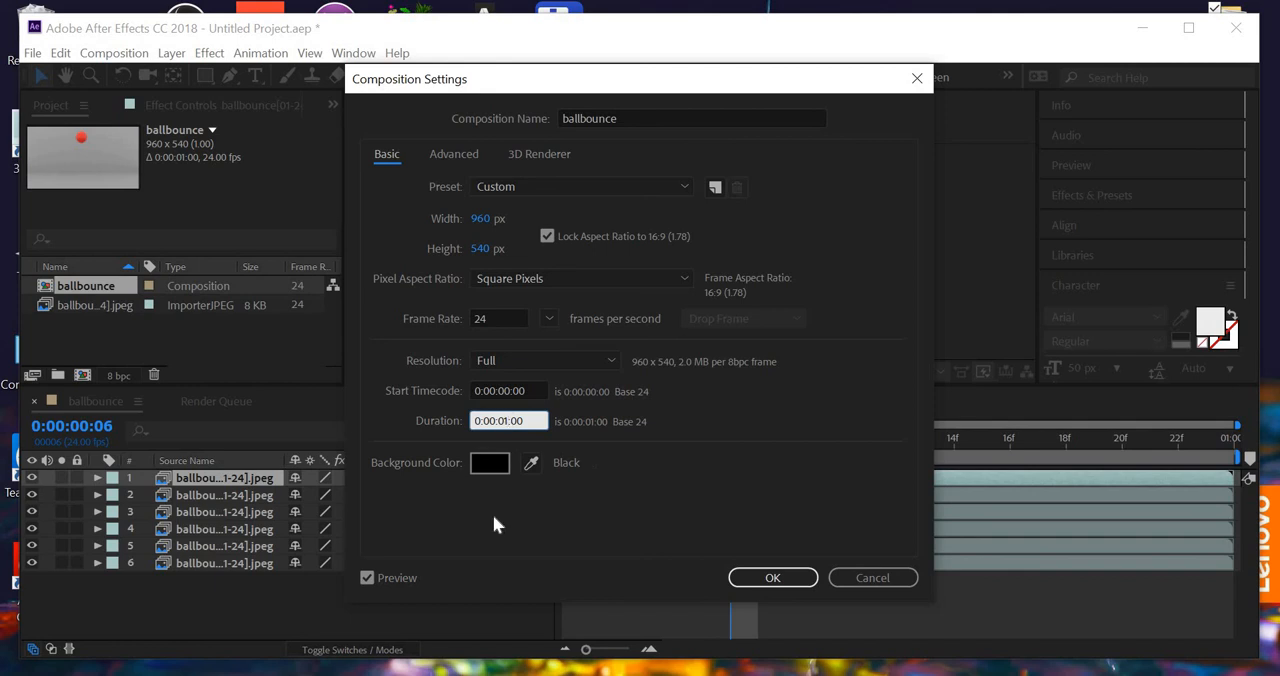
key("BackSpace")
type("6")
left_click(775, 578)
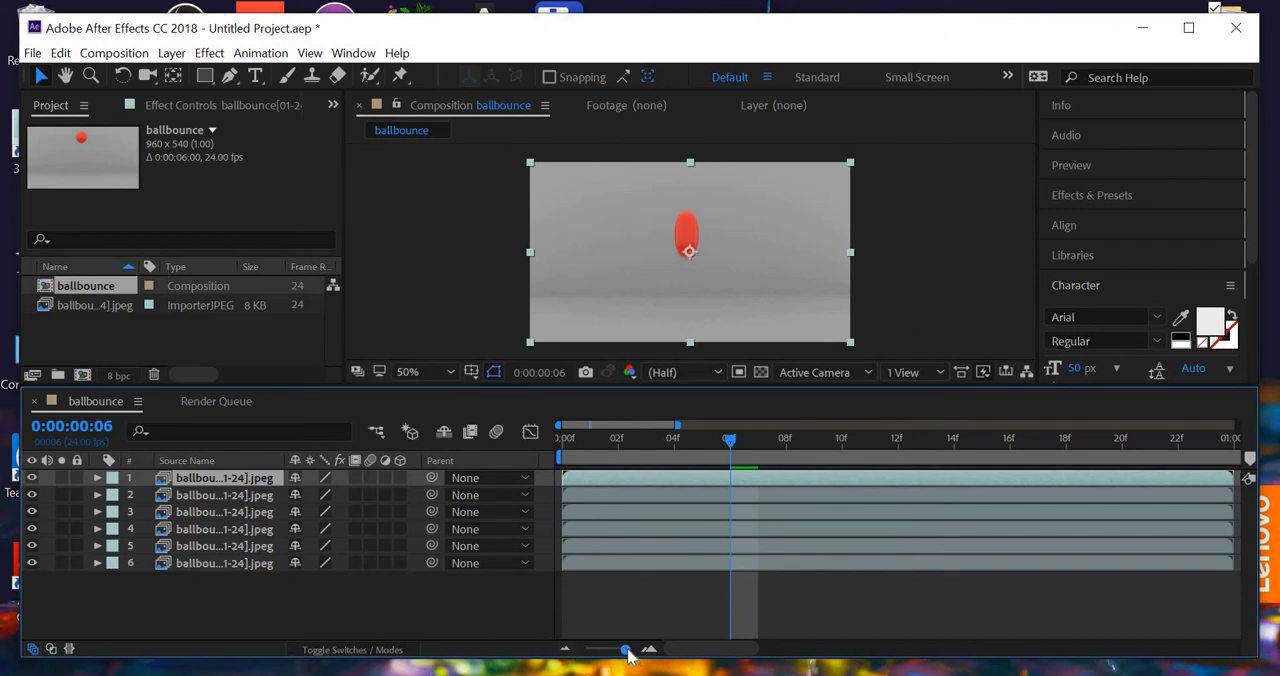
left_click_drag(625, 651, 582, 652)
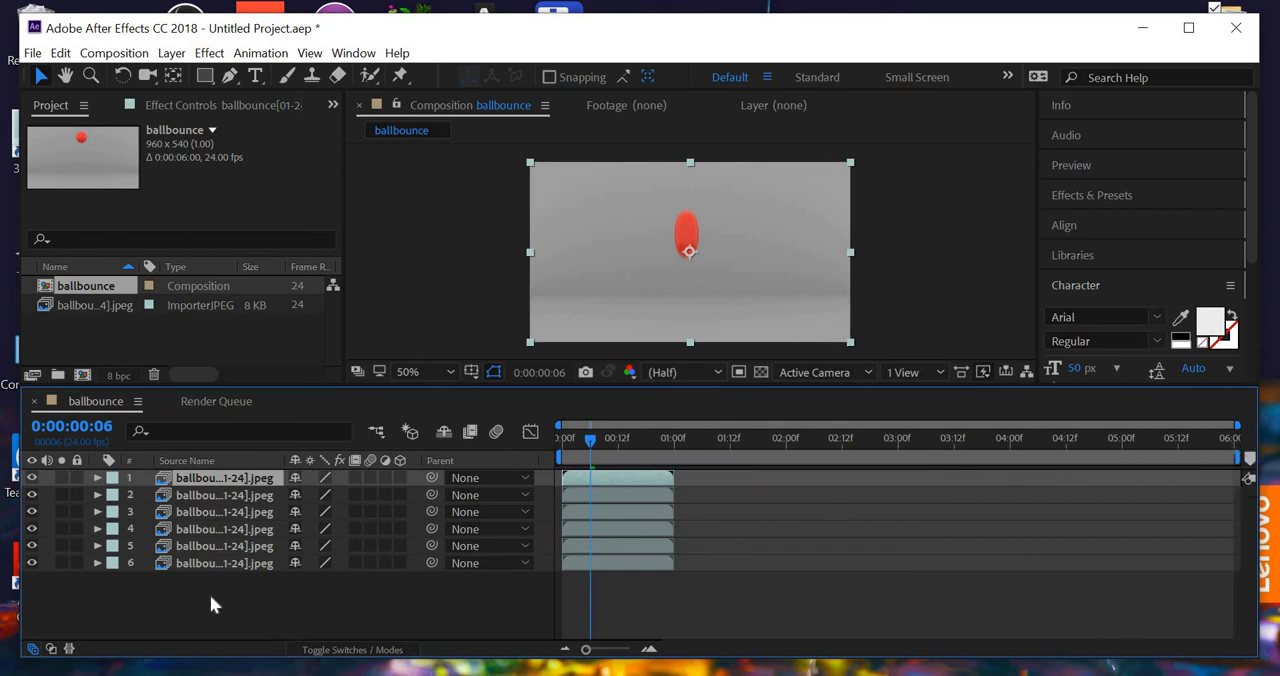
- Sequence all six ballbounce layers end to end without overlap and preview the looping animation
left_click_drag(210, 608, 177, 482)
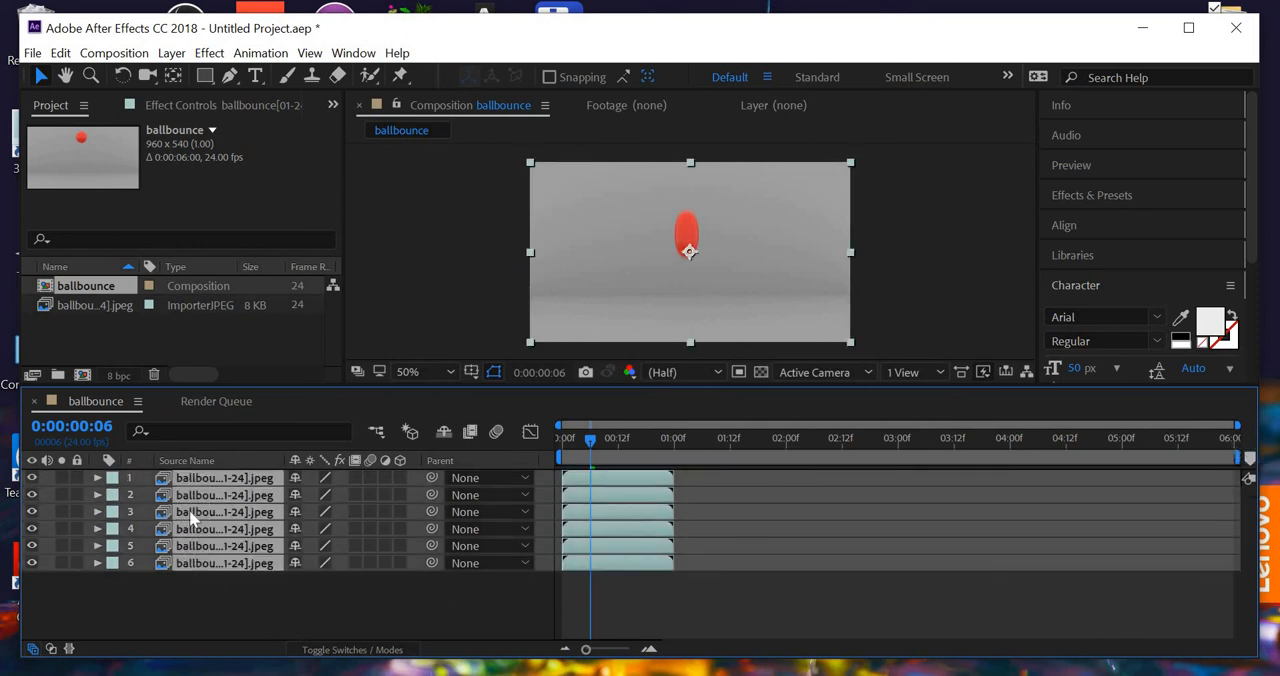
left_click(266, 55)
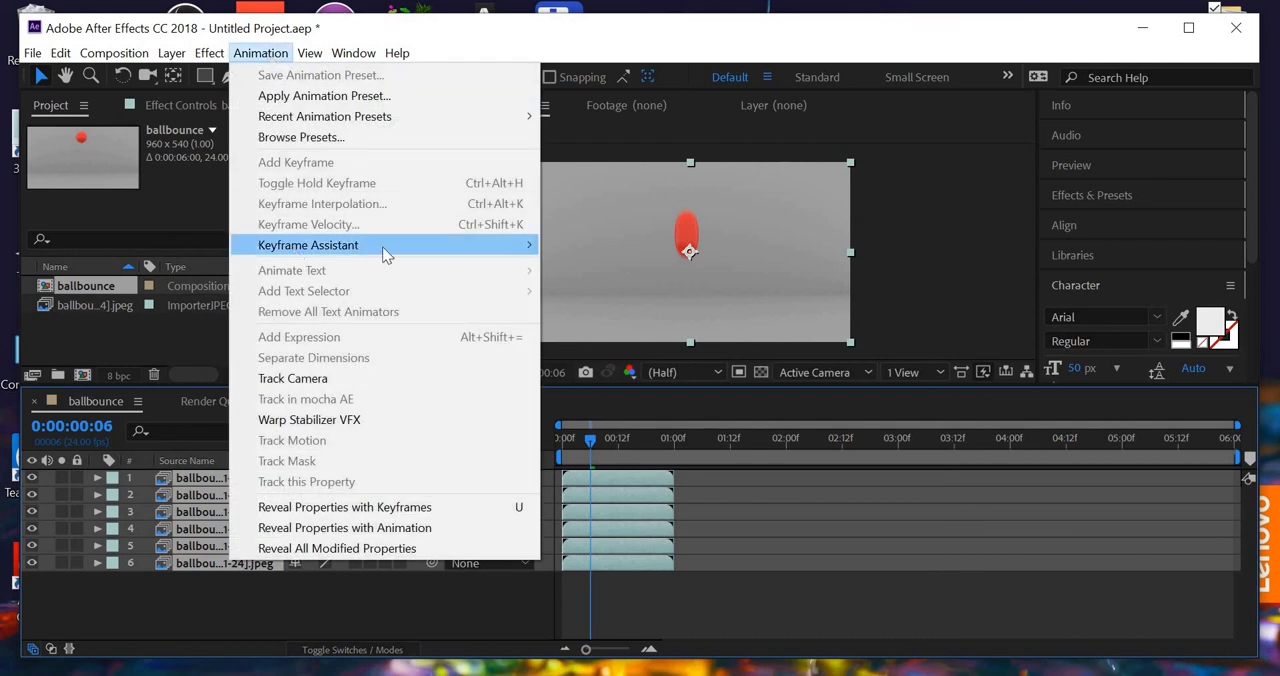
mouse_move(388, 247)
left_click(648, 411)
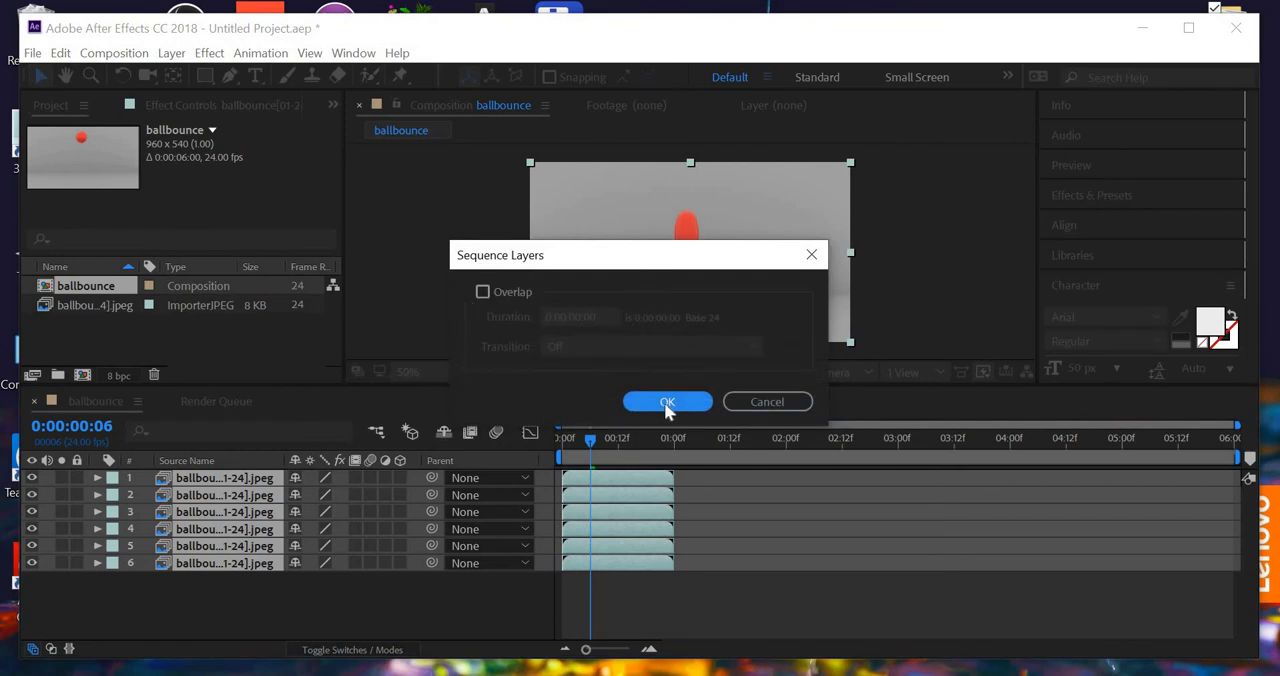
key("Return")
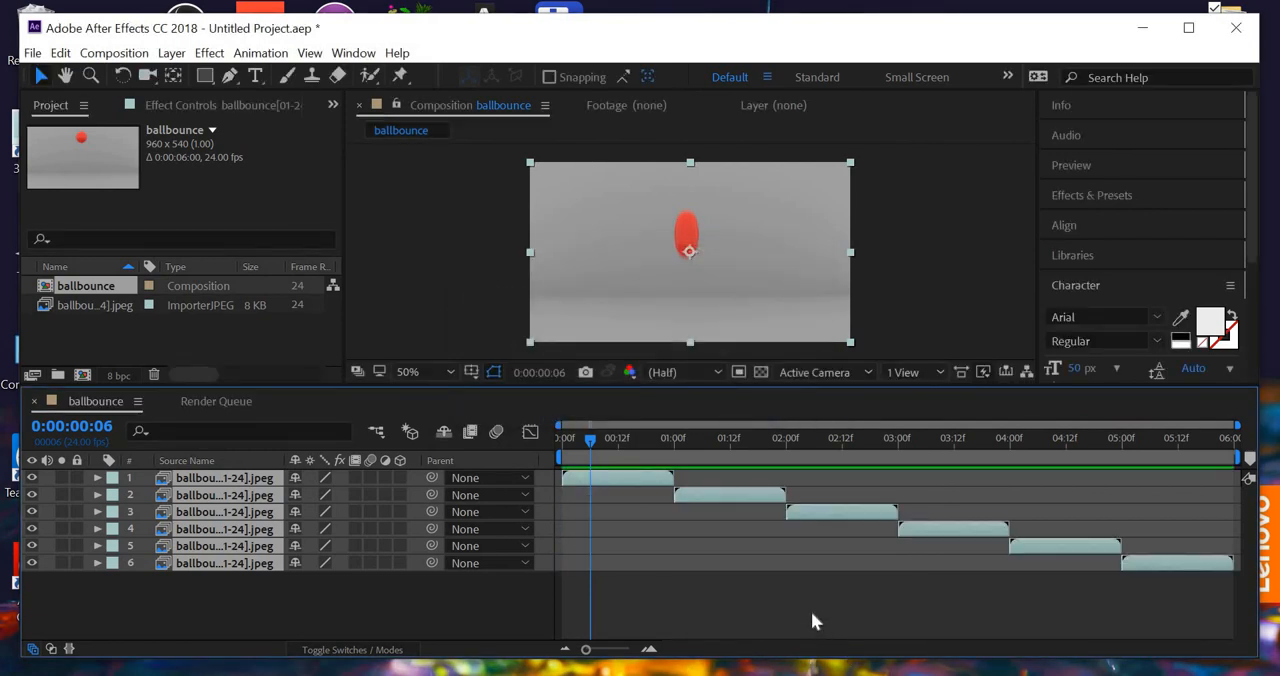
key("space")
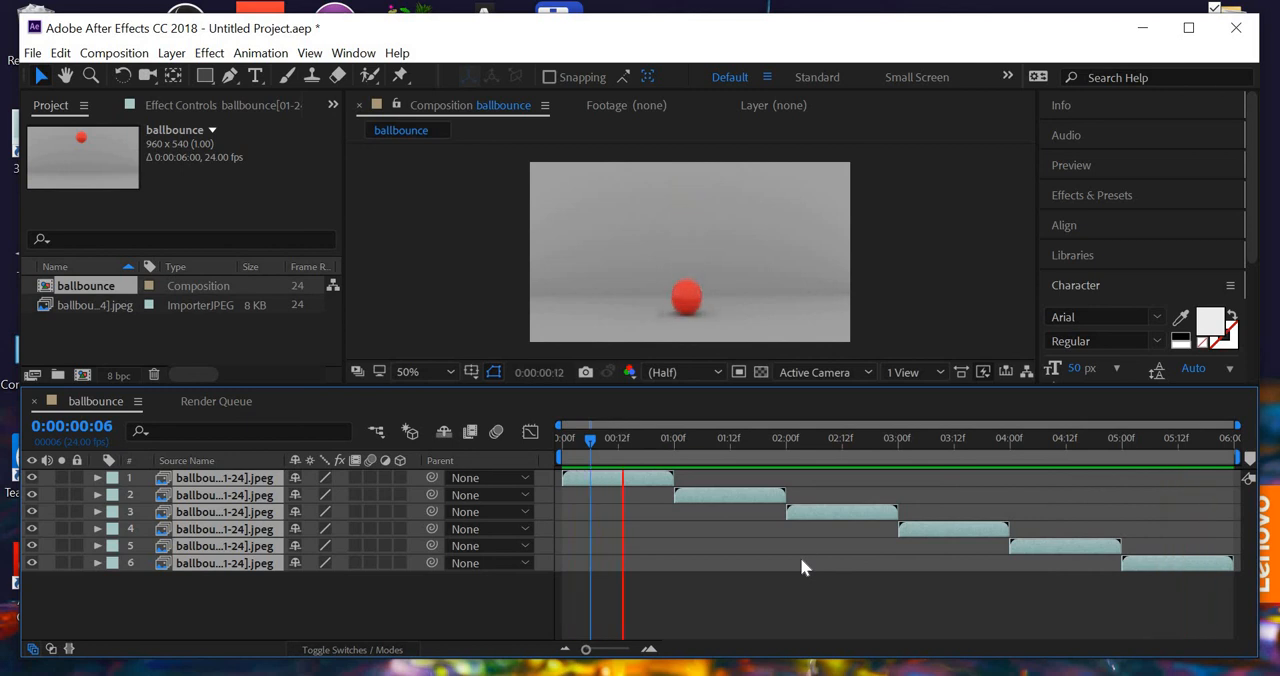
key("space")
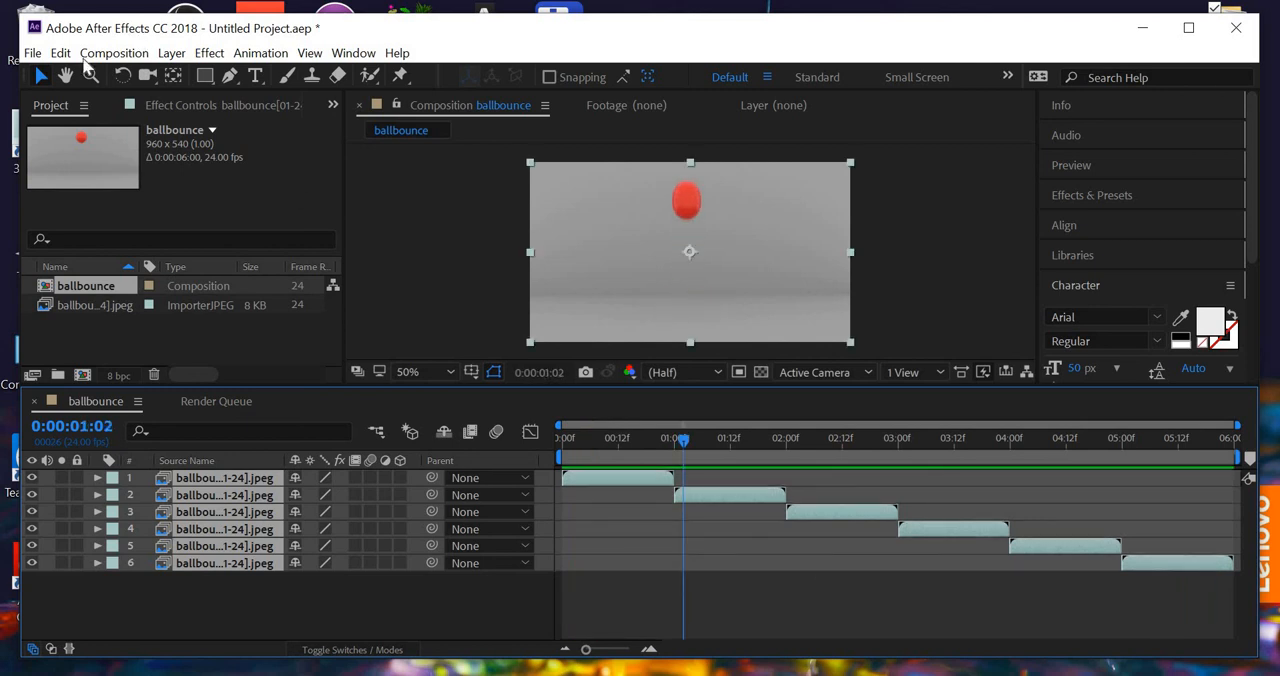
- Add the ballbounce composition to the Render Queue
left_click(32, 53)
mouse_move(176, 344)
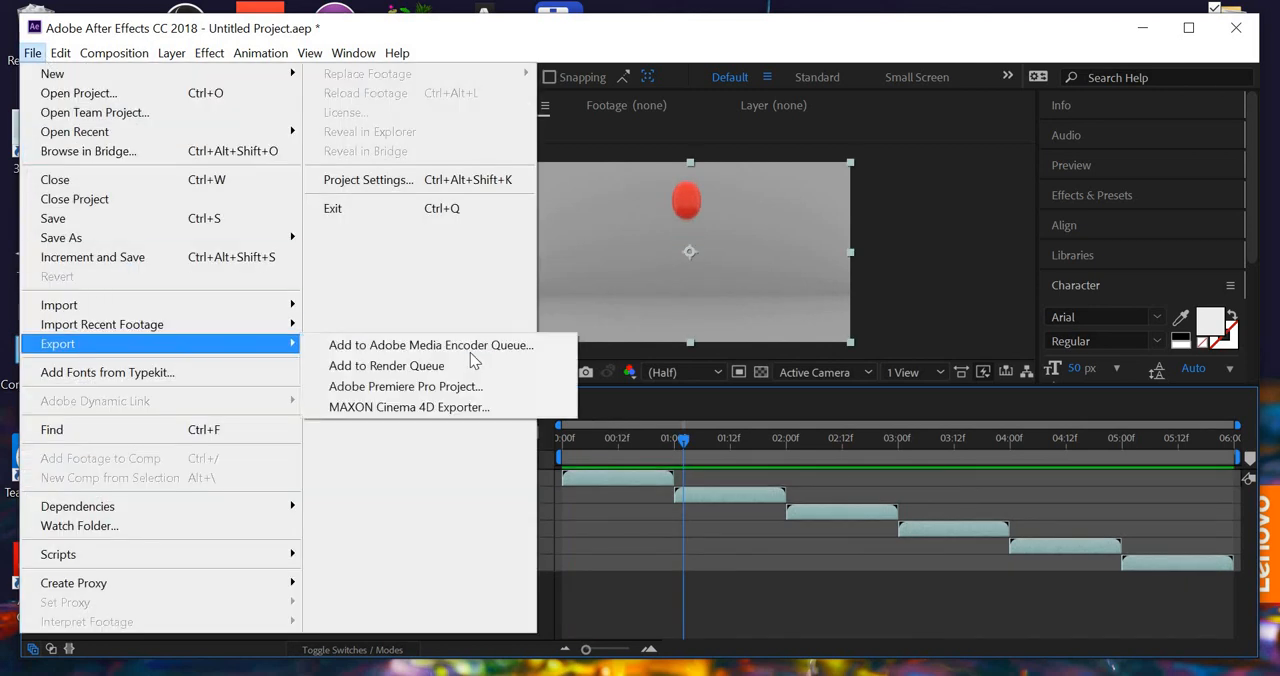
left_click(418, 377)
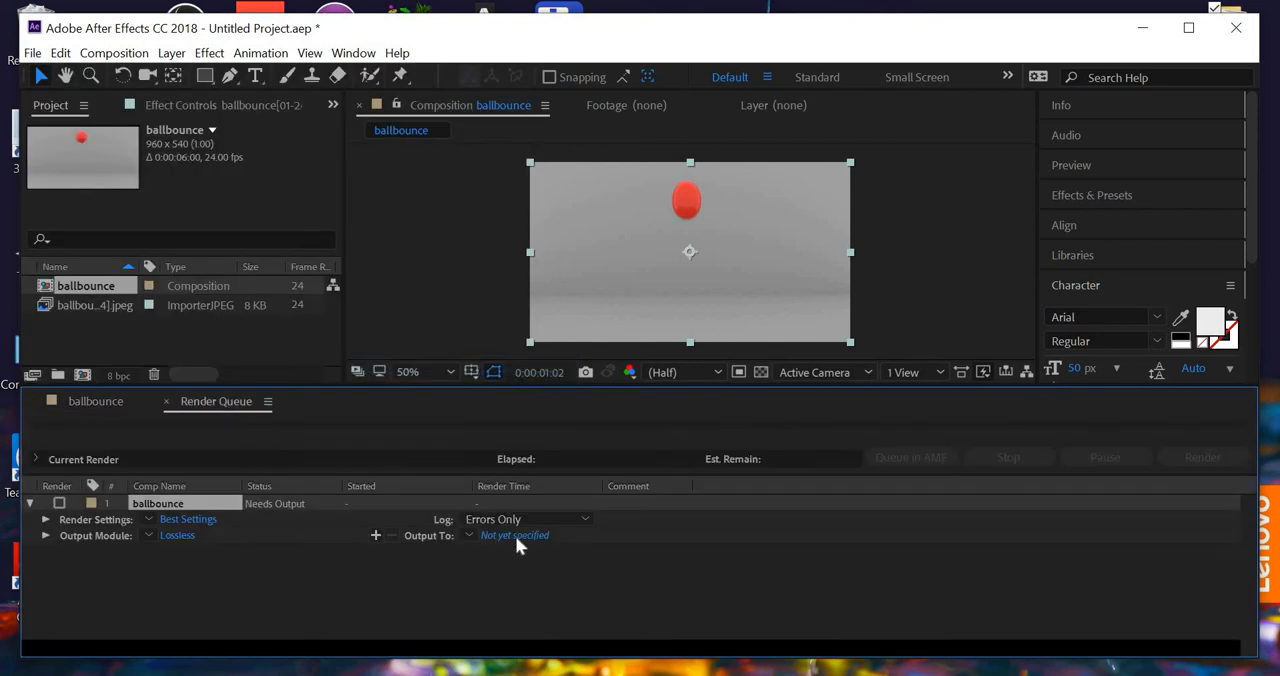
- Open the output destination and browse to the movies folder inside youtube, maya, animation, ball bounce
left_click(514, 536)
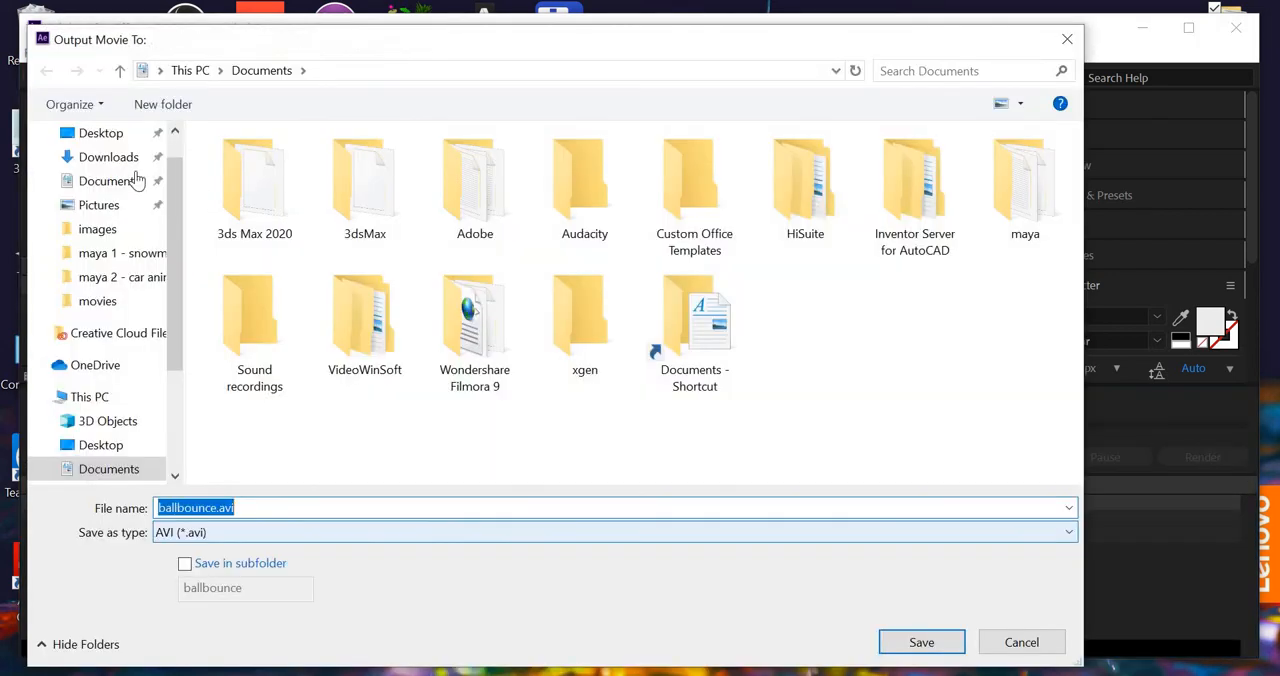
left_click(100, 133)
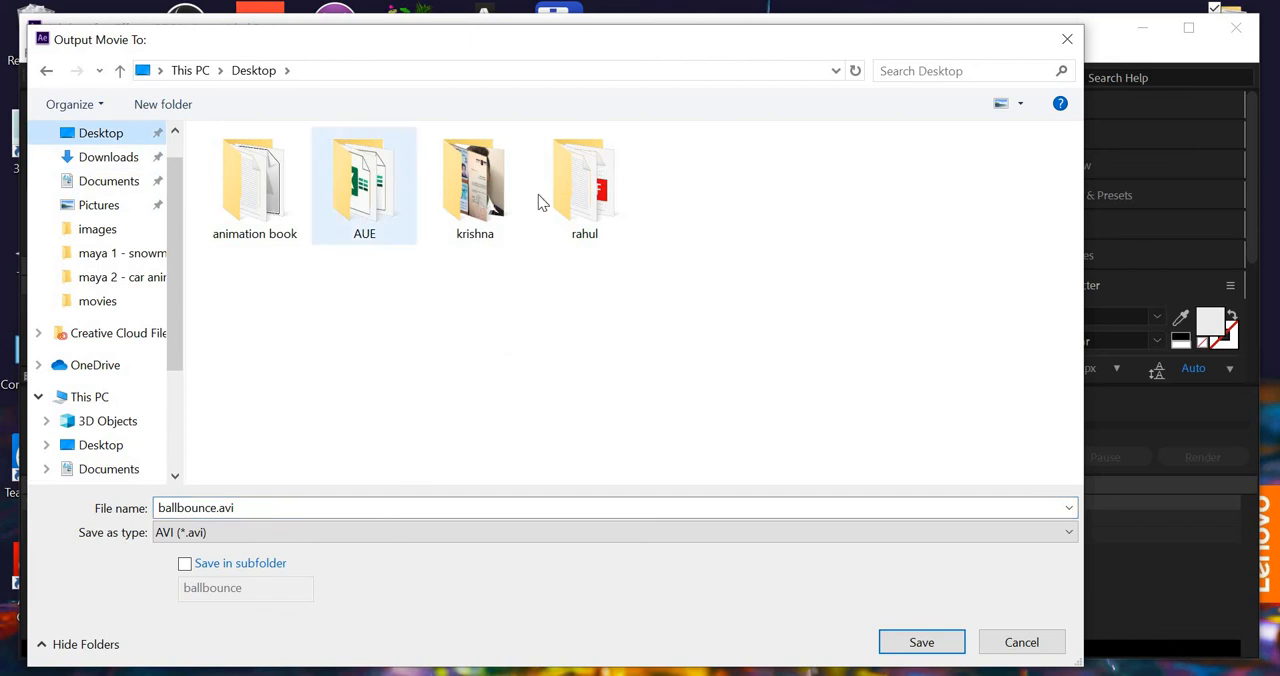
left_click(567, 191)
double_click(567, 191)
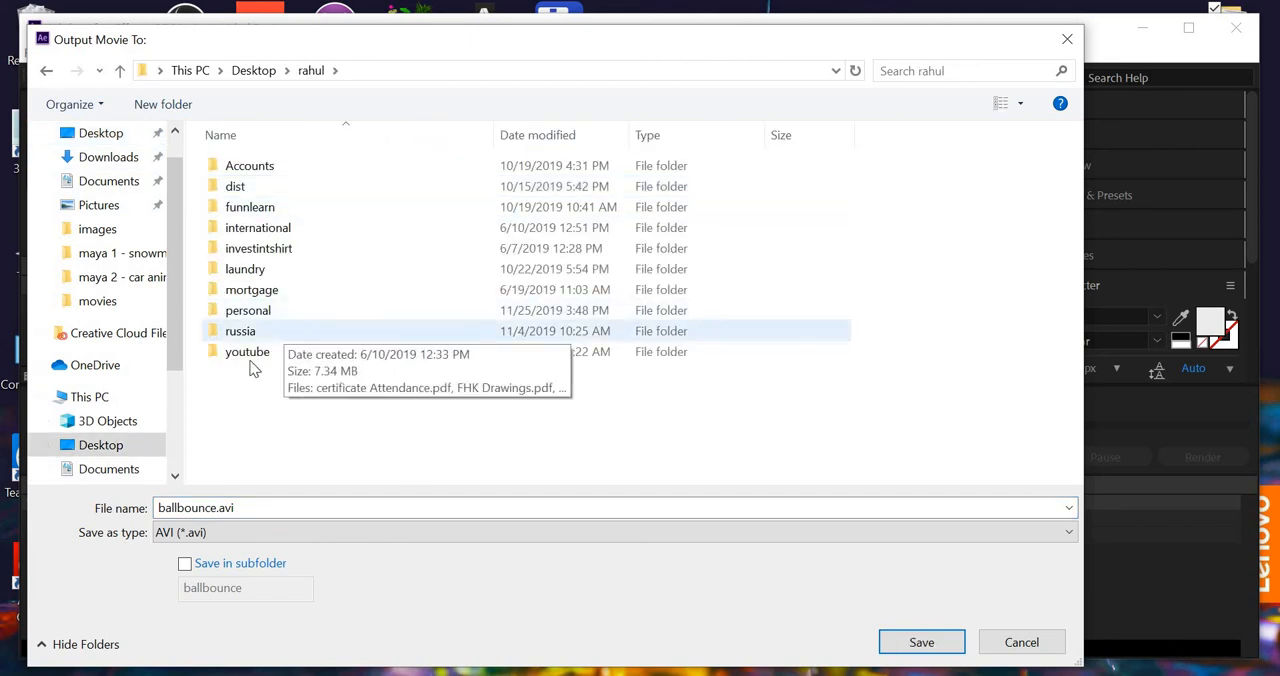
left_click(252, 355)
double_click(252, 355)
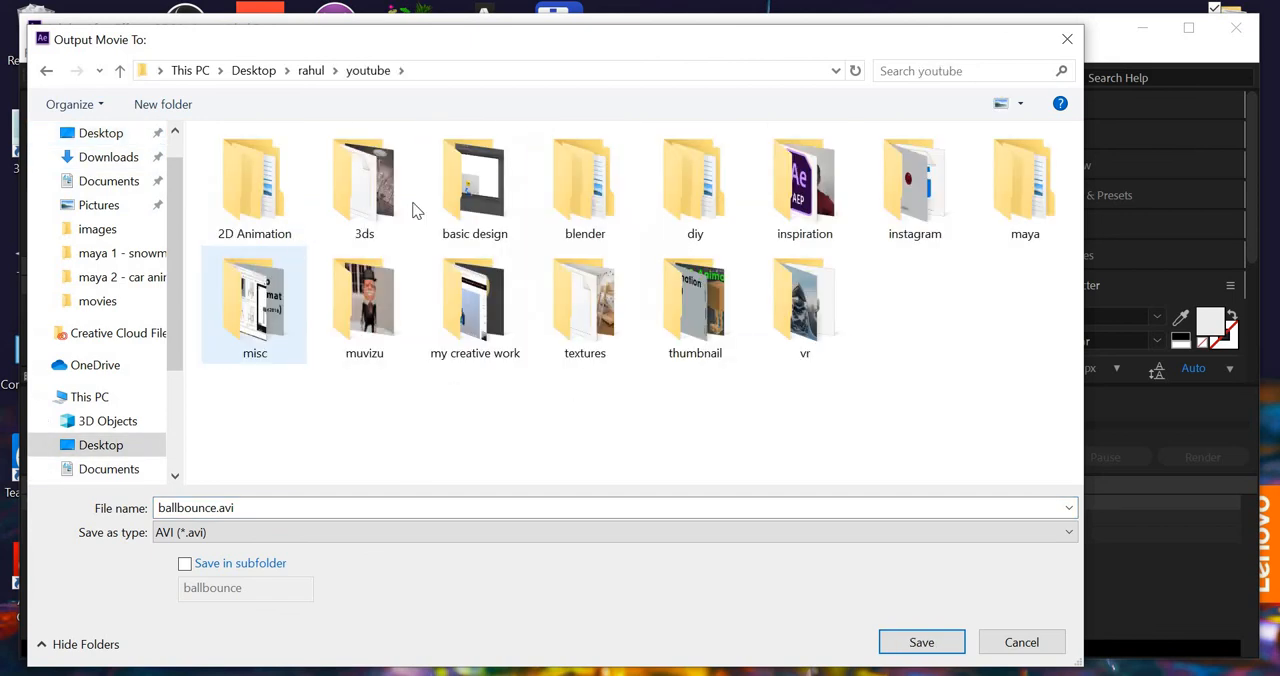
left_click(1027, 198)
key("Return")
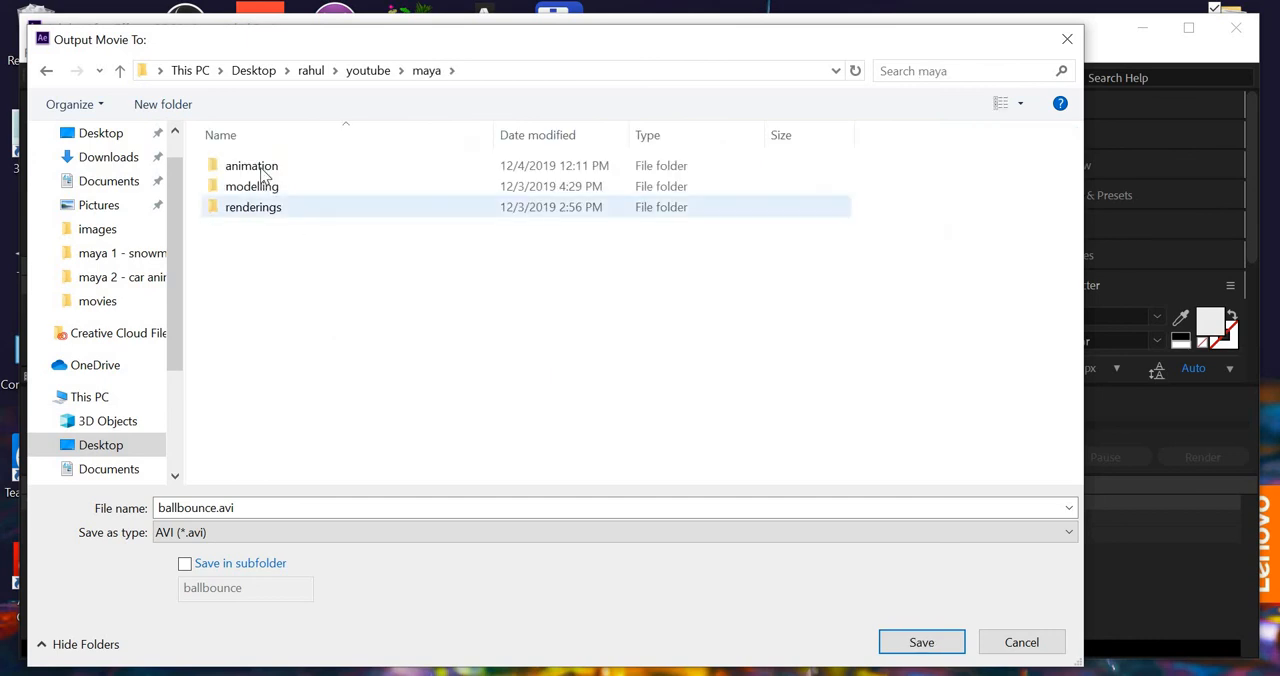
left_click(265, 175)
double_click(265, 175)
double_click(265, 170)
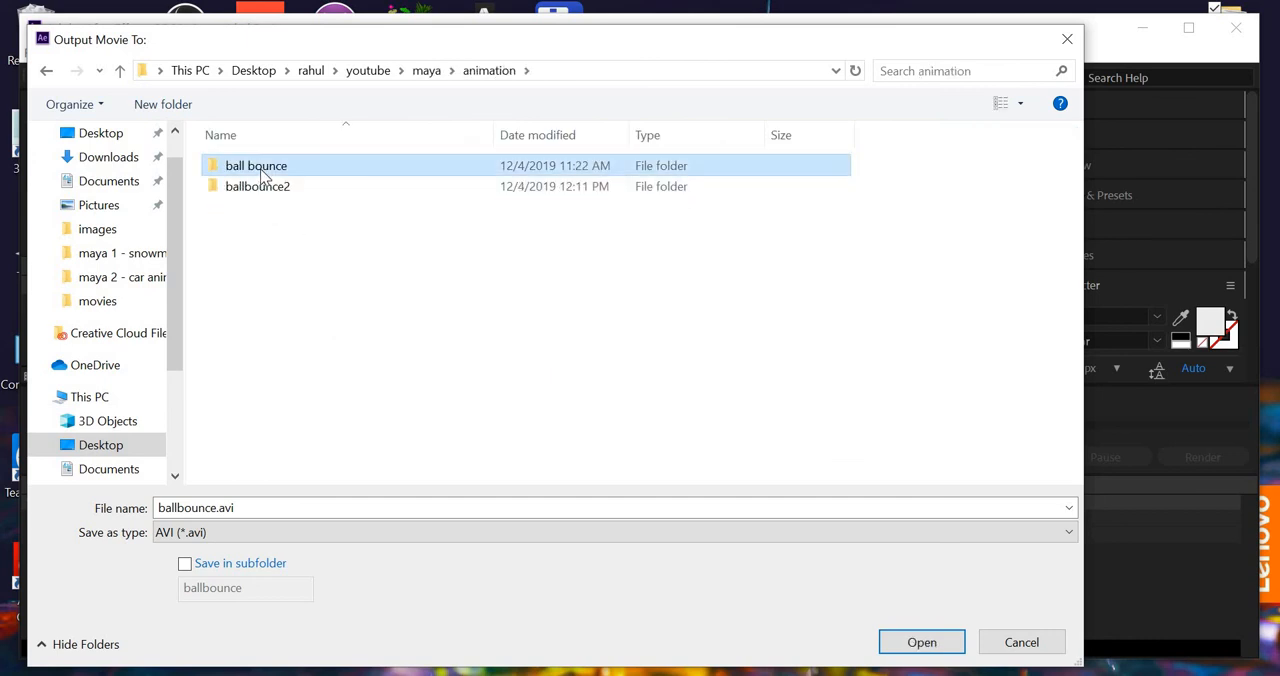
left_click(245, 290)
key("Return")
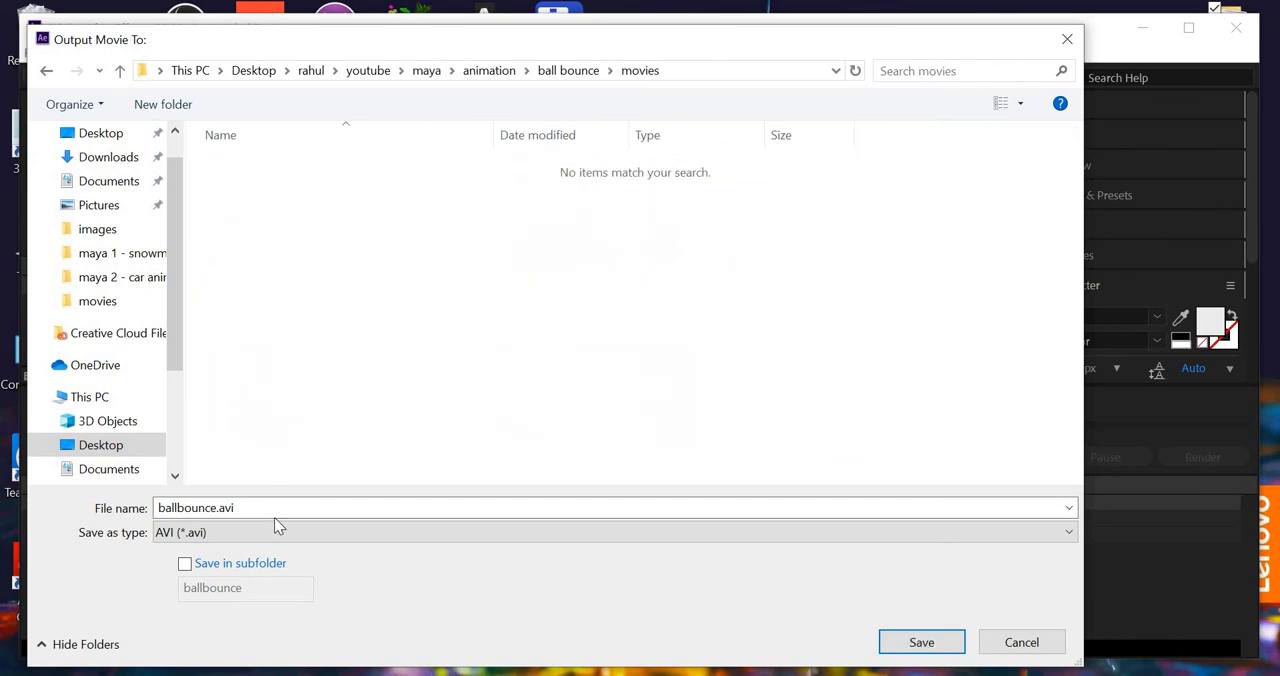
- Name the output movie ballbounce2 and save the destination
double_click(269, 507)
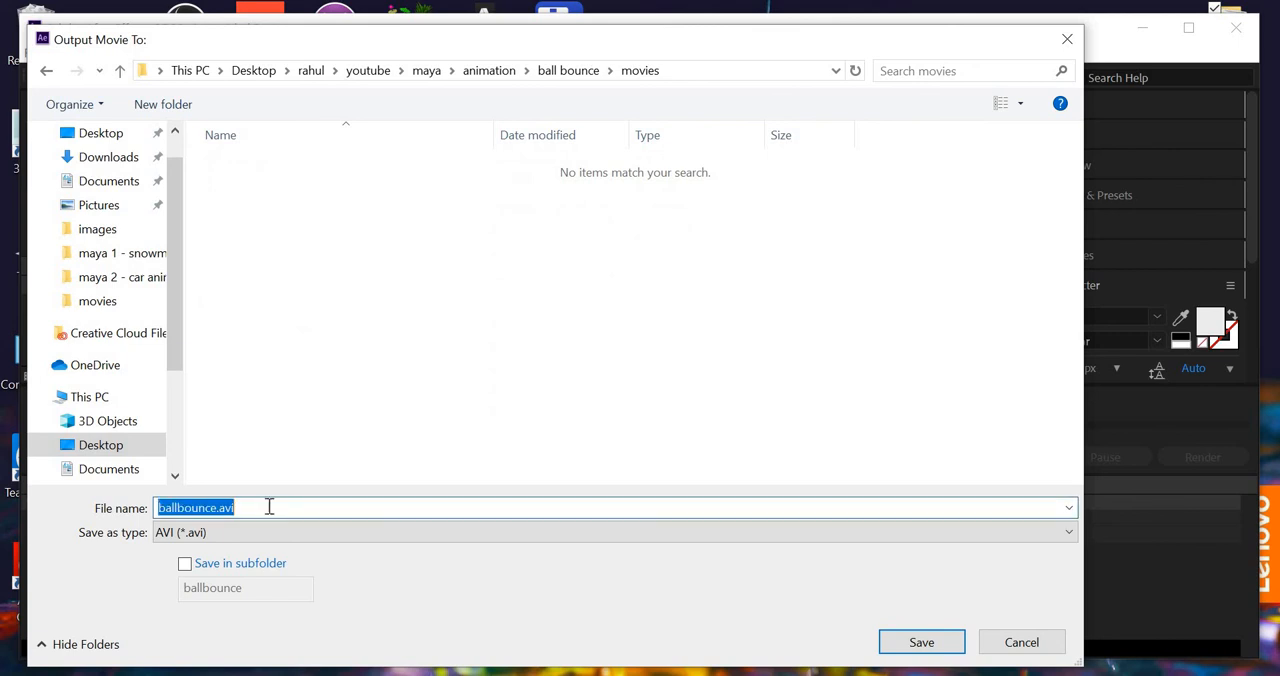
type("ballbounc")
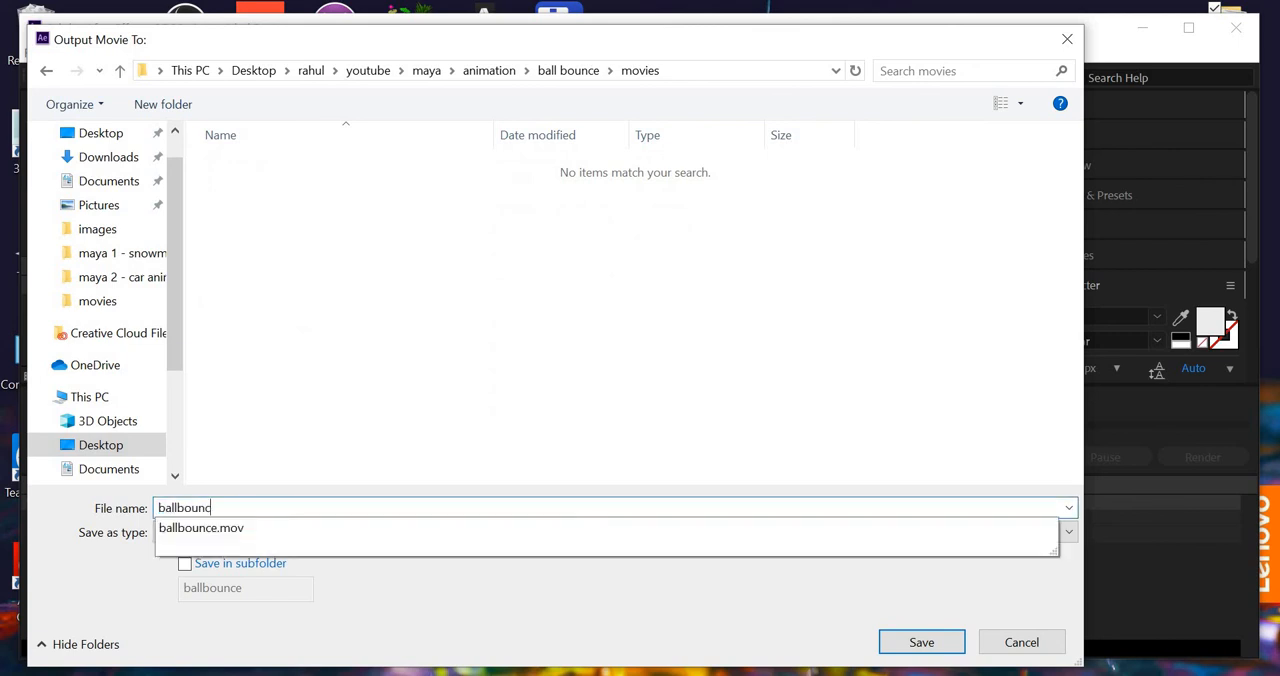
type("e2")
key("Return")
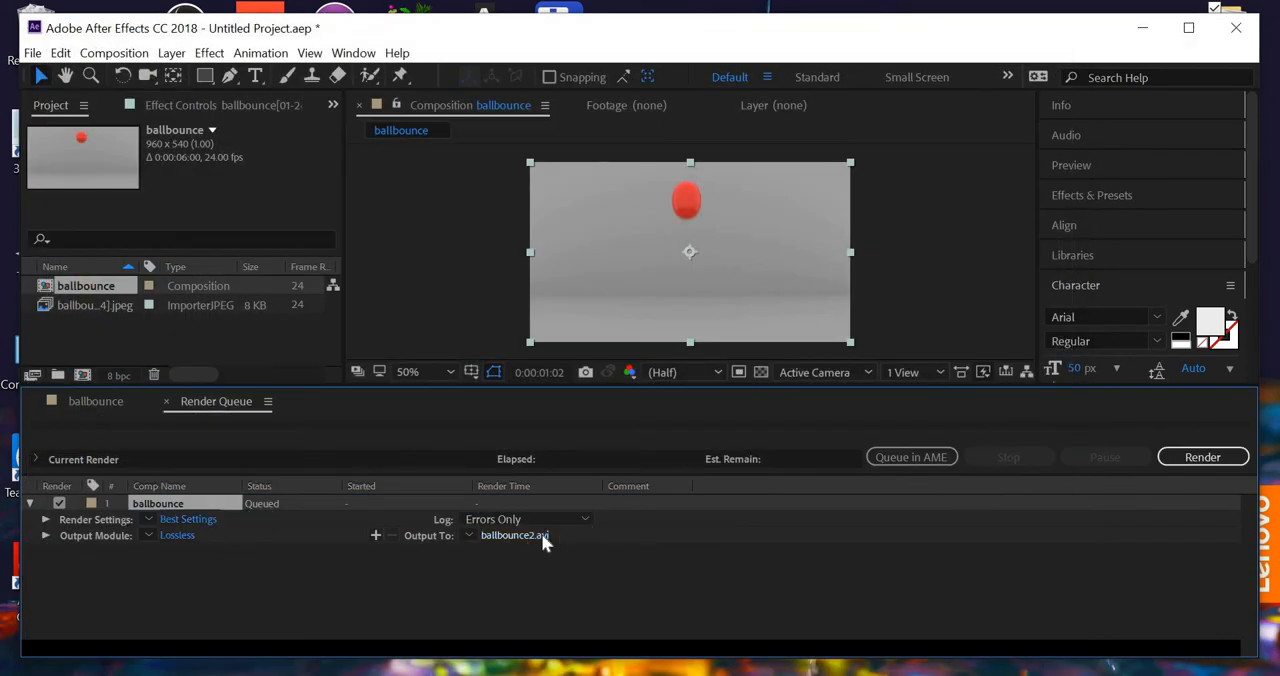
- Set the output module's format to QuickTime and render the queued ballbounce composition
left_click(176, 536)
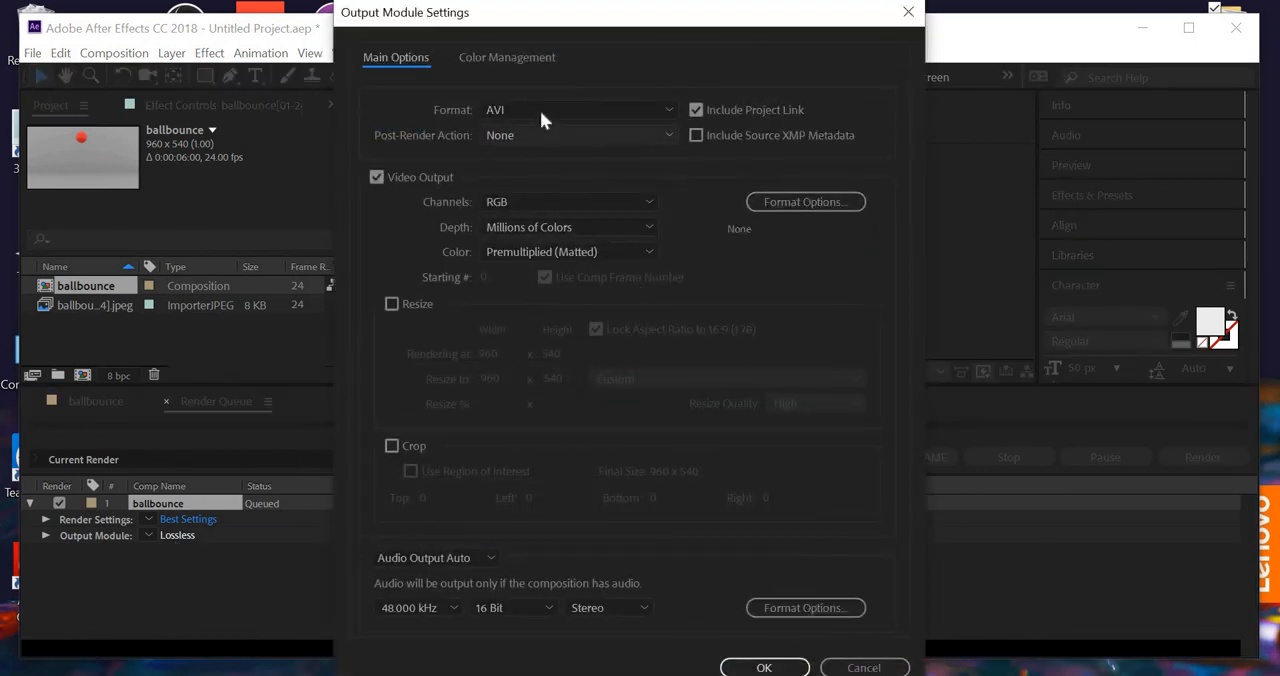
left_click(541, 112)
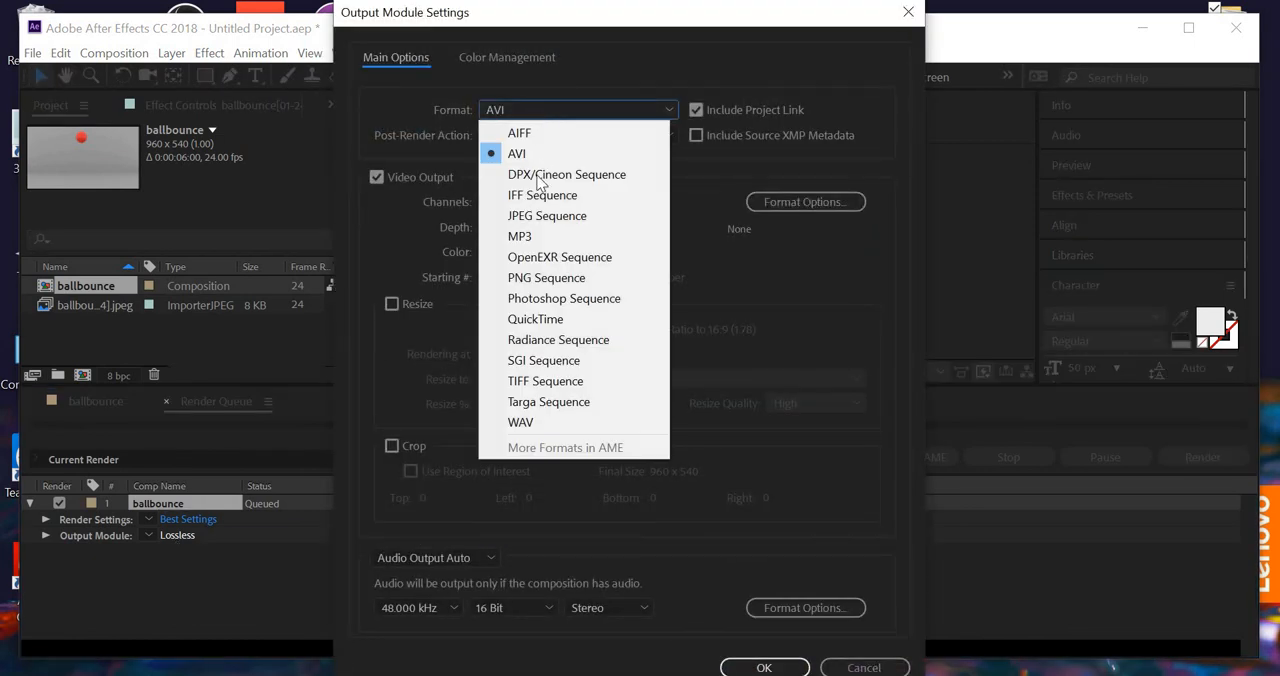
left_click(544, 322)
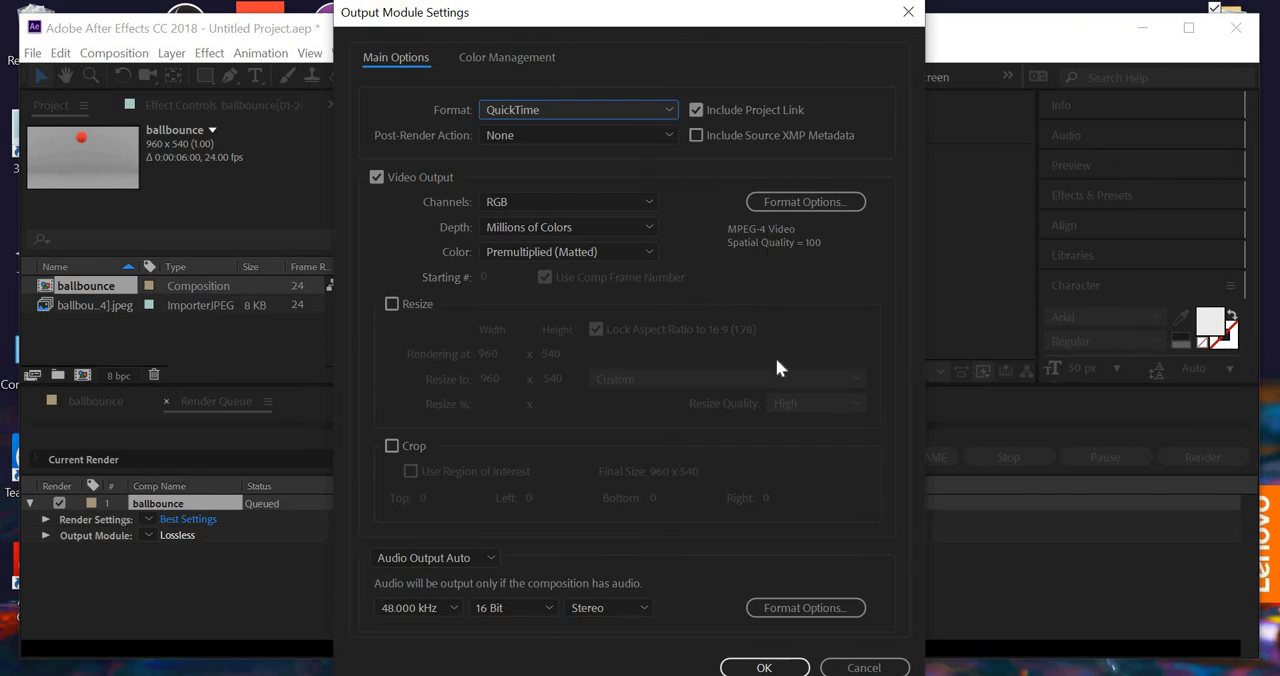
left_click(762, 665)
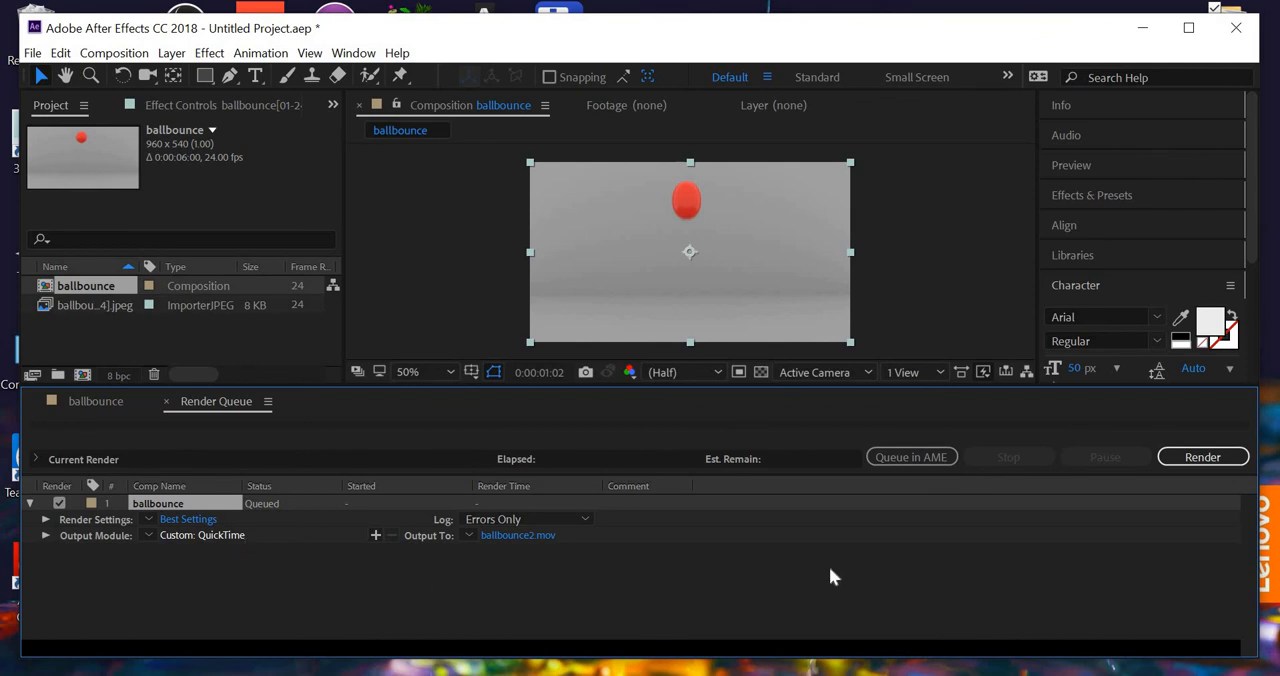
left_click(1203, 457)
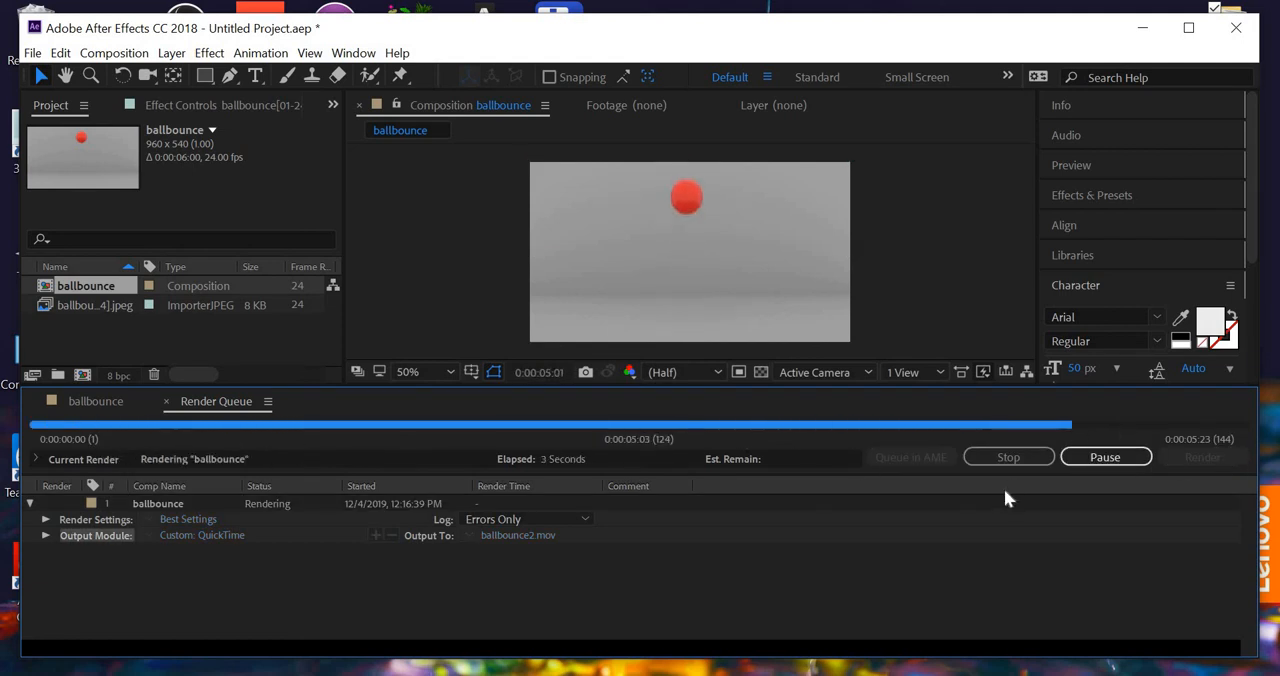
- Switch to File Explorer, browse to the ball bounce project's movies folder and play the rendered ballbounce2.mov
left_click(1150, 32)
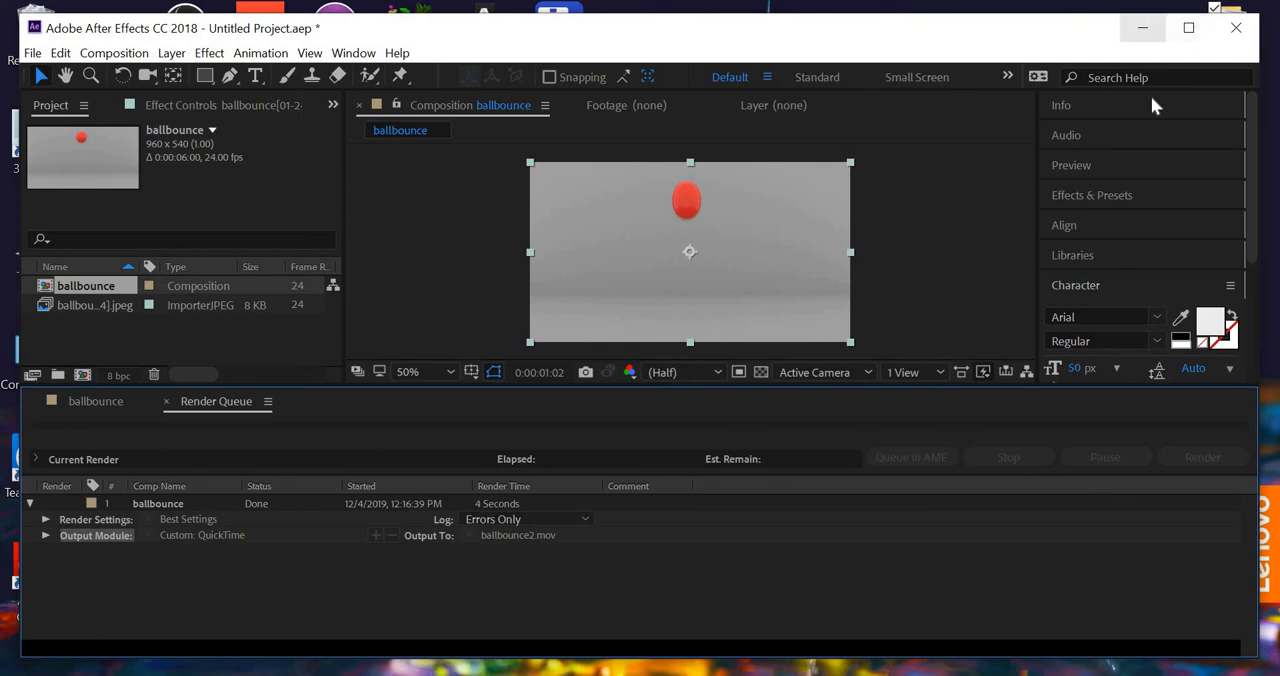
double_click(1226, 58)
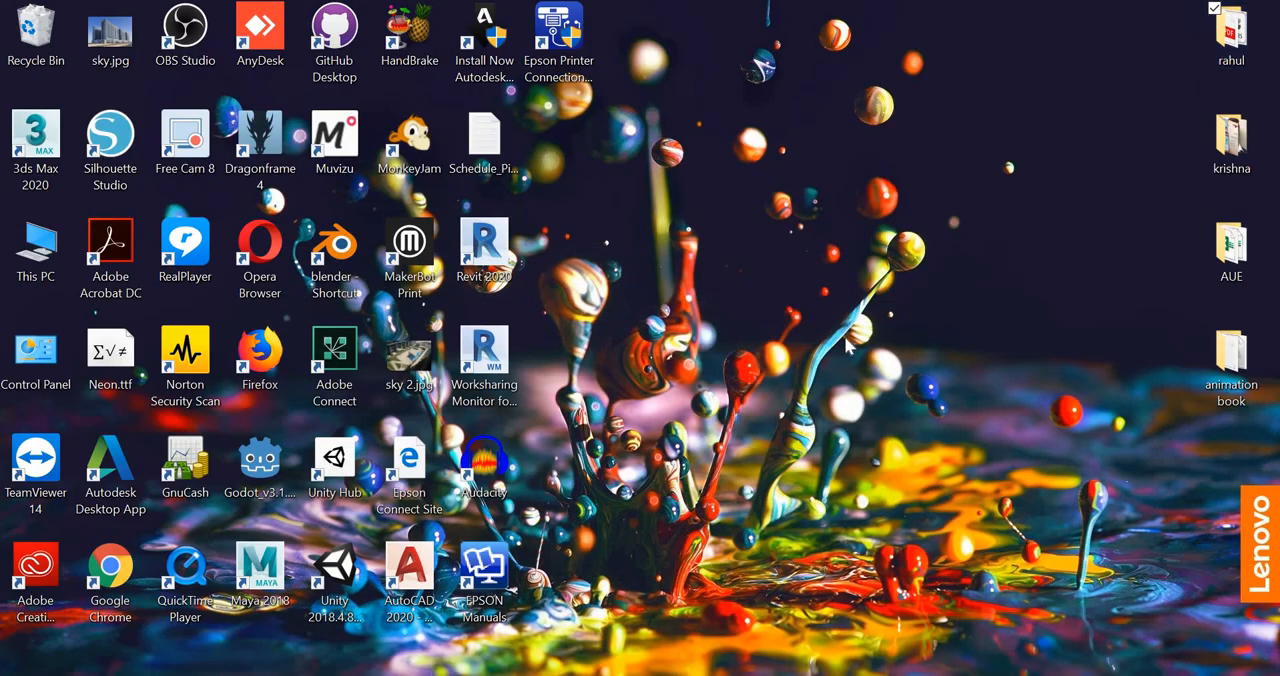
double_click(653, 450)
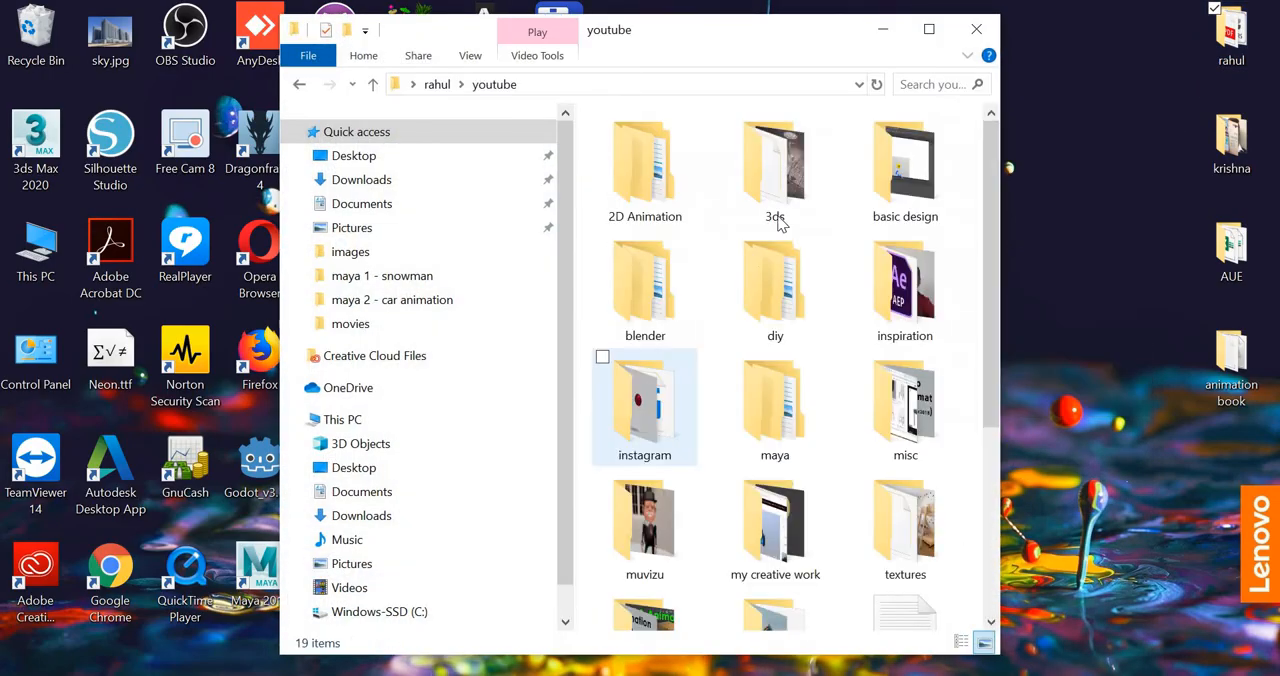
double_click(783, 420)
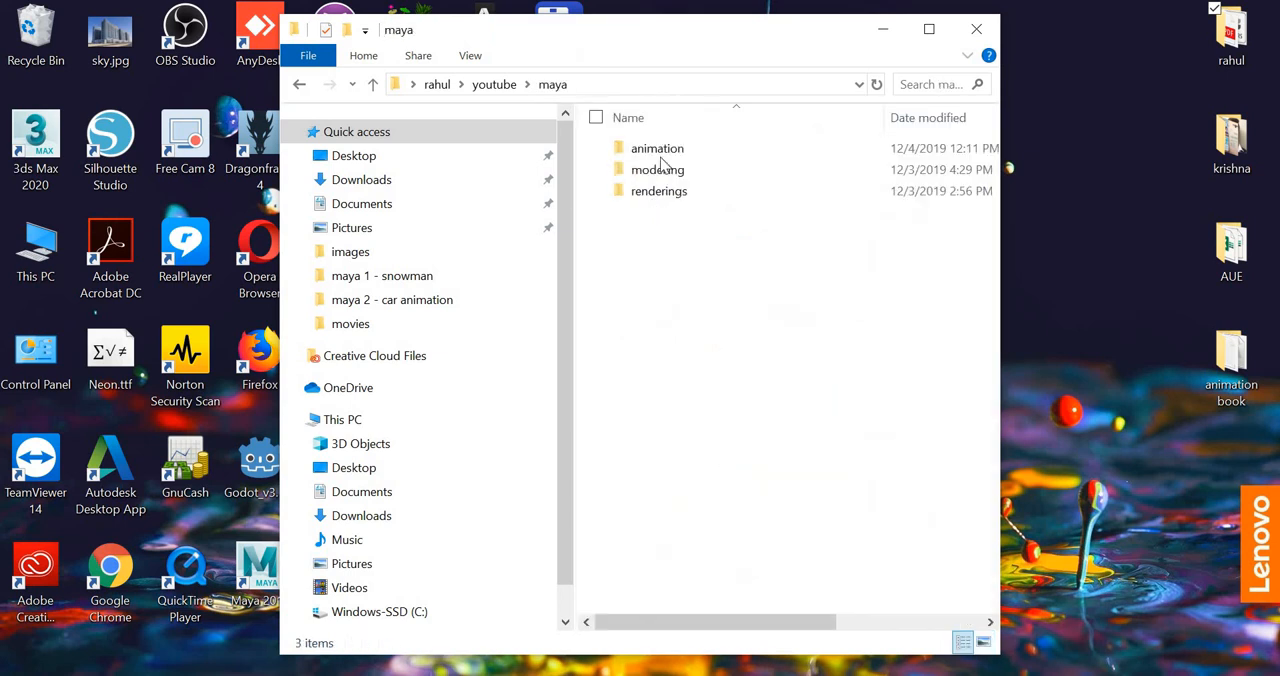
left_click(657, 152)
double_click(657, 156)
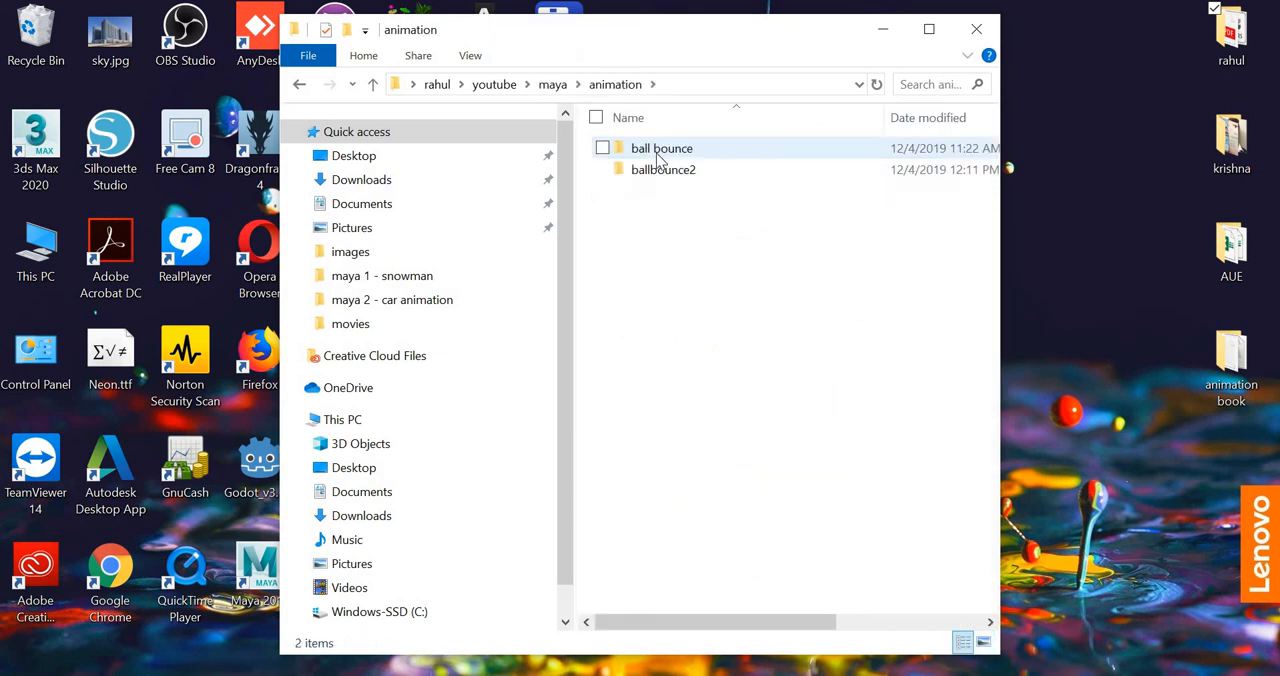
double_click(657, 152)
double_click(650, 280)
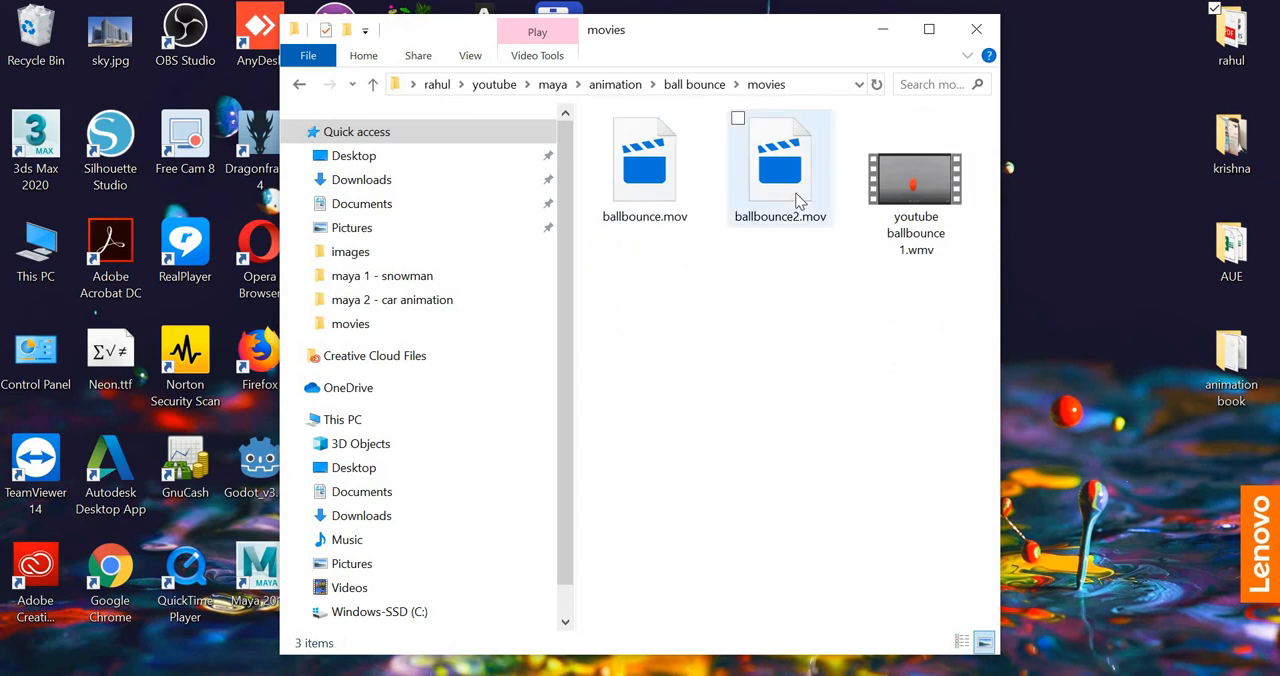
double_click(798, 200)
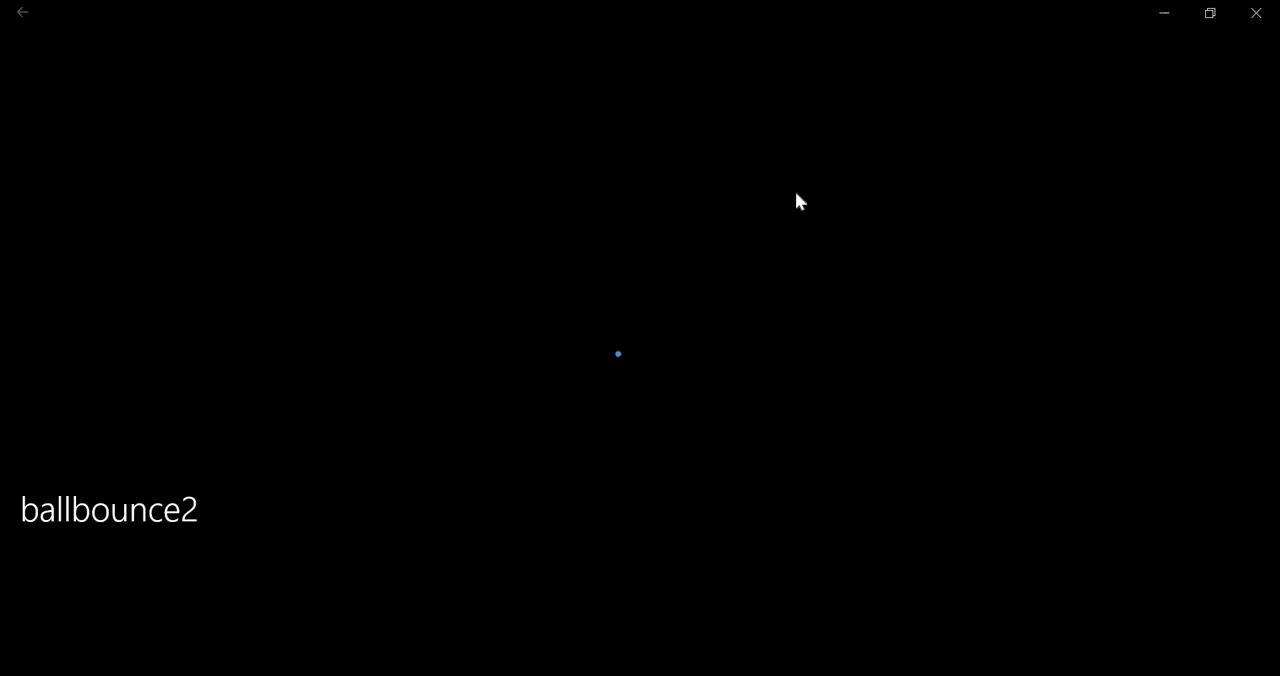